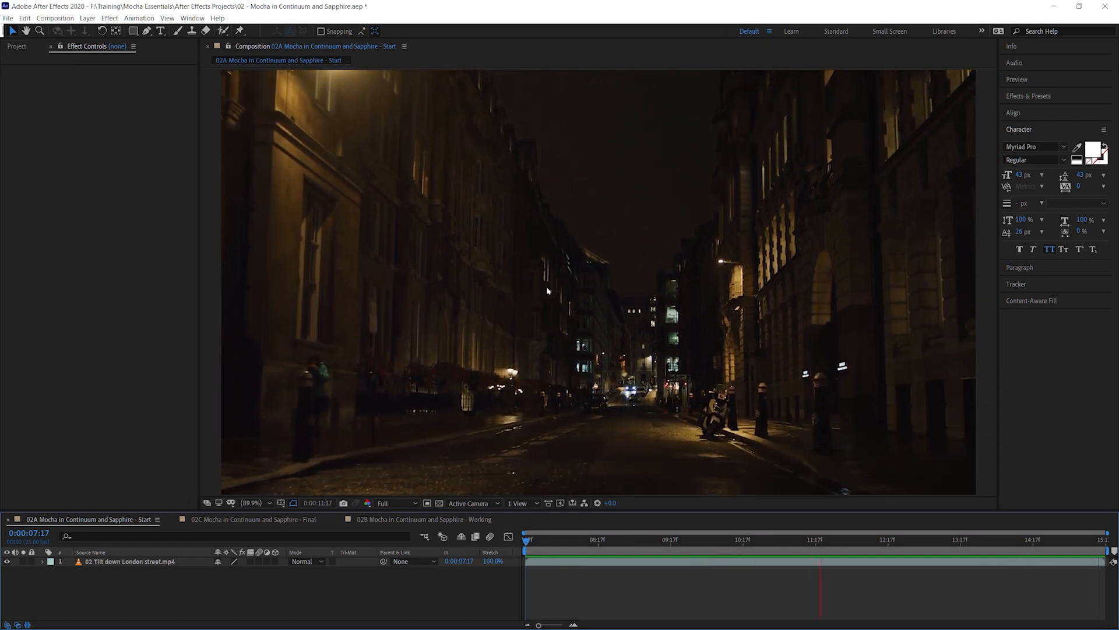
Preview the 02A Start and 02C Final compositions to compare the original street footage with the finished lamp effect.
{"action": "key", "text": "space"}
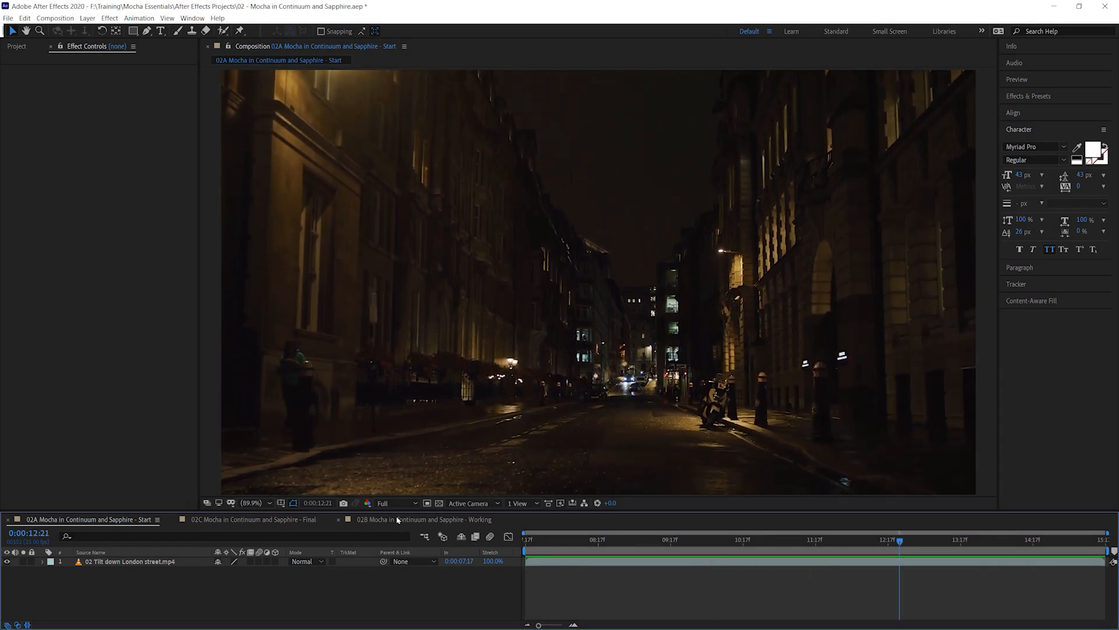
{"action": "left_click", "coordinate": [277, 521]}
{"action": "key", "text": "space"}
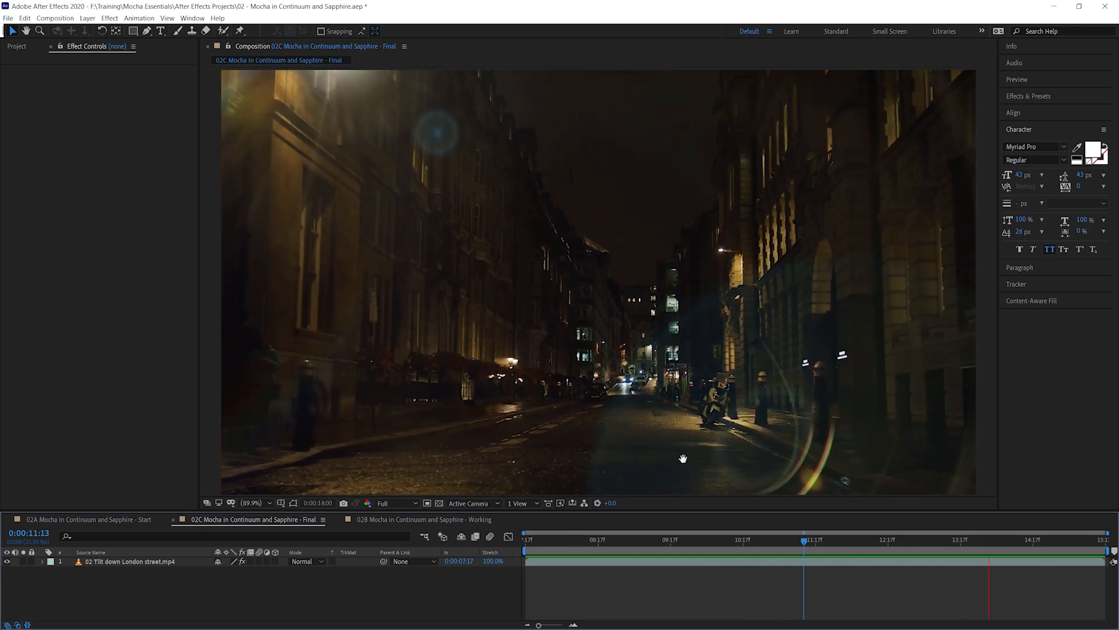
{"action": "key", "text": "space"}
{"action": "left_click_drag", "start_coordinate": [702, 540], "coordinate": [592, 541]}
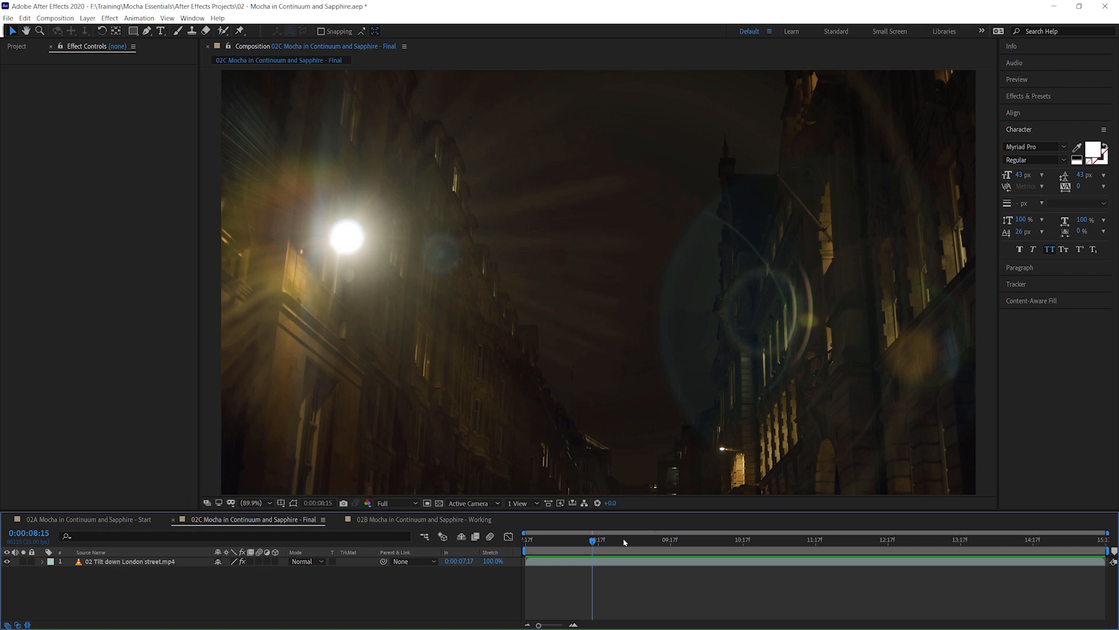
{"action": "left_click_drag", "start_coordinate": [623, 542], "coordinate": [909, 558]}
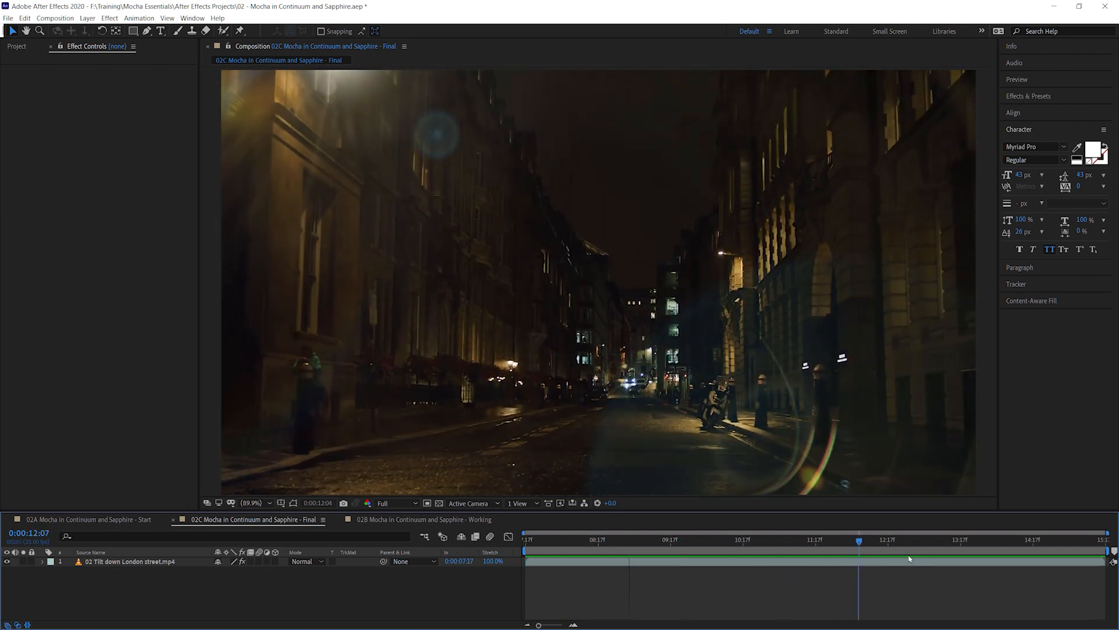
Apply BCC Rays Streaky to the London street footage layer in the 02B Working composition.
{"action": "left_click", "coordinate": [424, 519]}
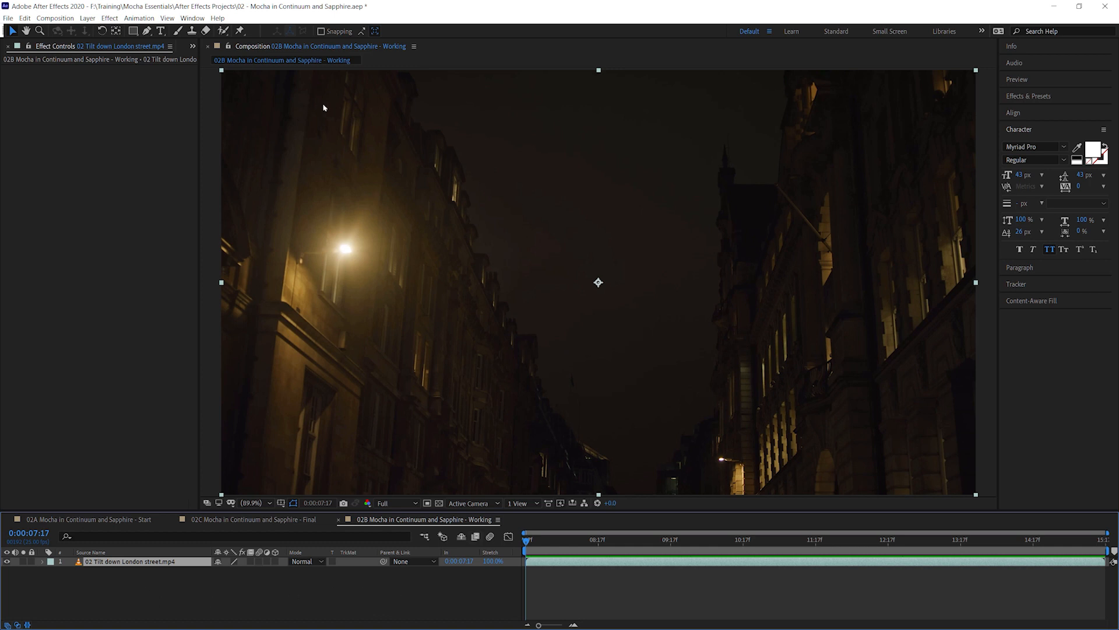
{"action": "left_click", "coordinate": [113, 19]}
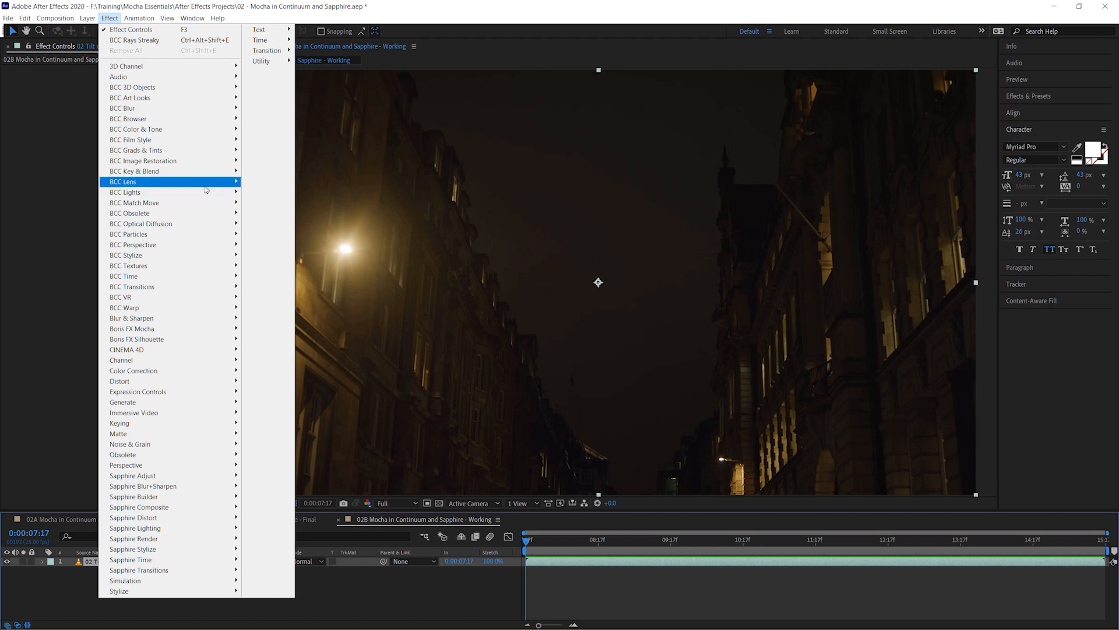
{"action": "mouse_move", "coordinate": [211, 197]}
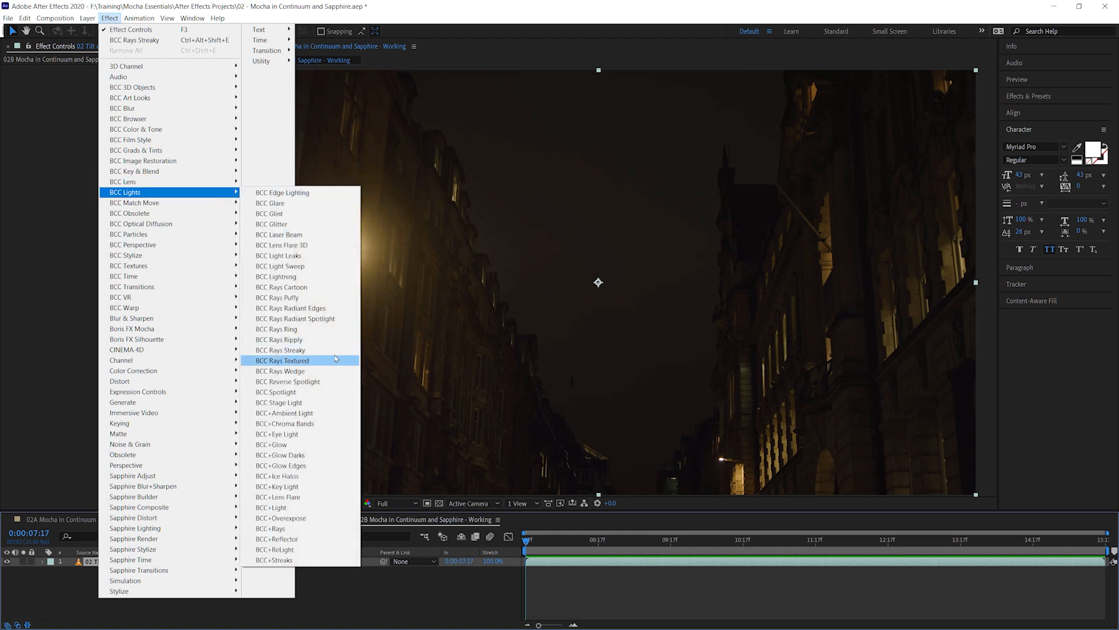
{"action": "left_click", "coordinate": [344, 351]}
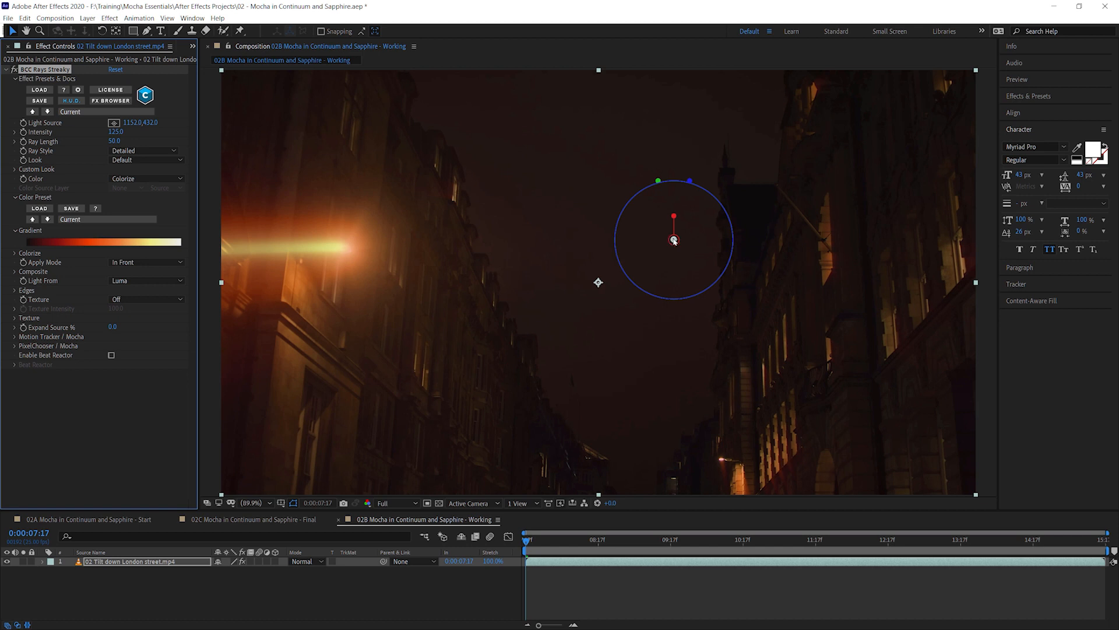
Set the rays' color to Image and place the light source on the street lamp, at about 320, 457.6.
{"action": "mouse_move", "coordinate": [674, 240]}
{"action": "left_mouse_down"}
{"action": "mouse_move", "coordinate": [657, 231]}
{"action": "mouse_move", "coordinate": [380, 387]}
{"action": "mouse_move", "coordinate": [282, 230]}
{"action": "mouse_move", "coordinate": [522, 241]}
{"action": "mouse_move", "coordinate": [595, 379]}
{"action": "mouse_move", "coordinate": [712, 369]}
{"action": "mouse_move", "coordinate": [492, 269]}
{"action": "mouse_move", "coordinate": [542, 218]}
{"action": "left_mouse_up"}
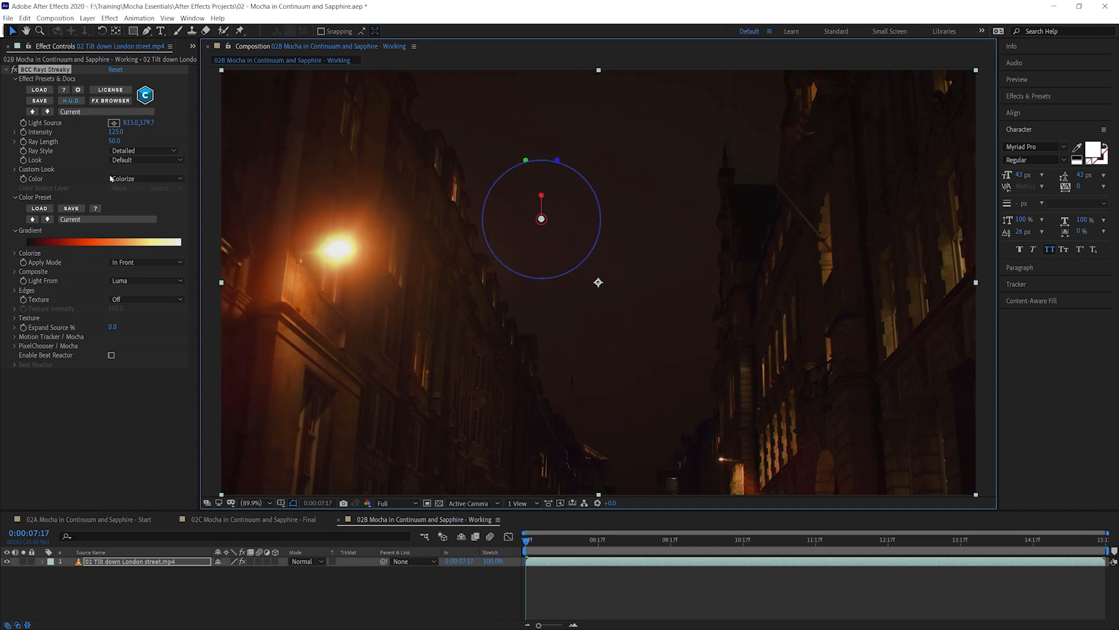
{"action": "left_click", "coordinate": [111, 178]}
{"action": "left_click", "coordinate": [125, 198]}
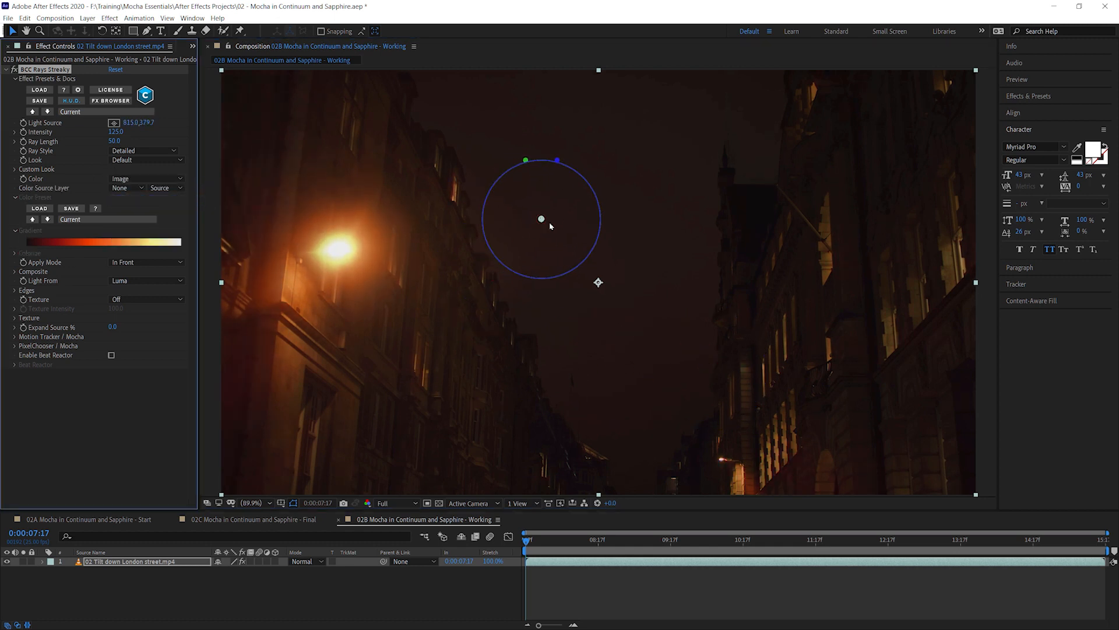
{"action": "left_click_drag", "start_coordinate": [543, 221], "coordinate": [357, 255]}
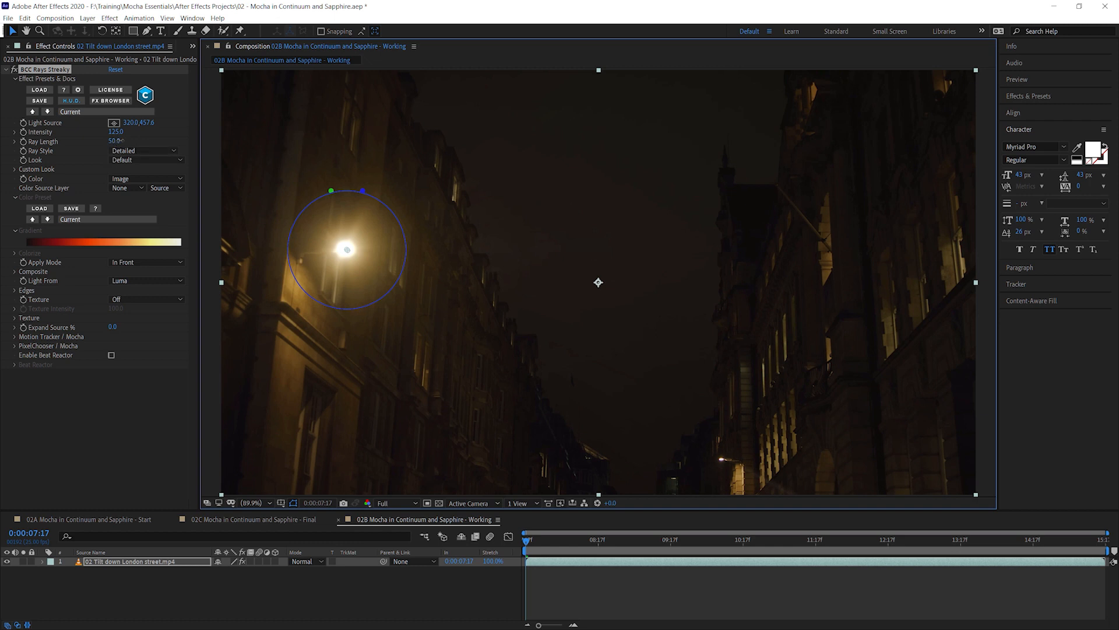
Set the ray length to about 101 and add a Shimmer and Strings texture with an intensity of 101.
{"action": "left_click_drag", "start_coordinate": [115, 141], "coordinate": [145, 141]}
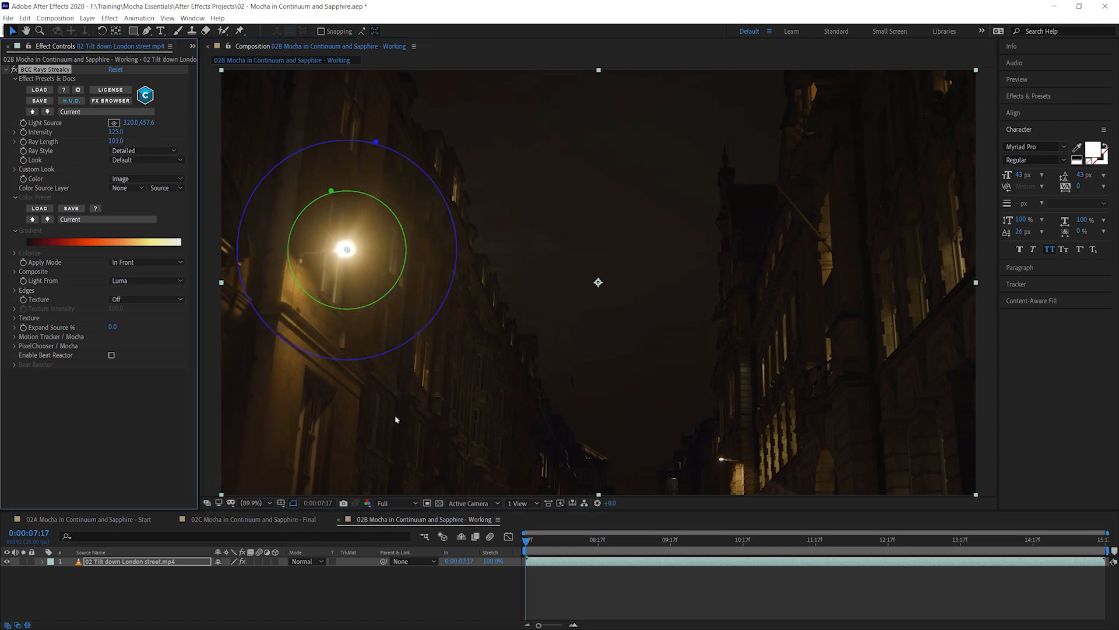
{"action": "left_click", "coordinate": [149, 299]}
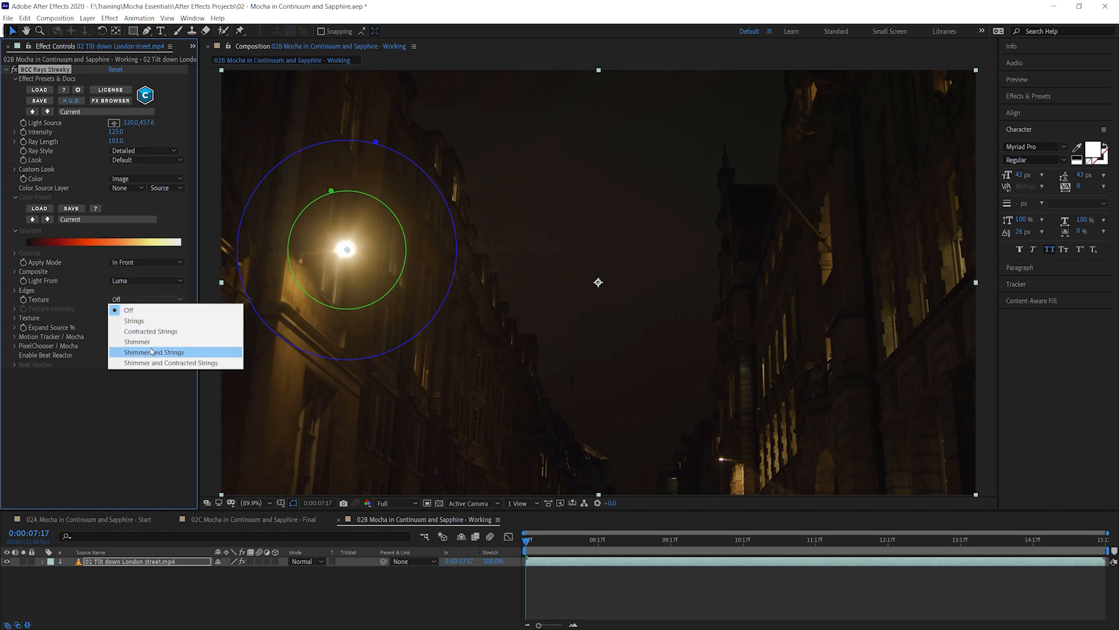
{"action": "left_click", "coordinate": [178, 352]}
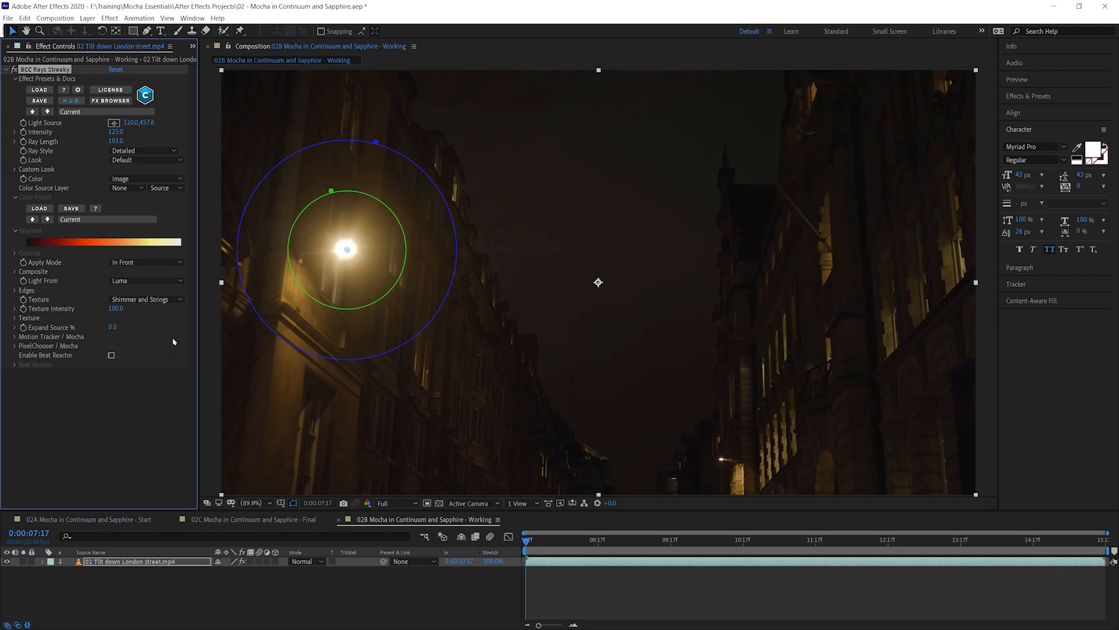
{"action": "left_click_drag", "start_coordinate": [116, 309], "coordinate": [153, 309]}
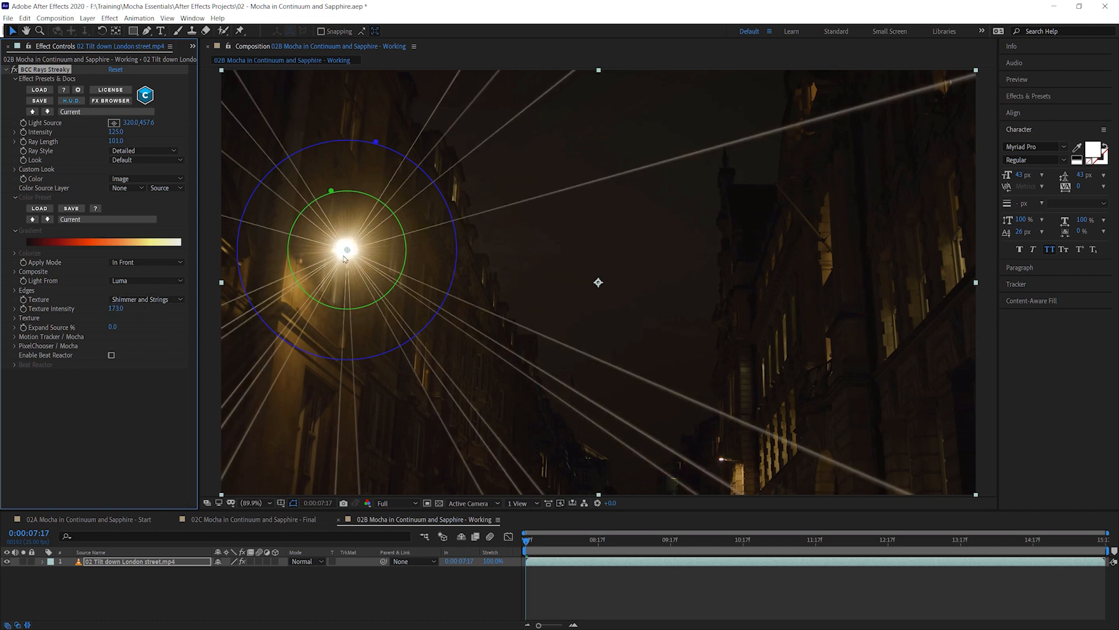
{"action": "left_click_drag", "start_coordinate": [115, 308], "coordinate": [78, 309]}
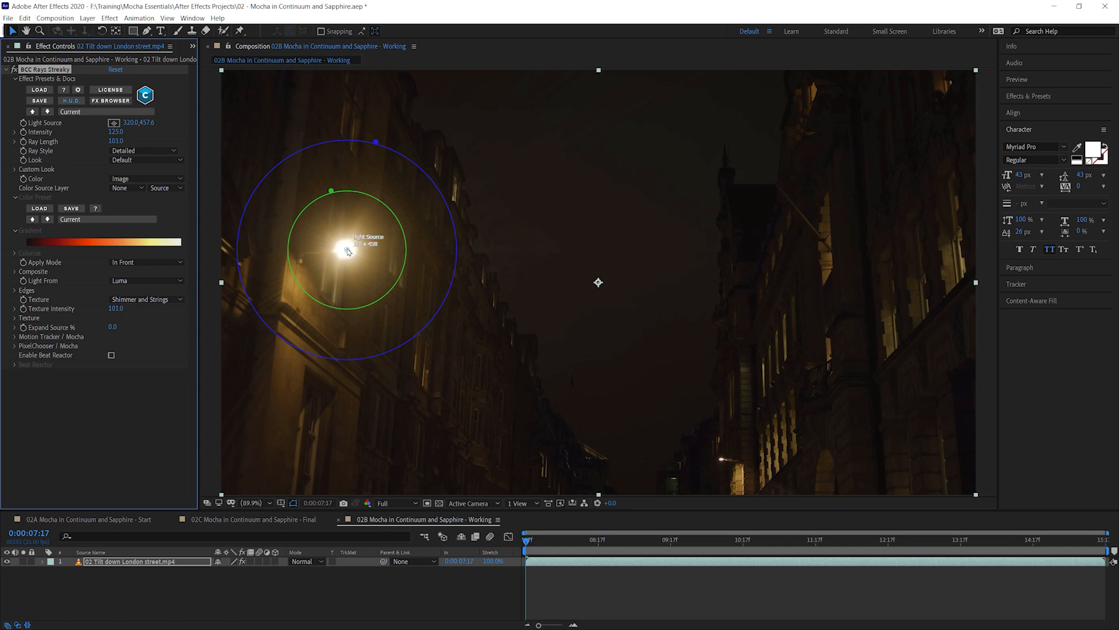
Fine-tune the light source's position on the street lamp and preview the rays through the tilt-down shot.
{"action": "mouse_move", "coordinate": [346, 250]}
{"action": "left_mouse_down"}
{"action": "mouse_move", "coordinate": [416, 275]}
{"action": "mouse_move", "coordinate": [709, 286]}
{"action": "mouse_move", "coordinate": [552, 202]}
{"action": "mouse_move", "coordinate": [315, 201]}
{"action": "mouse_move", "coordinate": [331, 255]}
{"action": "mouse_move", "coordinate": [351, 252]}
{"action": "left_mouse_up"}
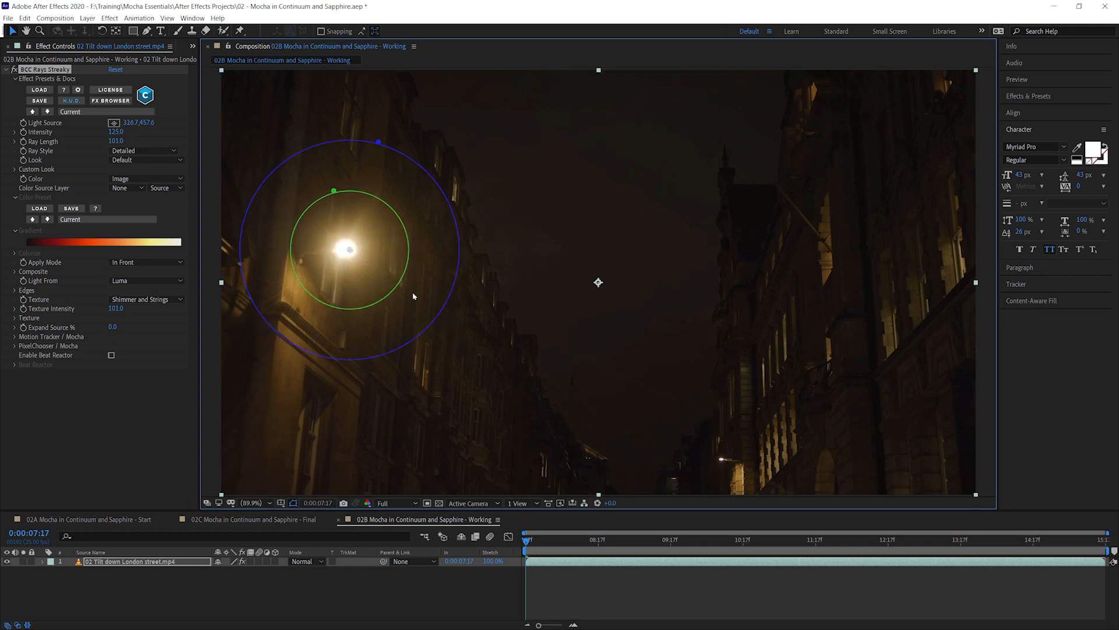
{"action": "left_click_drag", "start_coordinate": [574, 545], "coordinate": [295, 563]}
{"action": "key", "text": "space"}
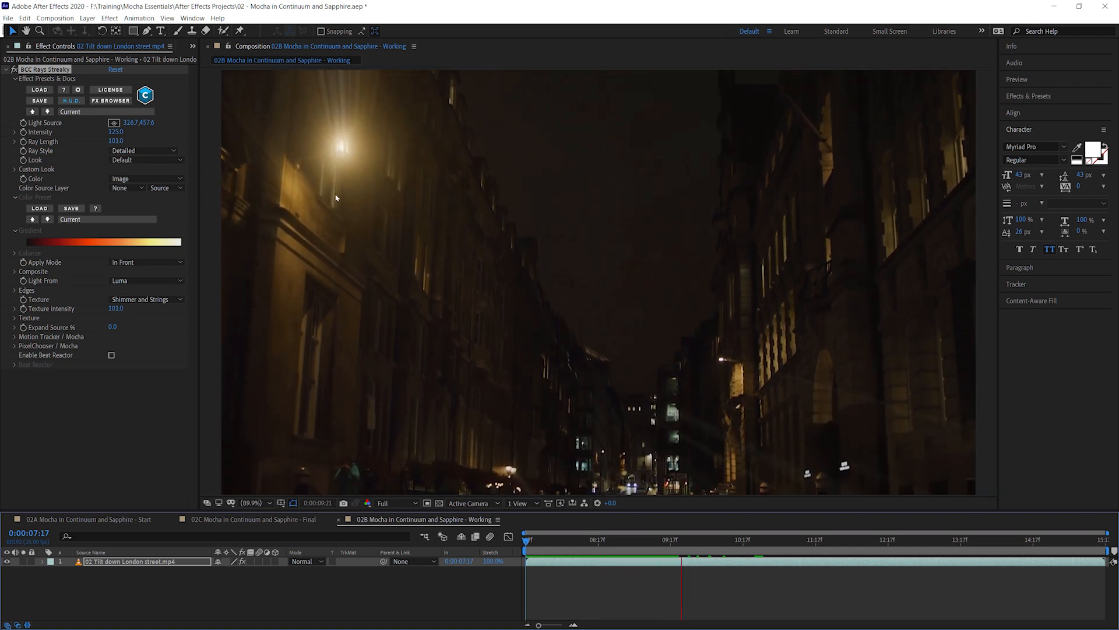
{"action": "key", "text": "space"}
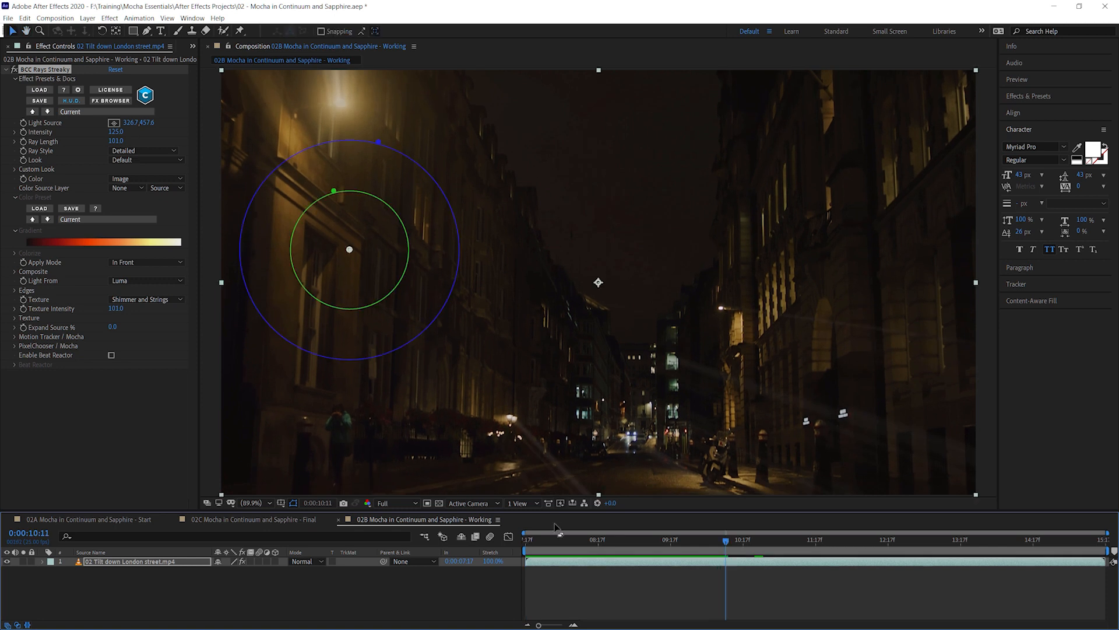
{"action": "key", "text": "space"}
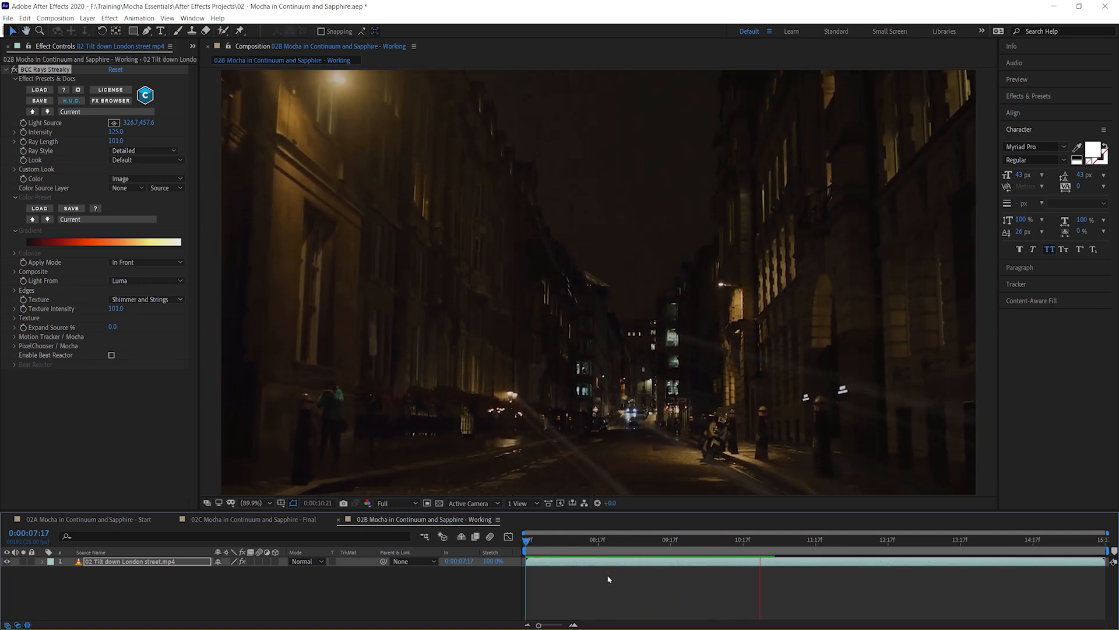
{"action": "key", "text": "space"}
{"action": "key", "text": "space"}
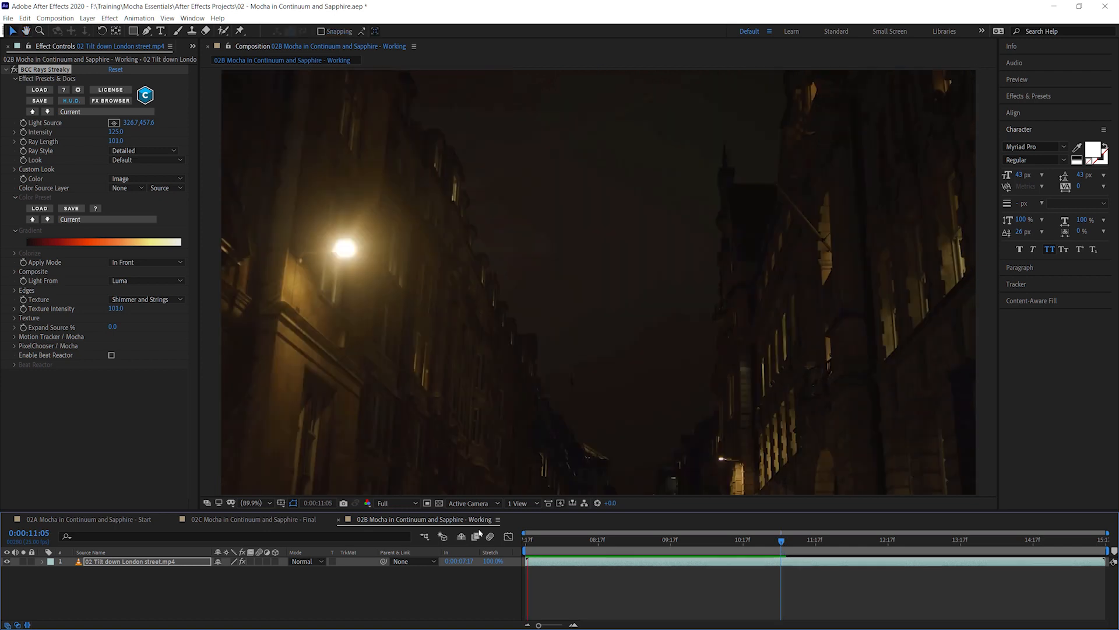
{"action": "key", "text": "space"}
{"action": "left_click_drag", "start_coordinate": [350, 251], "coordinate": [344, 250]}
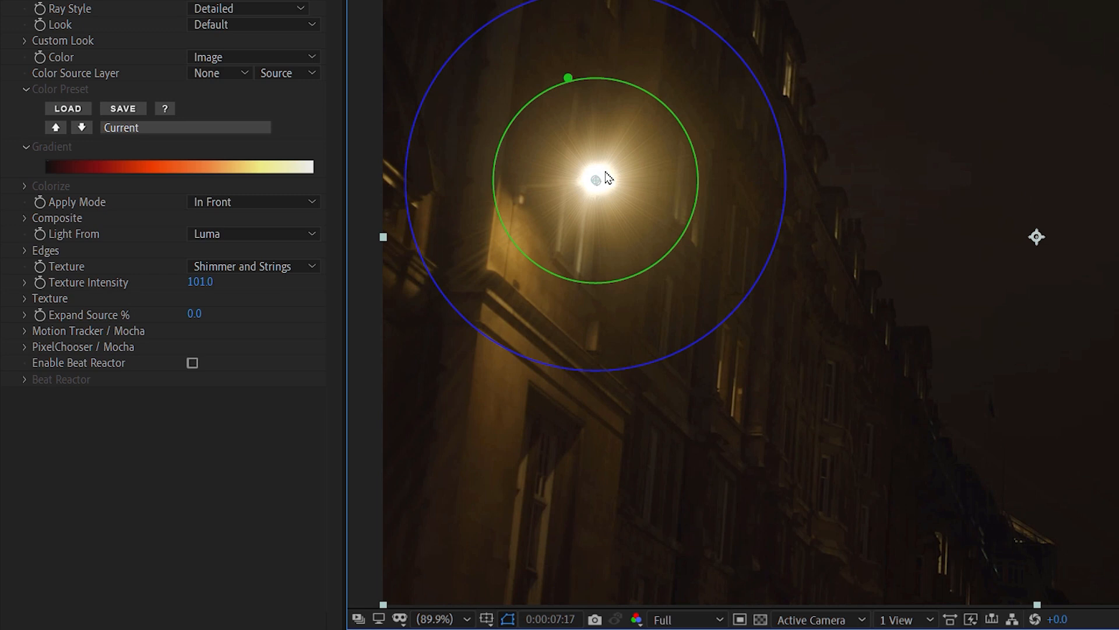
Launch Mocha from the rays effect's motion tracker settings.
{"action": "left_click", "coordinate": [24, 332]}
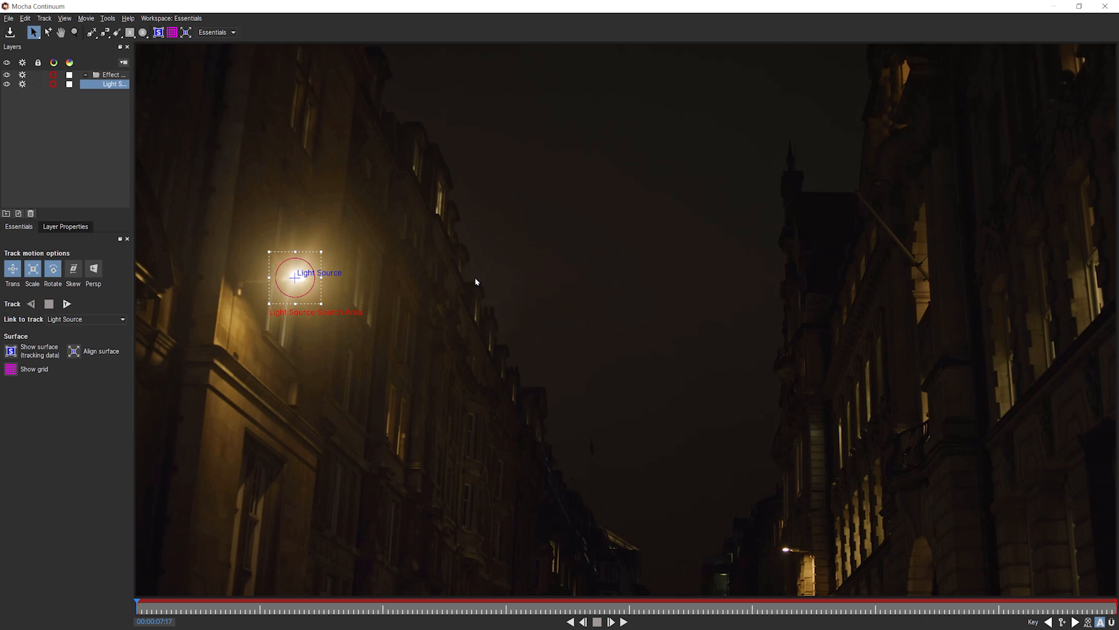
Try the Classic workspace in Mocha and return to the Essentials workspace.
{"action": "left_click", "coordinate": [221, 36]}
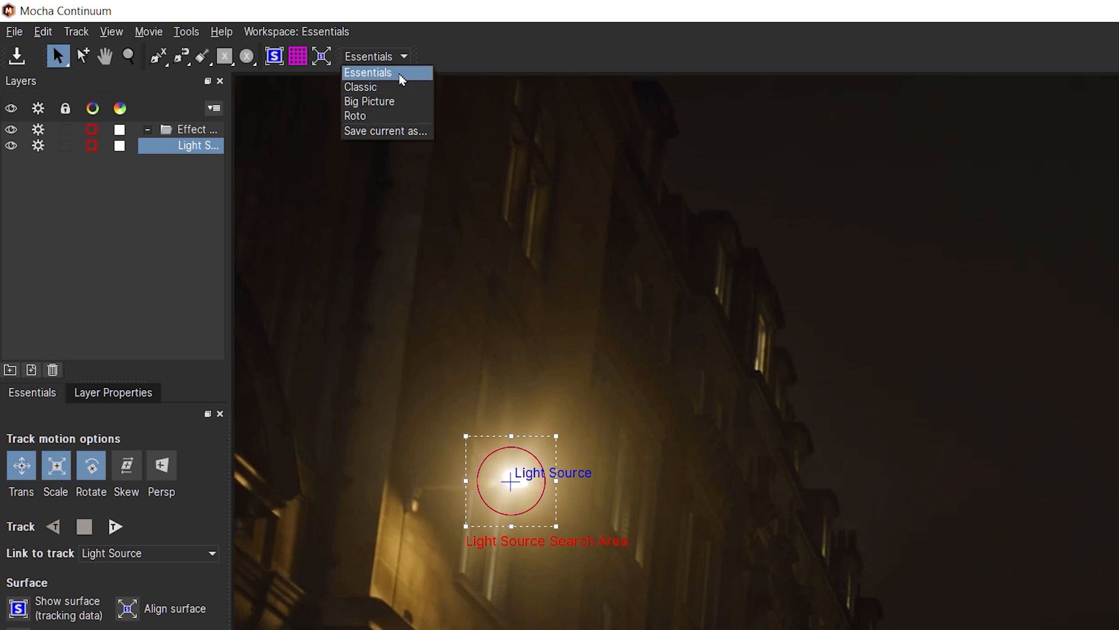
{"action": "left_click", "coordinate": [404, 73]}
{"action": "left_click", "coordinate": [376, 56]}
{"action": "left_click", "coordinate": [381, 92]}
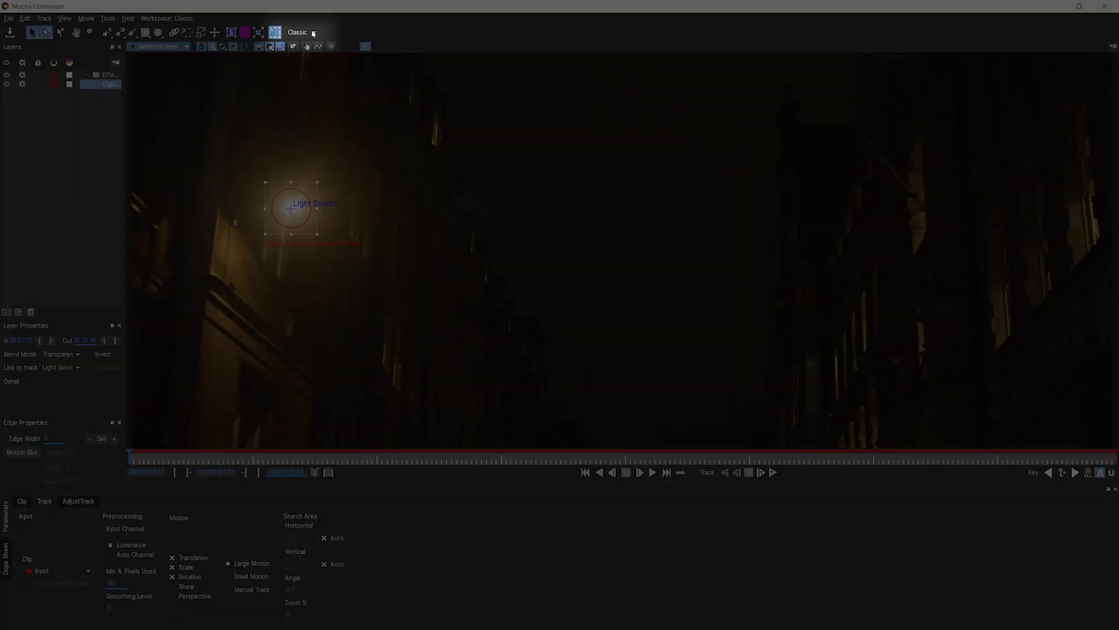
{"action": "left_click", "coordinate": [301, 32]}
{"action": "left_click", "coordinate": [304, 44]}
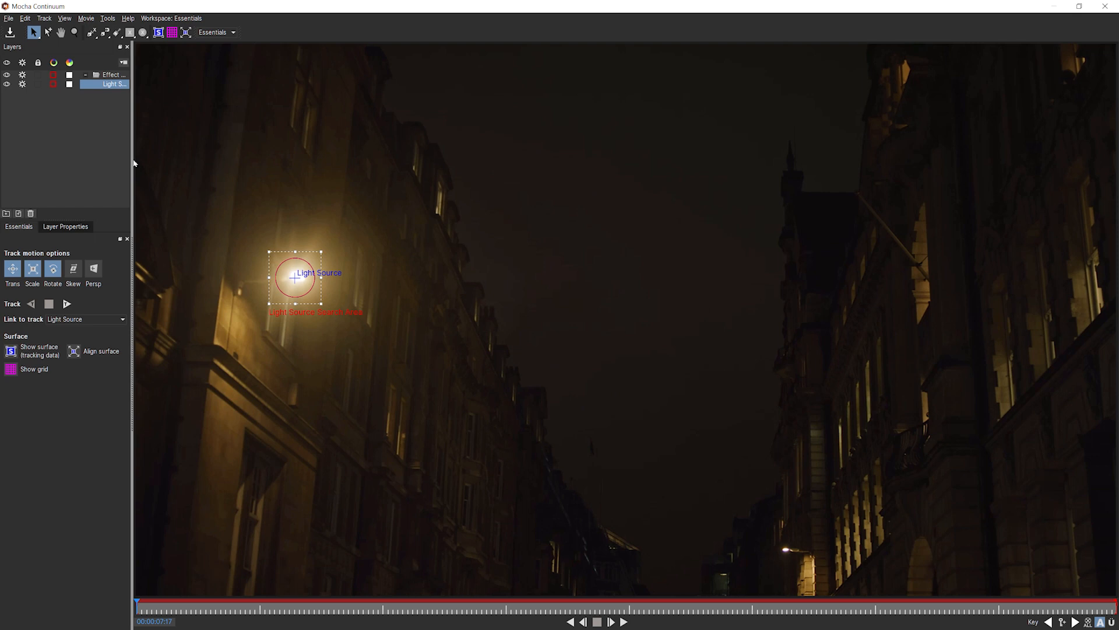
Widen the layer list to show full names and select the Light Source layer under Effect Trackers.
{"action": "left_click_drag", "start_coordinate": [132, 158], "coordinate": [179, 137]}
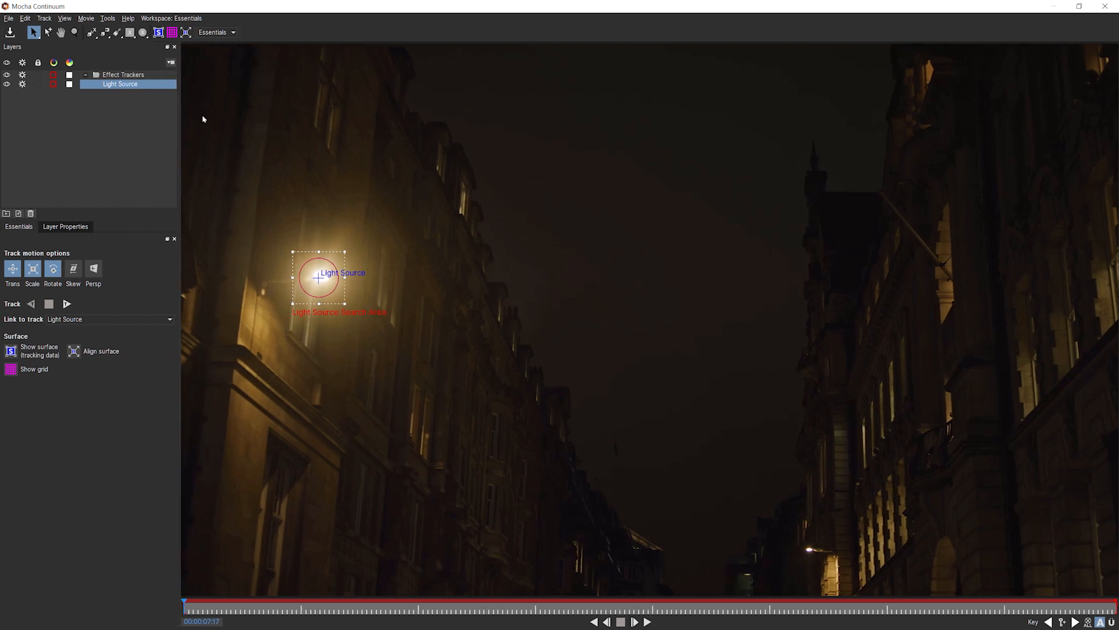
{"action": "left_click", "coordinate": [89, 104]}
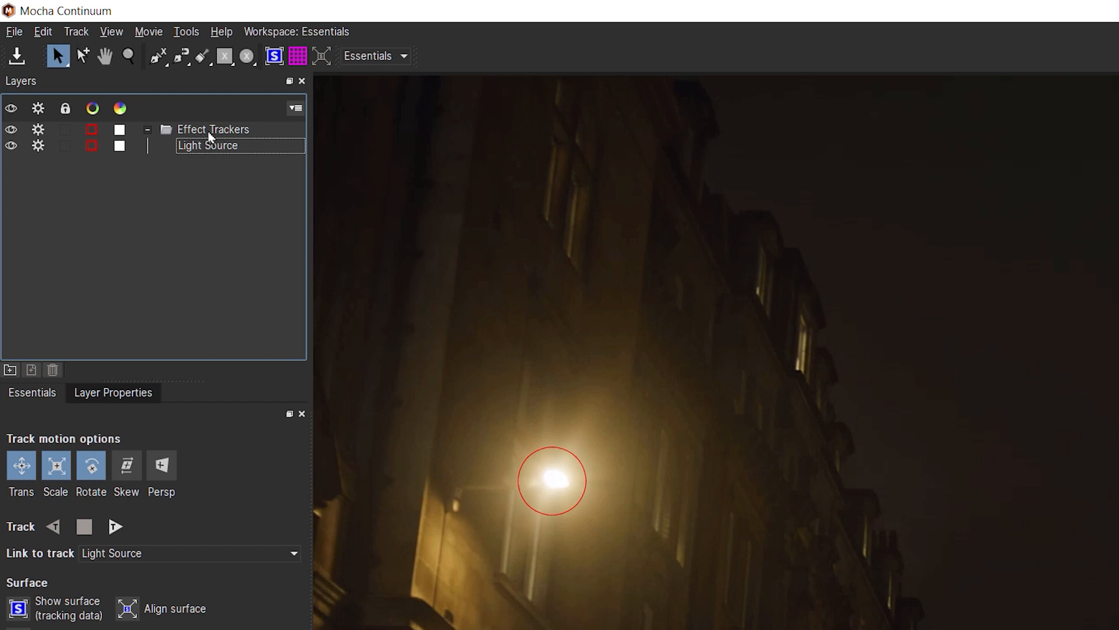
{"action": "left_click", "coordinate": [207, 148]}
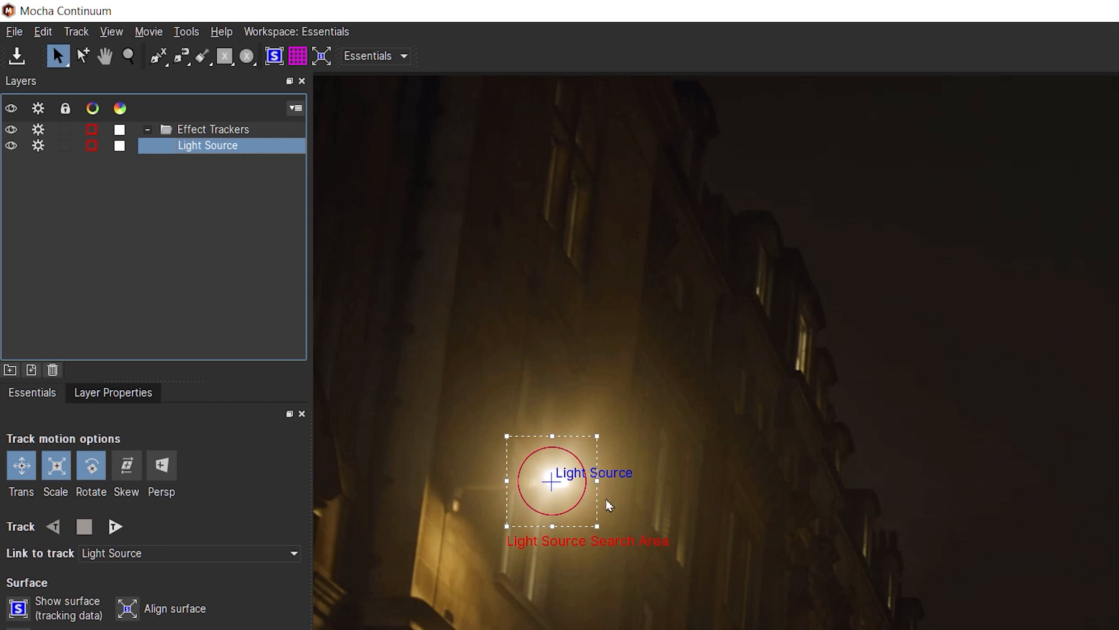
Try the Light Source search area above the street lamp and return it over the lamp.
{"action": "left_click_drag", "start_coordinate": [599, 499], "coordinate": [622, 315]}
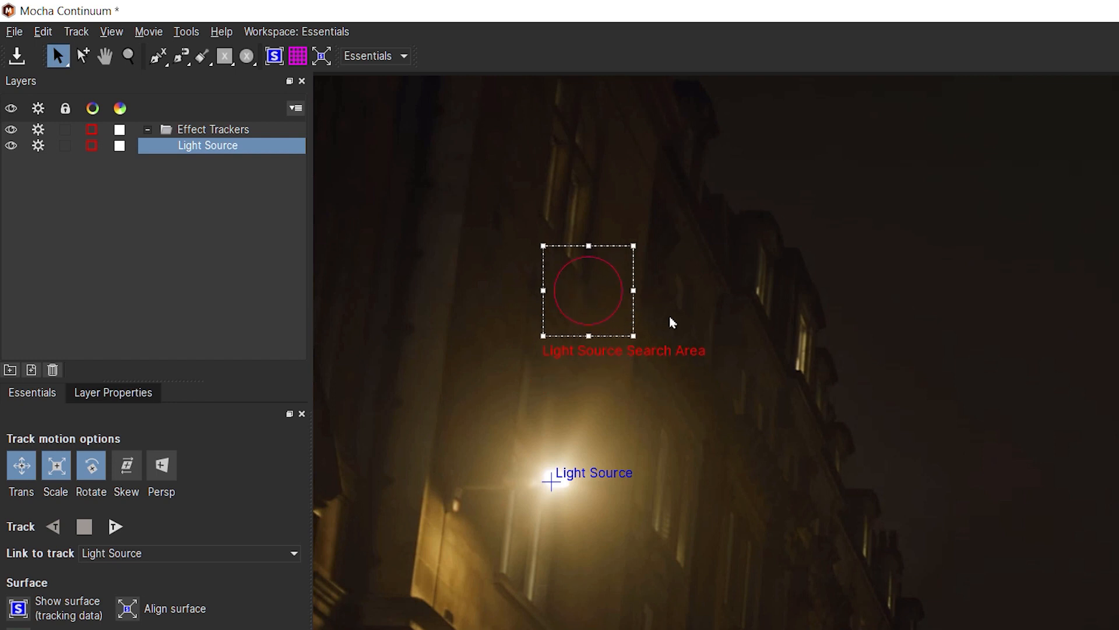
{"action": "left_click_drag", "start_coordinate": [636, 316], "coordinate": [599, 503]}
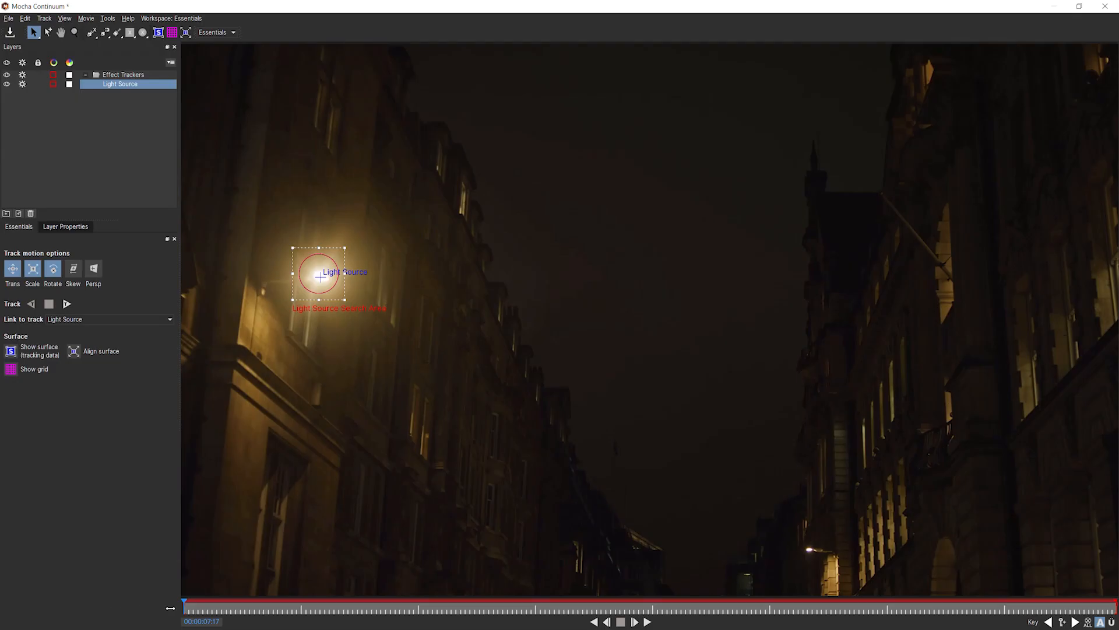
Scrub through the shot and limit the Light Source track to translation only, with scale, rotate, skew and perspective off.
{"action": "left_click_drag", "start_coordinate": [170, 607], "coordinate": [467, 574]}
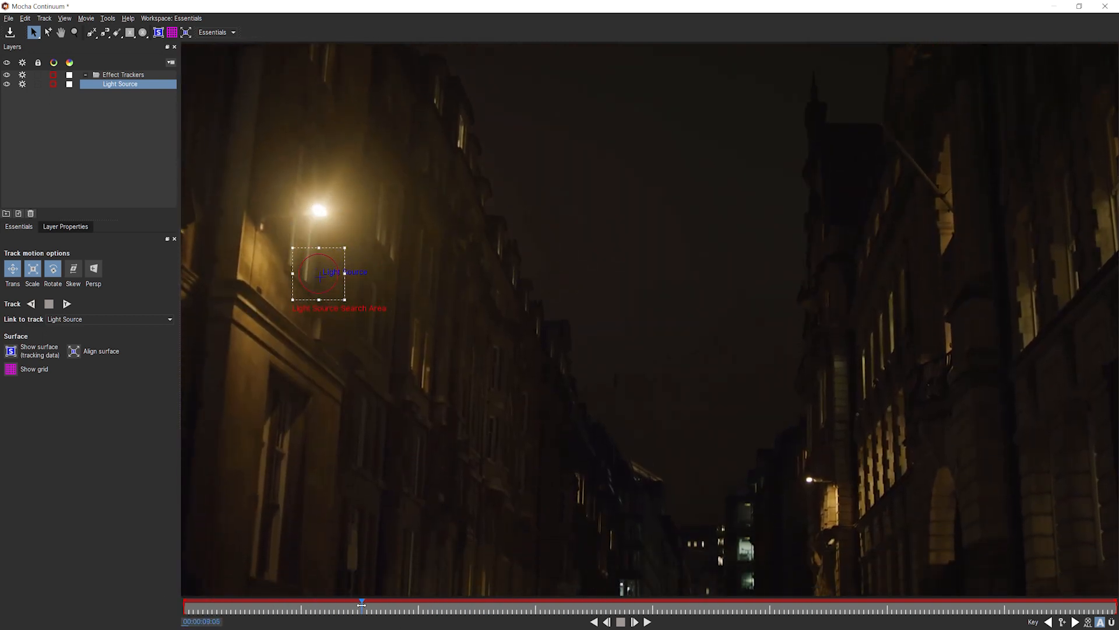
{"action": "left_click_drag", "start_coordinate": [361, 608], "coordinate": [123, 559]}
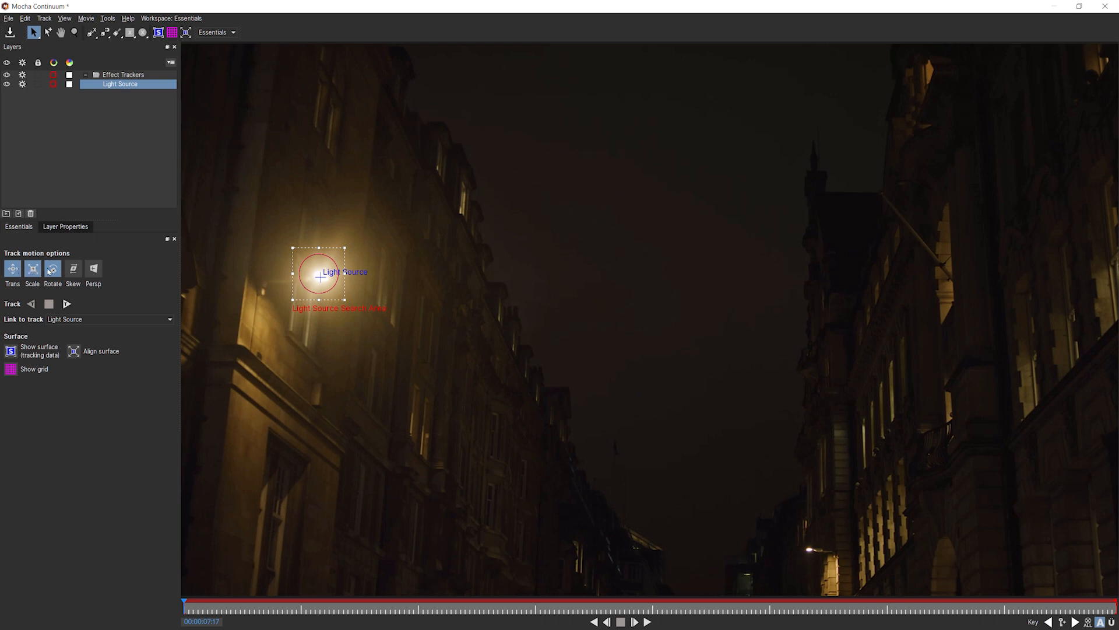
{"action": "left_click", "coordinate": [72, 268]}
{"action": "left_click", "coordinate": [94, 268]}
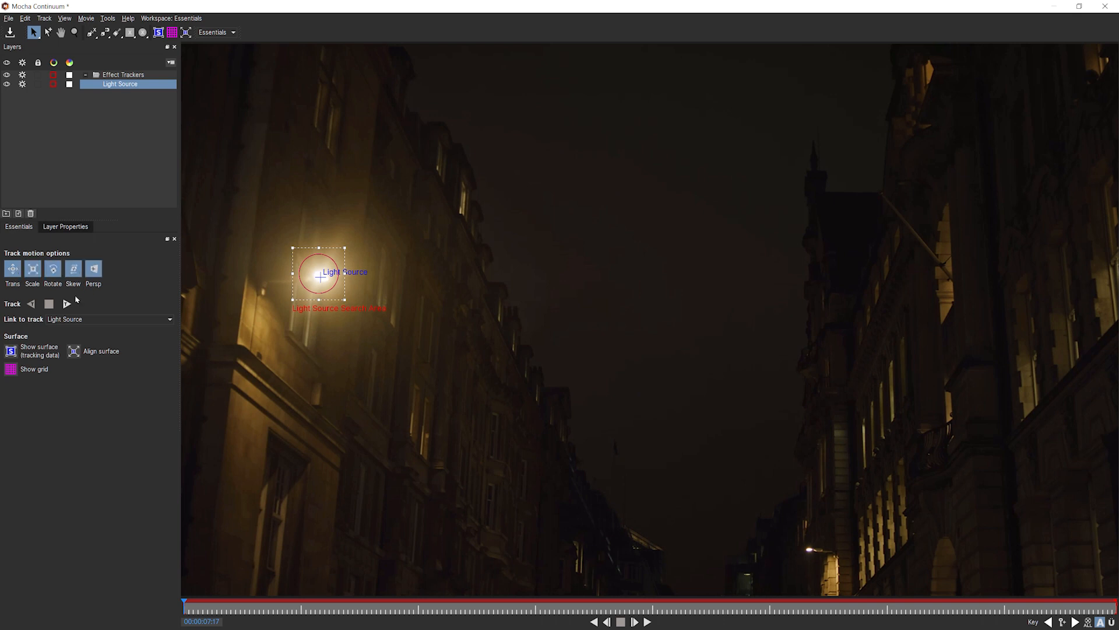
{"action": "left_click", "coordinate": [94, 268]}
{"action": "left_click", "coordinate": [72, 268]}
{"action": "left_click", "coordinate": [53, 268]}
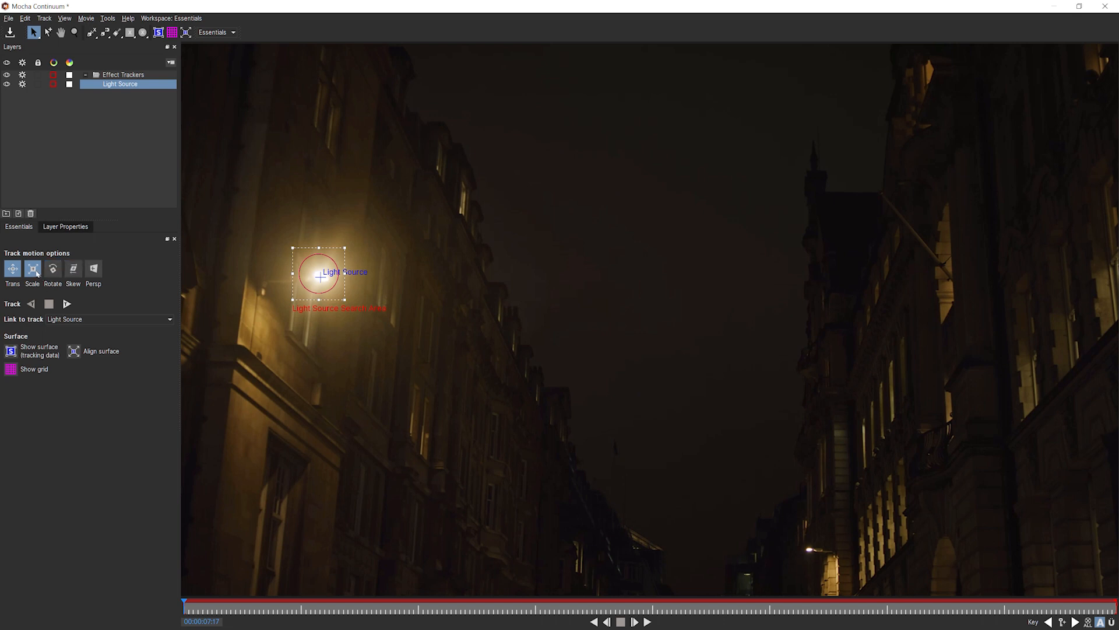
{"action": "left_click", "coordinate": [32, 268]}
Track the Light Source layer forward and stop at 00:00:10:15, while the street lamp is still in frame.
{"action": "left_click", "coordinate": [67, 304]}
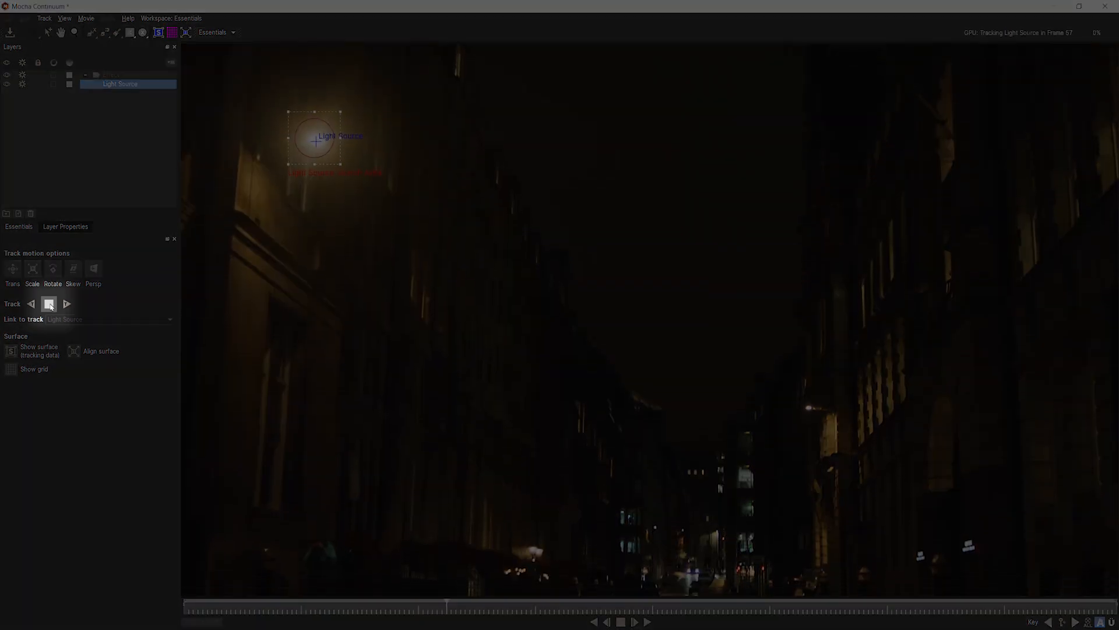
{"action": "left_click", "coordinate": [49, 304]}
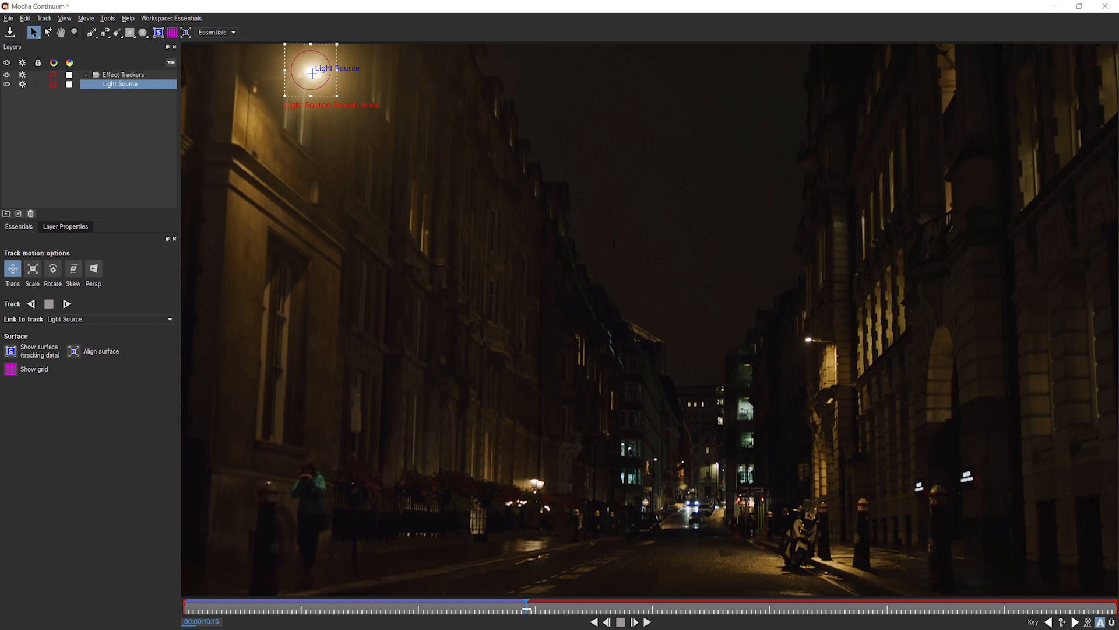
{"action": "mouse_move", "coordinate": [525, 607]}
{"action": "left_mouse_down"}
{"action": "mouse_move", "coordinate": [633, 613]}
{"action": "mouse_move", "coordinate": [526, 610]}
{"action": "left_mouse_up"}
Move the Light Source search area onto the building wall below the lamp and enlarge it downwards and slightly outwards.
{"action": "left_click_drag", "start_coordinate": [337, 80], "coordinate": [330, 156]}
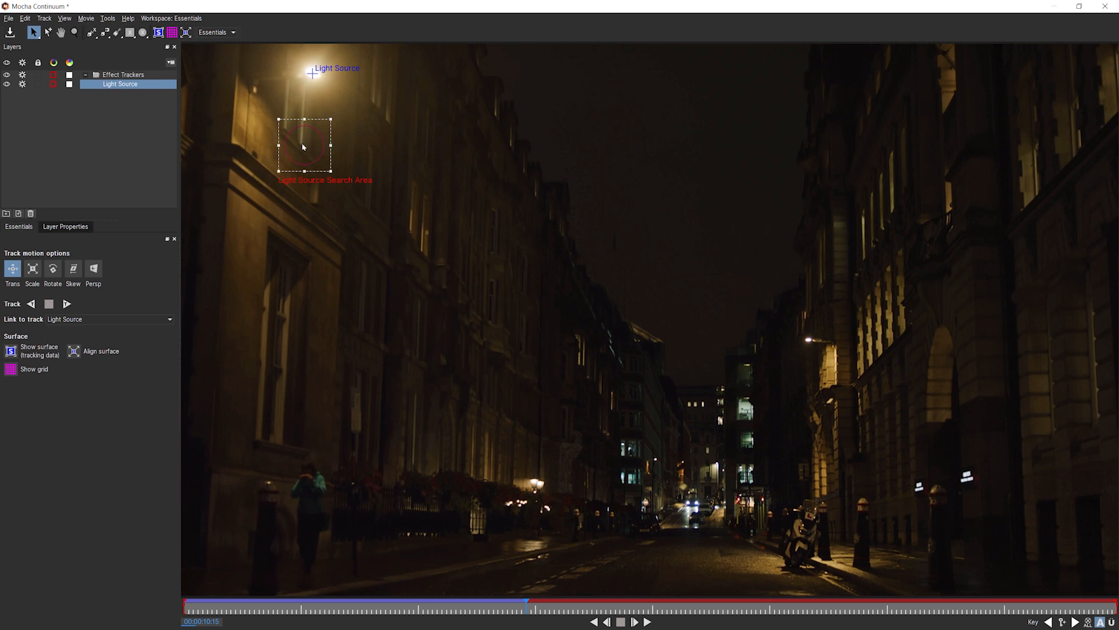
{"action": "left_click_drag", "start_coordinate": [304, 171], "coordinate": [301, 229]}
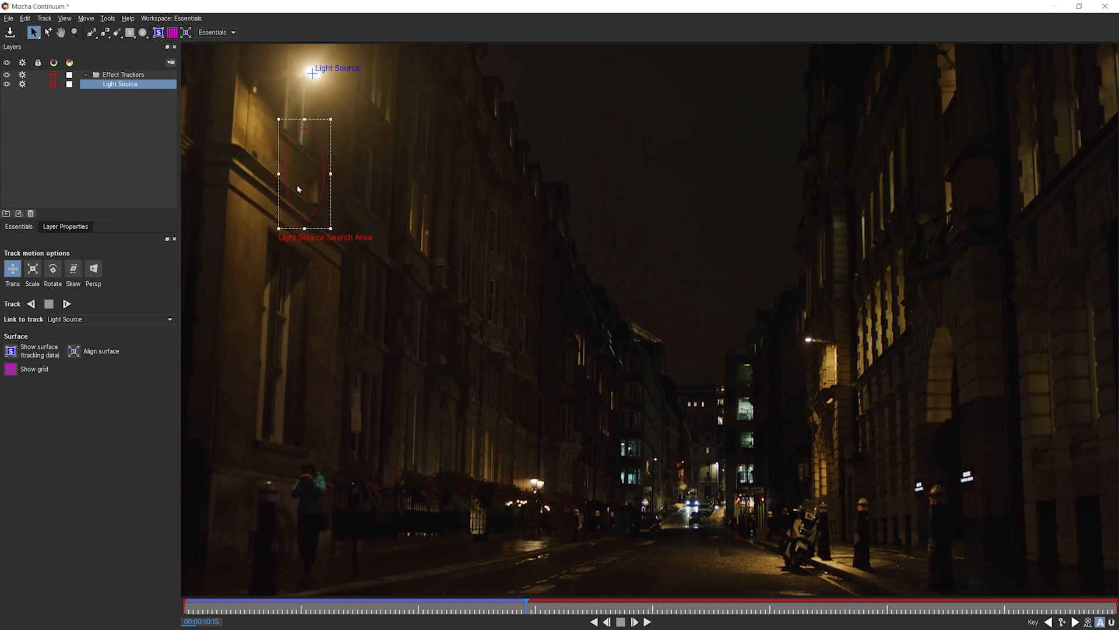
{"action": "left_click", "coordinate": [283, 181]}
{"action": "left_click", "coordinate": [283, 182]}
{"action": "left_click_drag", "start_coordinate": [278, 173], "coordinate": [270, 174]}
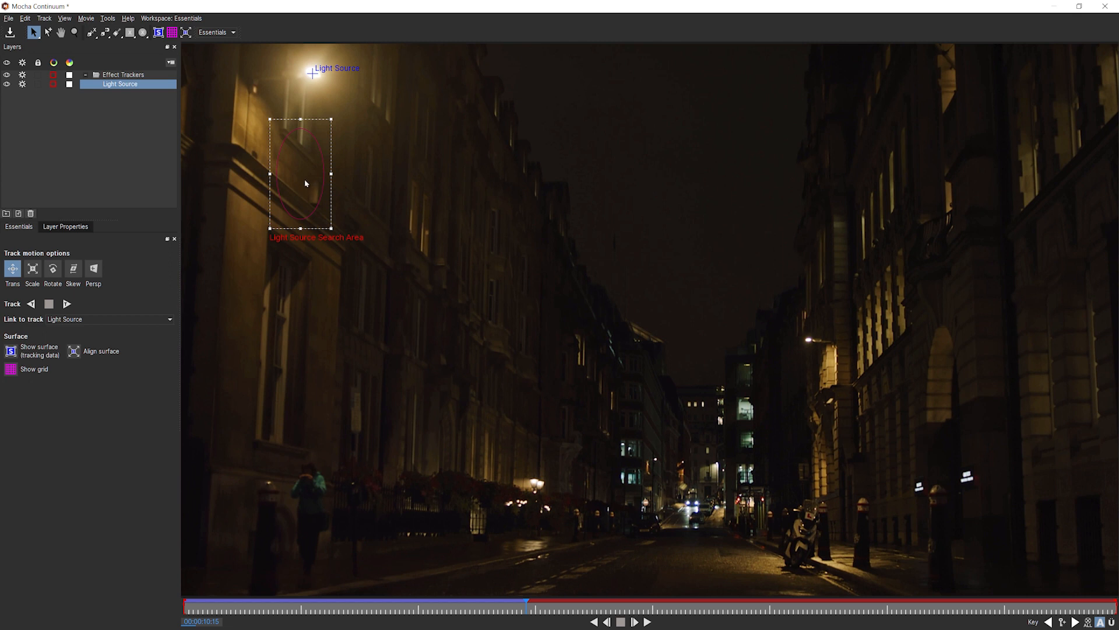
Track the Light Source layer forward through the rest of the shot and scrub back to the start to check it.
{"action": "left_click", "coordinate": [66, 304]}
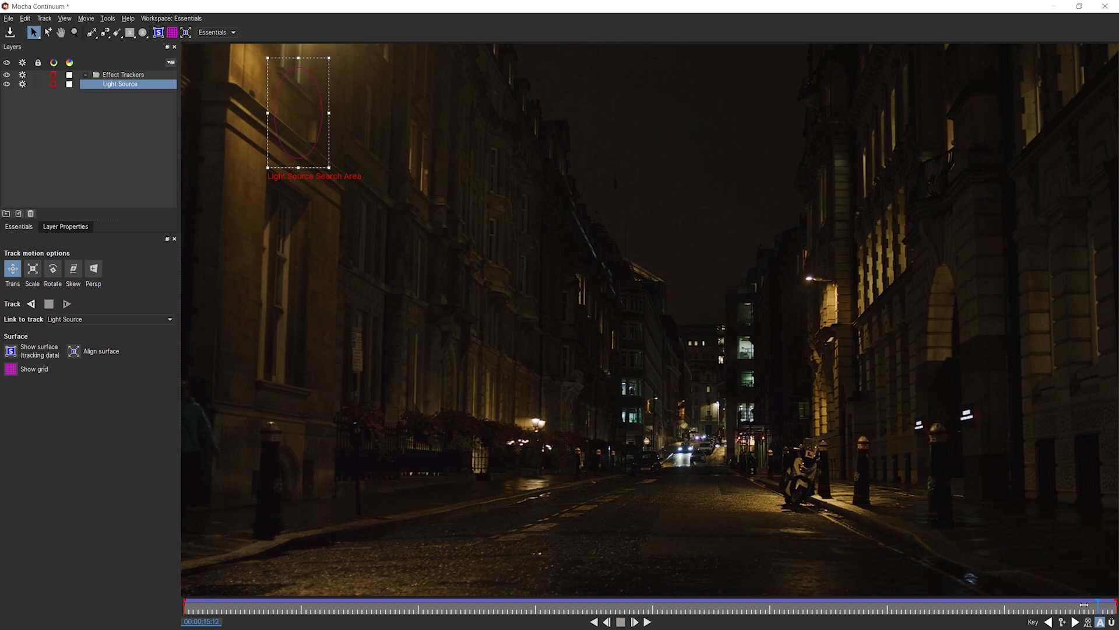
{"action": "left_click_drag", "start_coordinate": [1115, 607], "coordinate": [652, 606]}
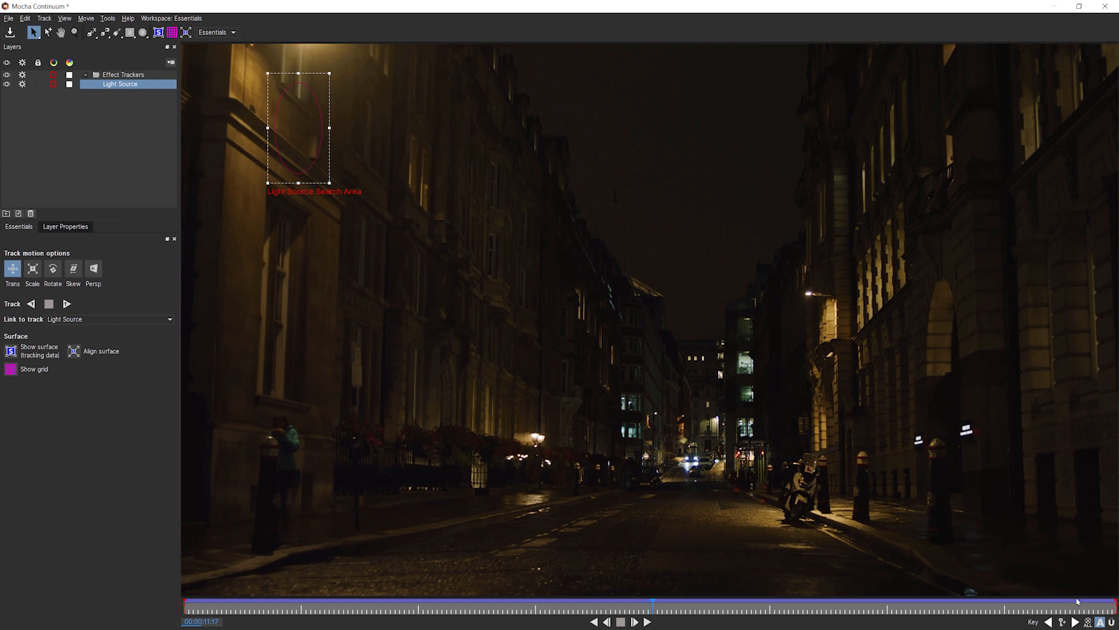
{"action": "mouse_move", "coordinate": [1071, 606]}
{"action": "left_mouse_down"}
{"action": "mouse_move", "coordinate": [669, 582]}
{"action": "mouse_move", "coordinate": [183, 583]}
{"action": "left_mouse_up"}
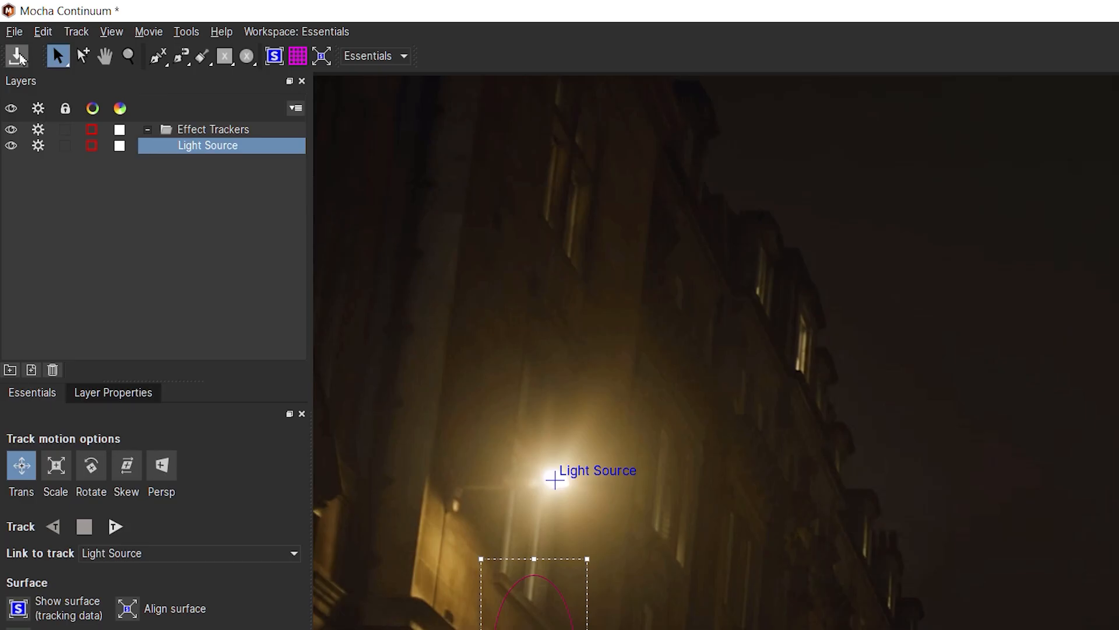
Save the Mocha project and close Mocha to return to After Effects.
{"action": "left_click", "coordinate": [10, 33]}
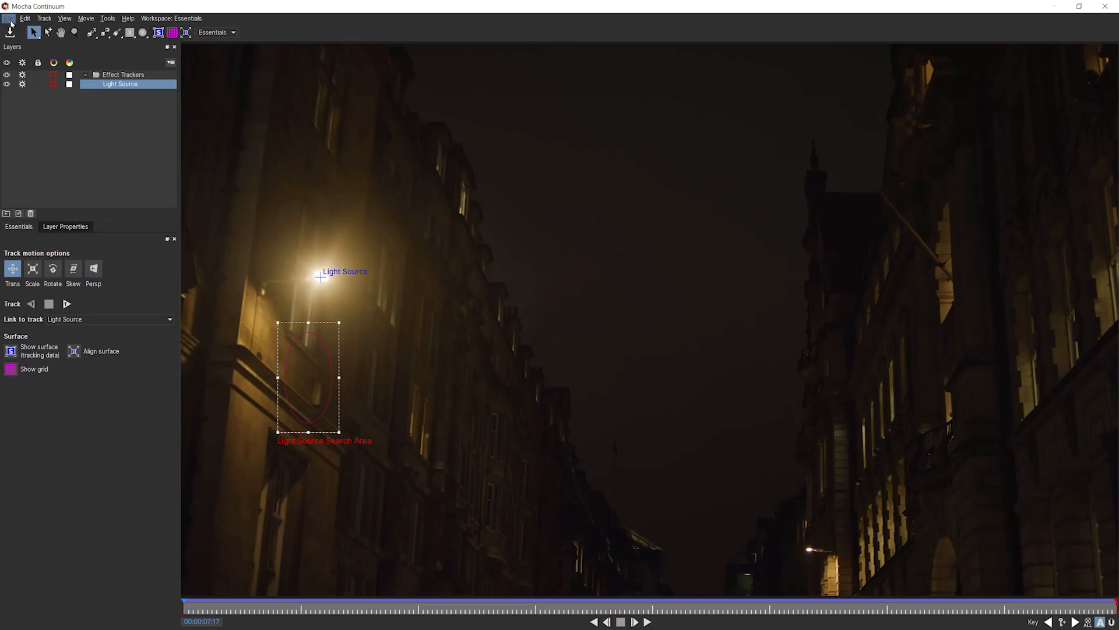
{"action": "left_click", "coordinate": [14, 34]}
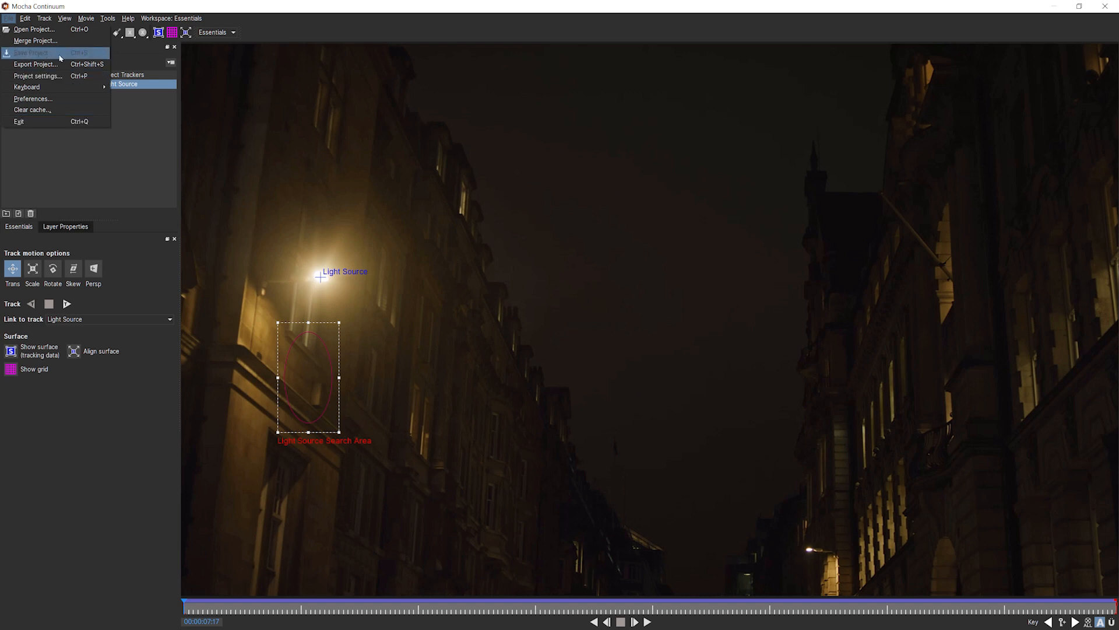
{"action": "left_click", "coordinate": [855, 56]}
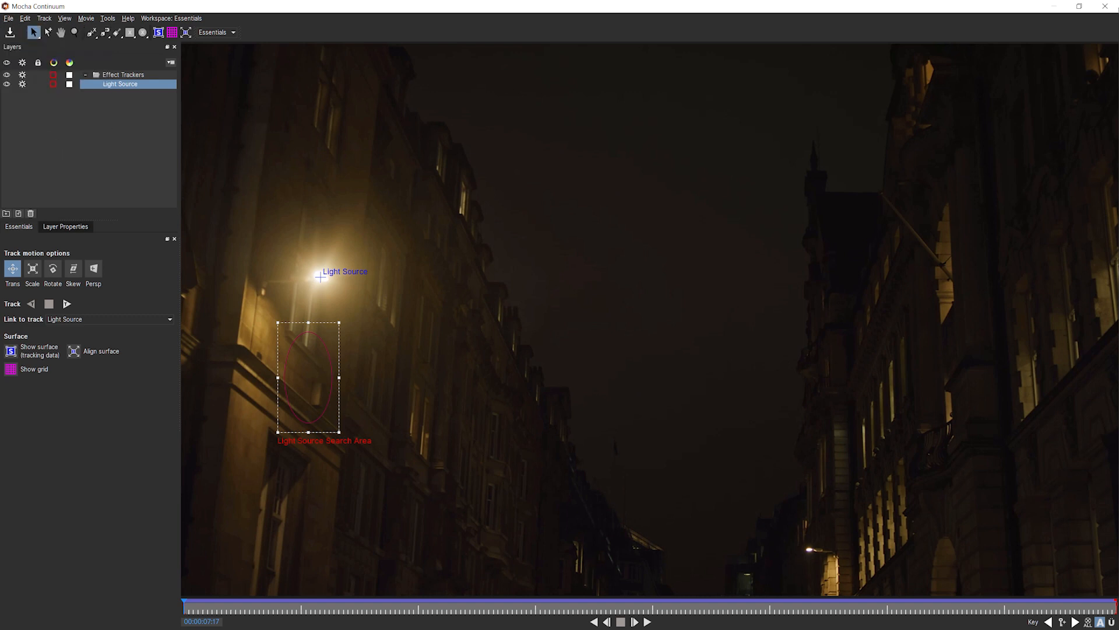
{"action": "left_click", "coordinate": [1105, 7]}
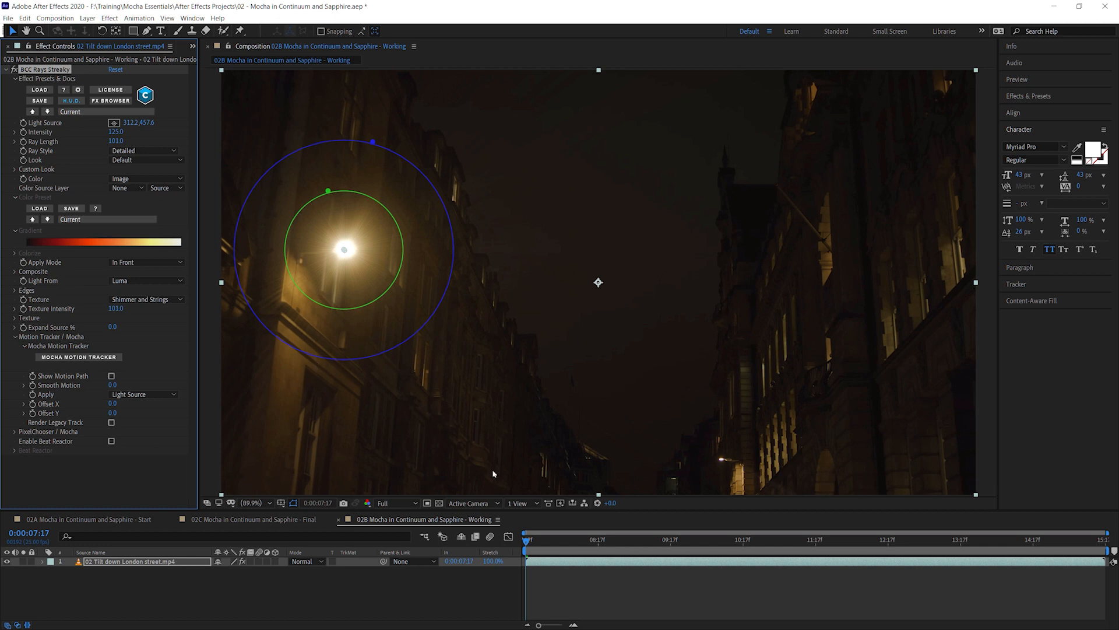
Hide the rays effect's H.U.D. and play the shot from its start to preview the tracked rays.
{"action": "mouse_move", "coordinate": [541, 541]}
{"action": "left_mouse_down"}
{"action": "mouse_move", "coordinate": [721, 542]}
{"action": "mouse_move", "coordinate": [523, 542]}
{"action": "left_mouse_up"}
{"action": "left_click", "coordinate": [73, 101]}
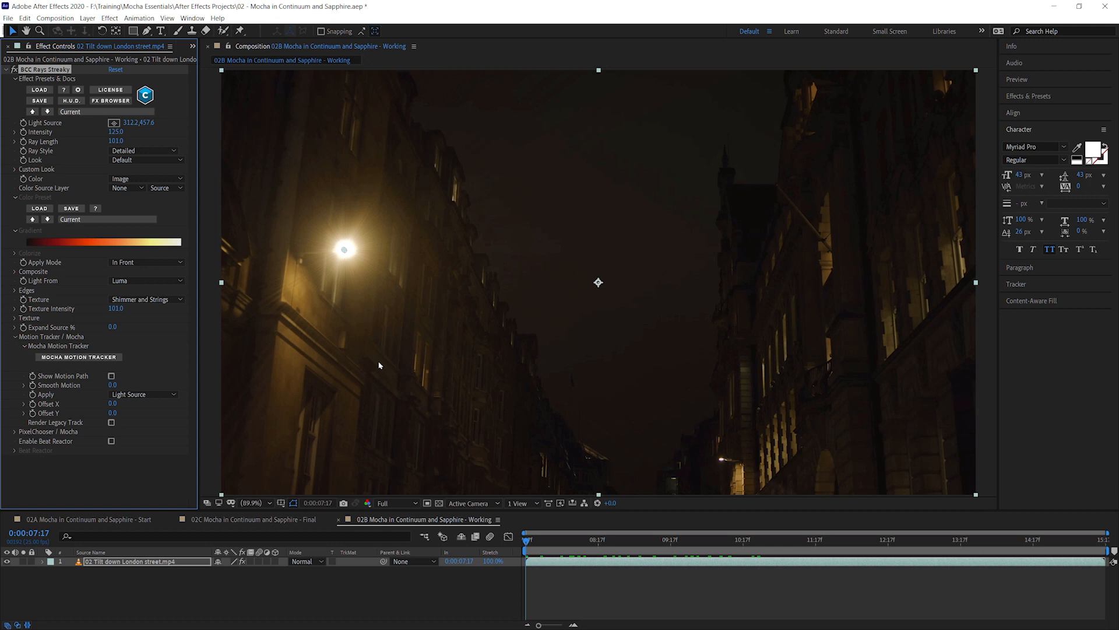
{"action": "key", "text": "space"}
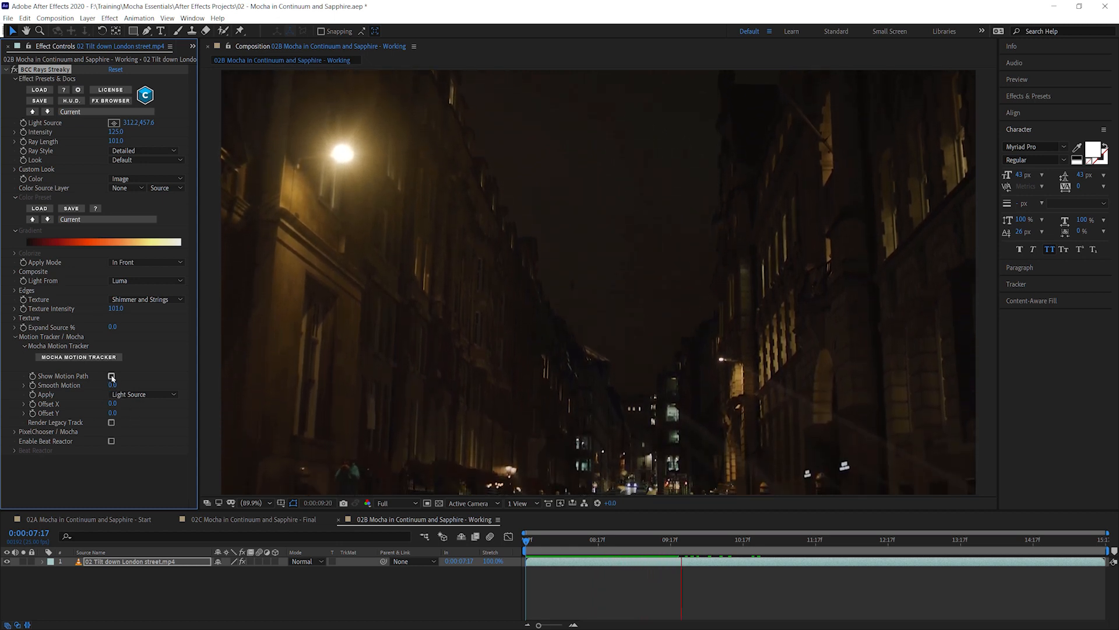
Show the light source's motion path during playback, hide it again, and return to the start of the shot.
{"action": "left_click", "coordinate": [111, 376]}
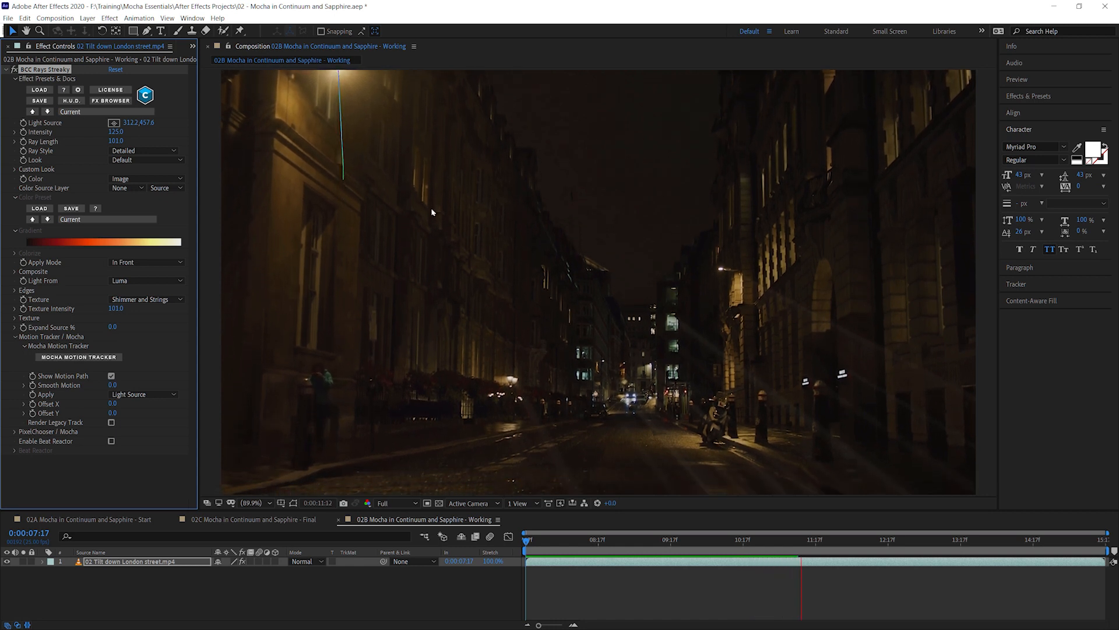
{"action": "key", "text": "space"}
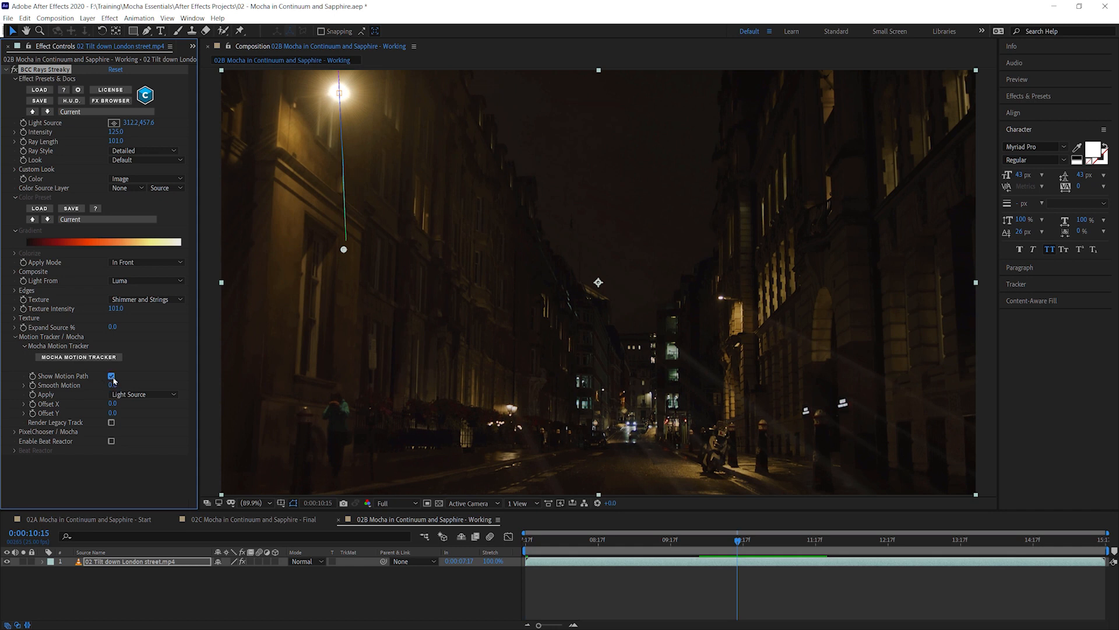
{"action": "left_click", "coordinate": [112, 376]}
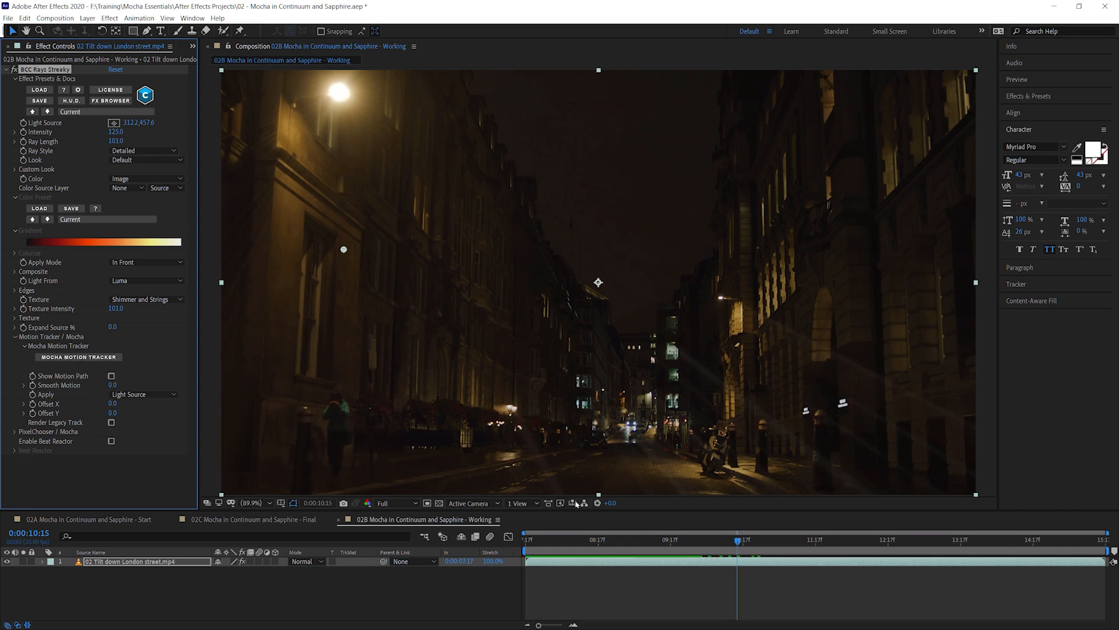
{"action": "left_click_drag", "start_coordinate": [622, 551], "coordinate": [555, 547]}
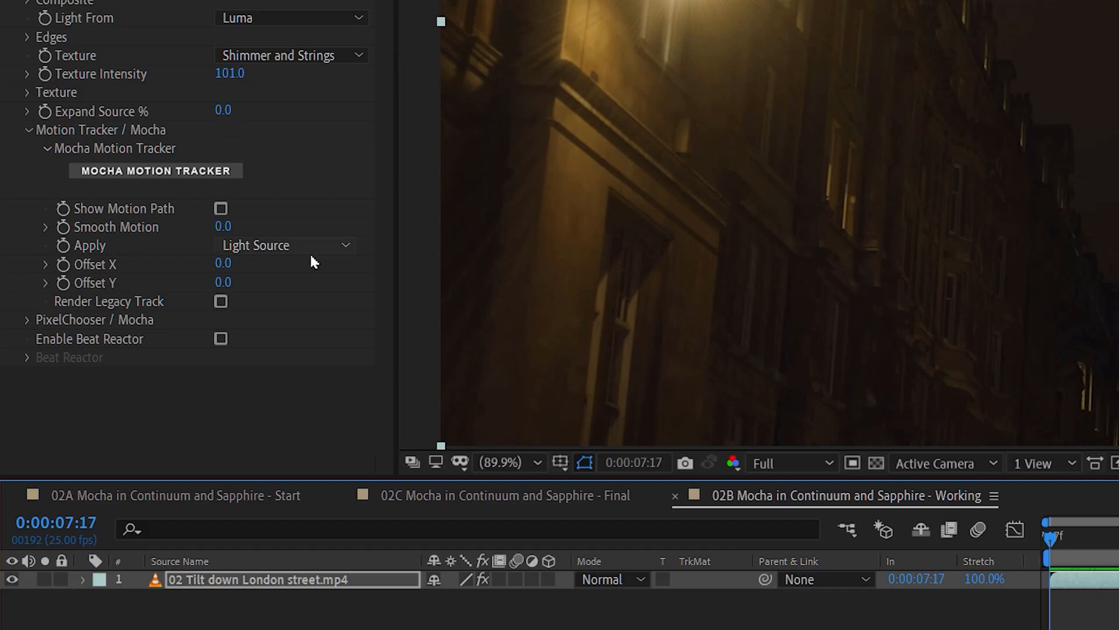
Set the motion tracker's Apply option to None to compare the untracked rays, and restore it to Light Source.
{"action": "left_click", "coordinate": [164, 394]}
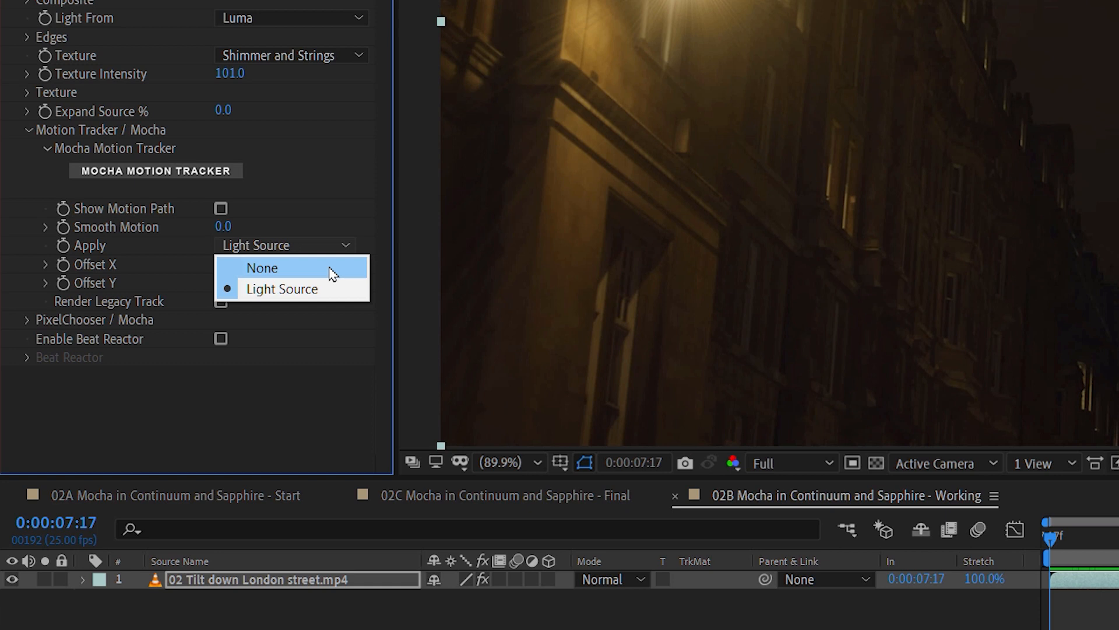
{"action": "left_click", "coordinate": [331, 270]}
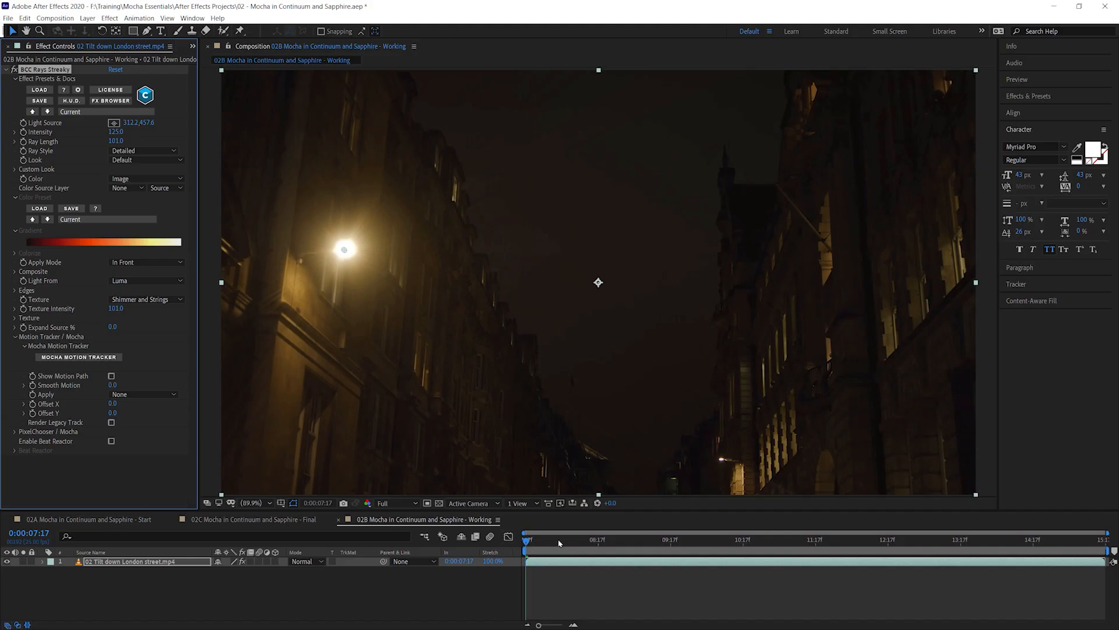
{"action": "left_click_drag", "start_coordinate": [559, 543], "coordinate": [758, 541]}
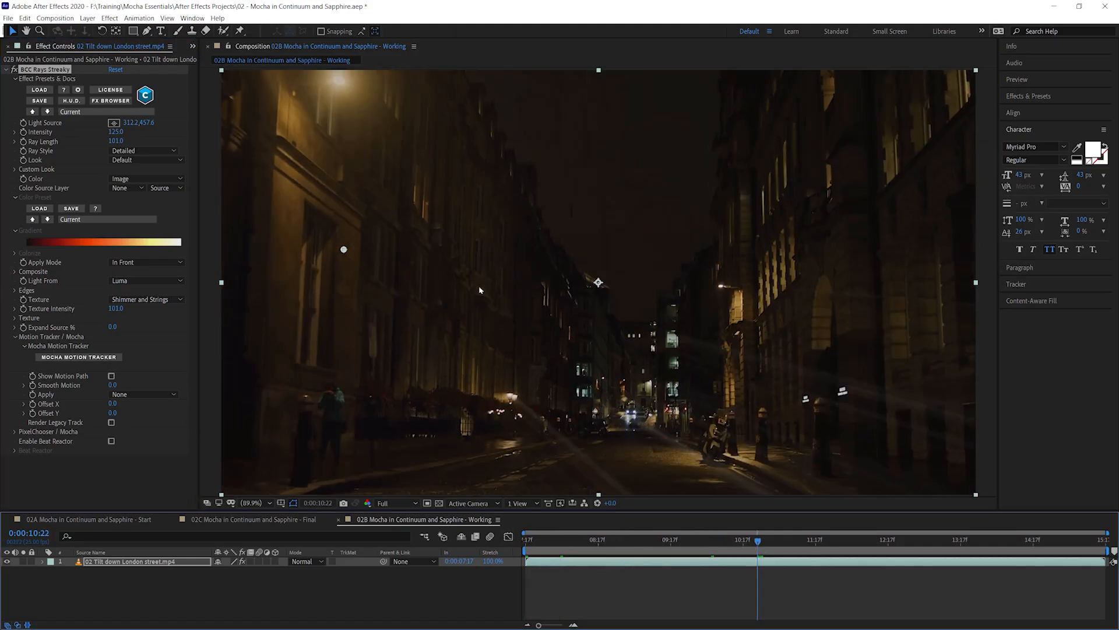
{"action": "left_click", "coordinate": [149, 394]}
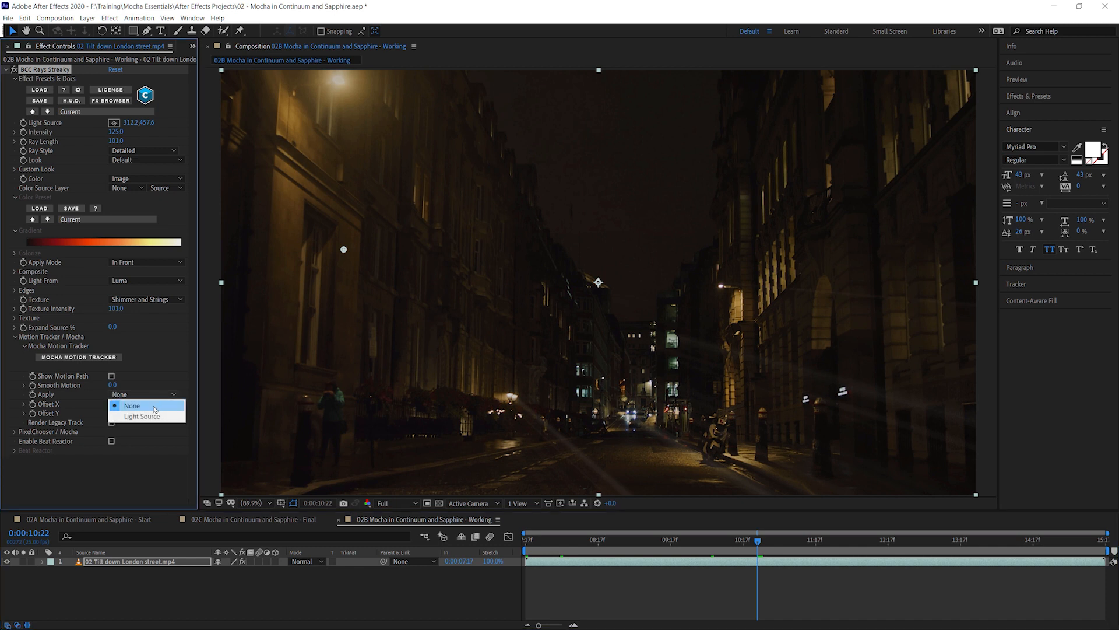
{"action": "left_click", "coordinate": [162, 418]}
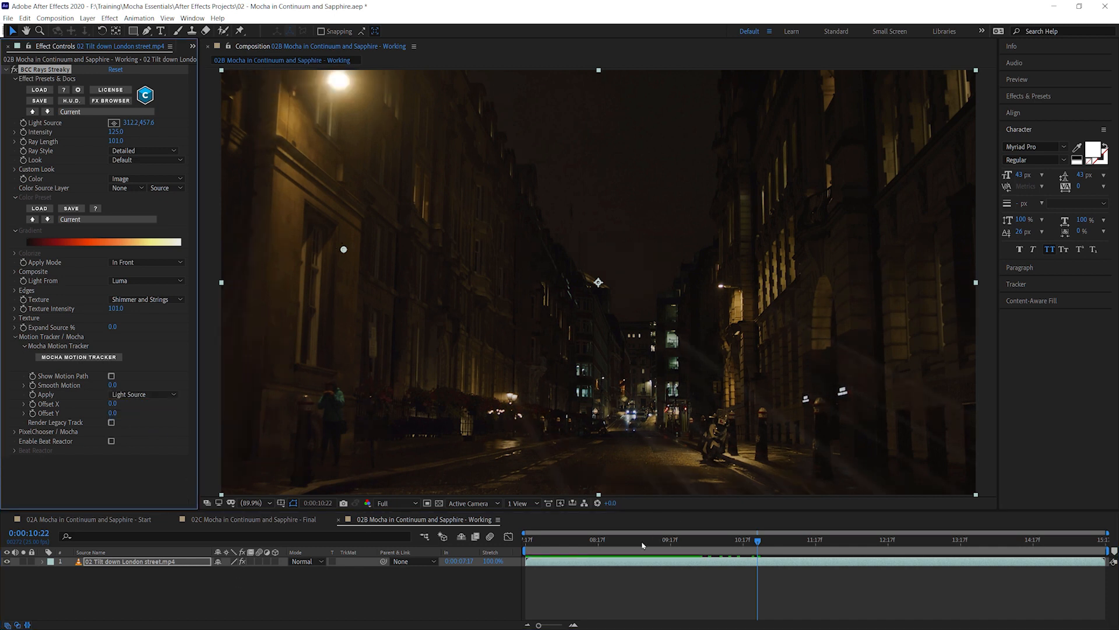
{"action": "left_click_drag", "start_coordinate": [642, 545], "coordinate": [373, 546]}
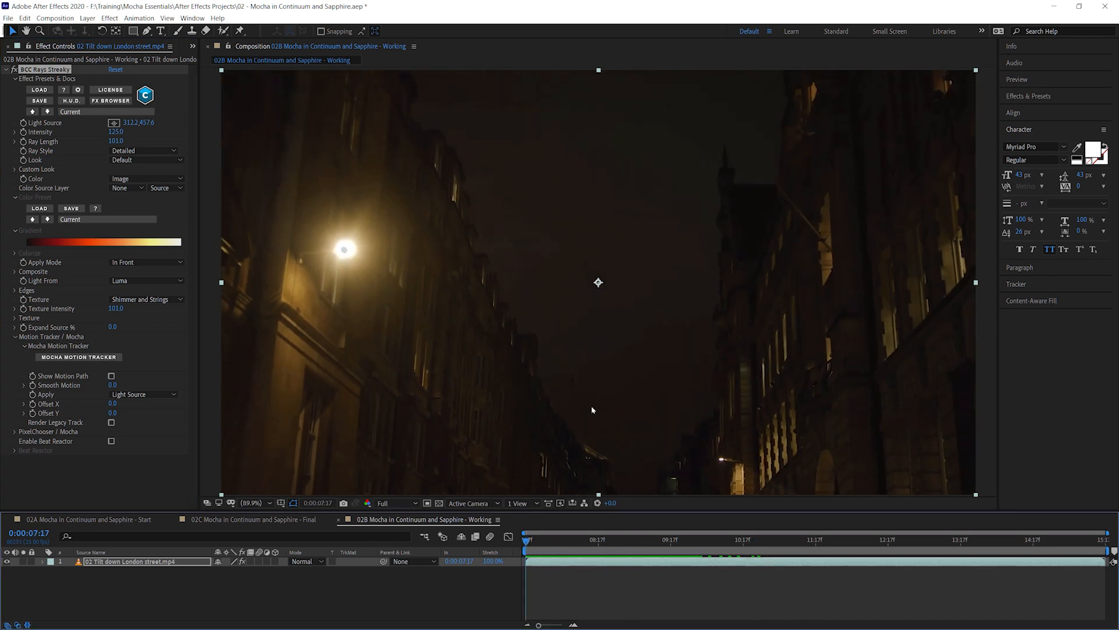
{"action": "mouse_move", "coordinate": [534, 540]}
{"action": "left_mouse_down"}
{"action": "mouse_move", "coordinate": [647, 542]}
{"action": "mouse_move", "coordinate": [513, 536]}
{"action": "left_mouse_up"}
Collapse the motion tracker settings, expand PixelChooser / Mocha to view its modes, and launch Mocha Mask / Track.
{"action": "left_click", "coordinate": [15, 336]}
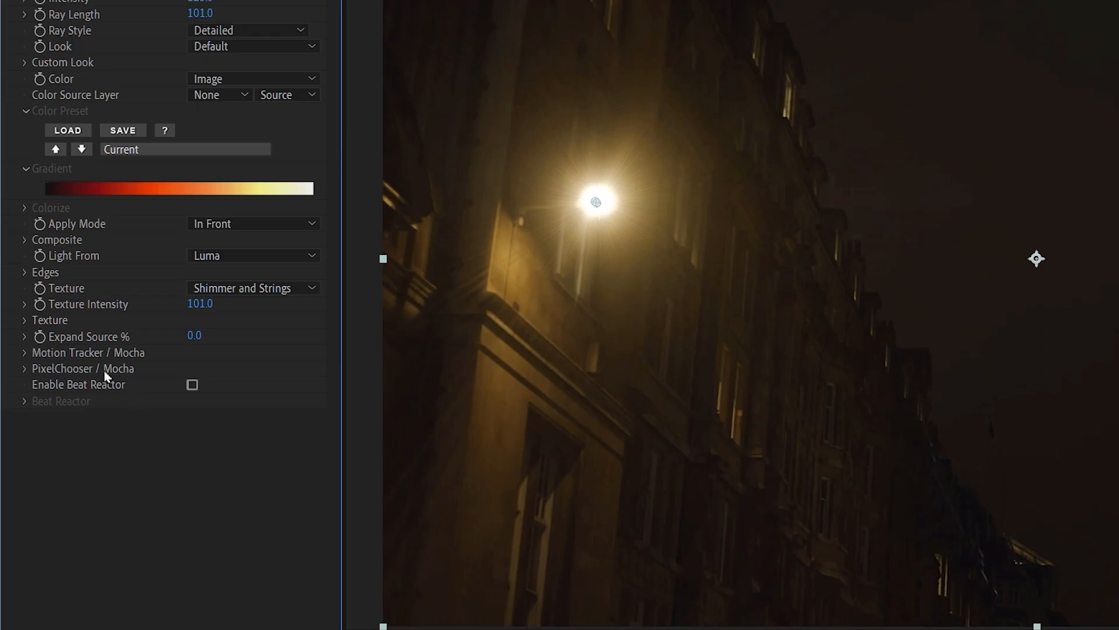
{"action": "left_click", "coordinate": [25, 369]}
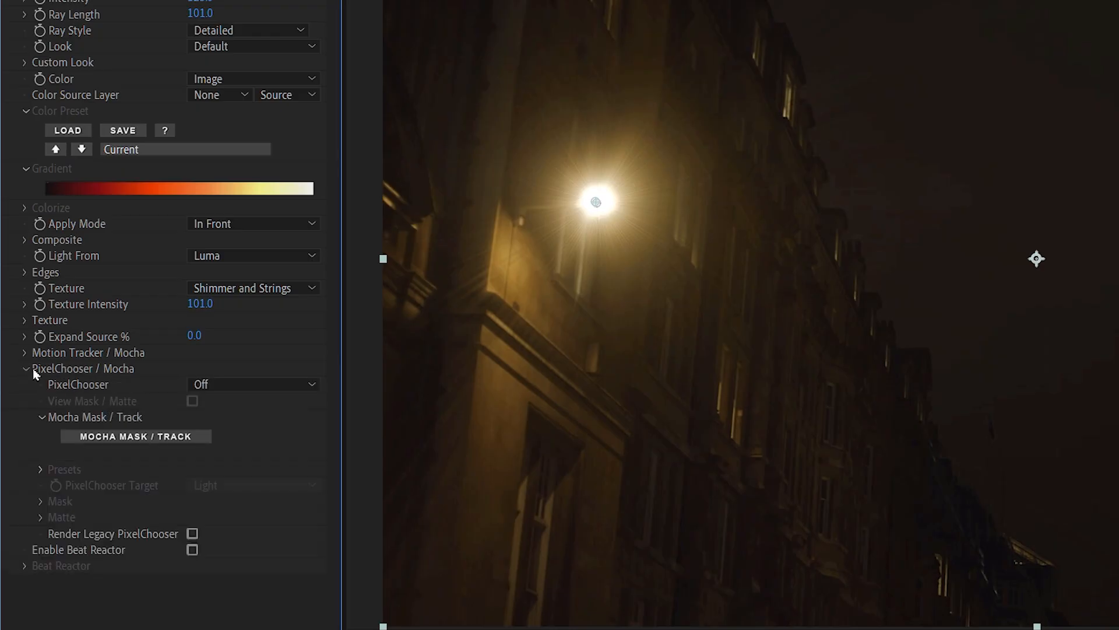
{"action": "left_click", "coordinate": [281, 384]}
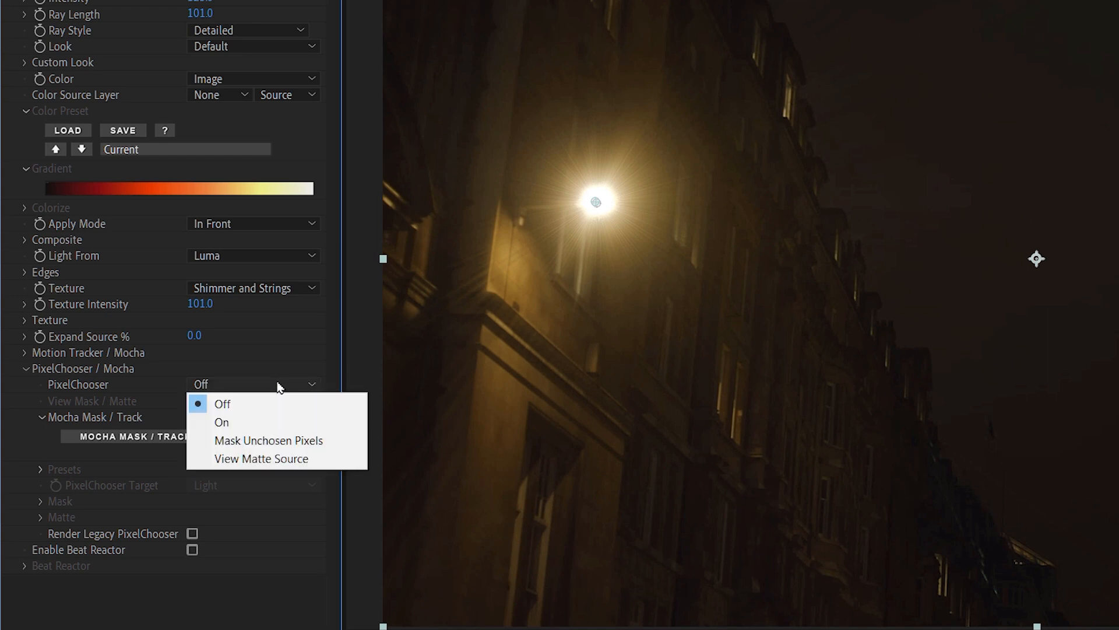
{"action": "left_click", "coordinate": [277, 429]}
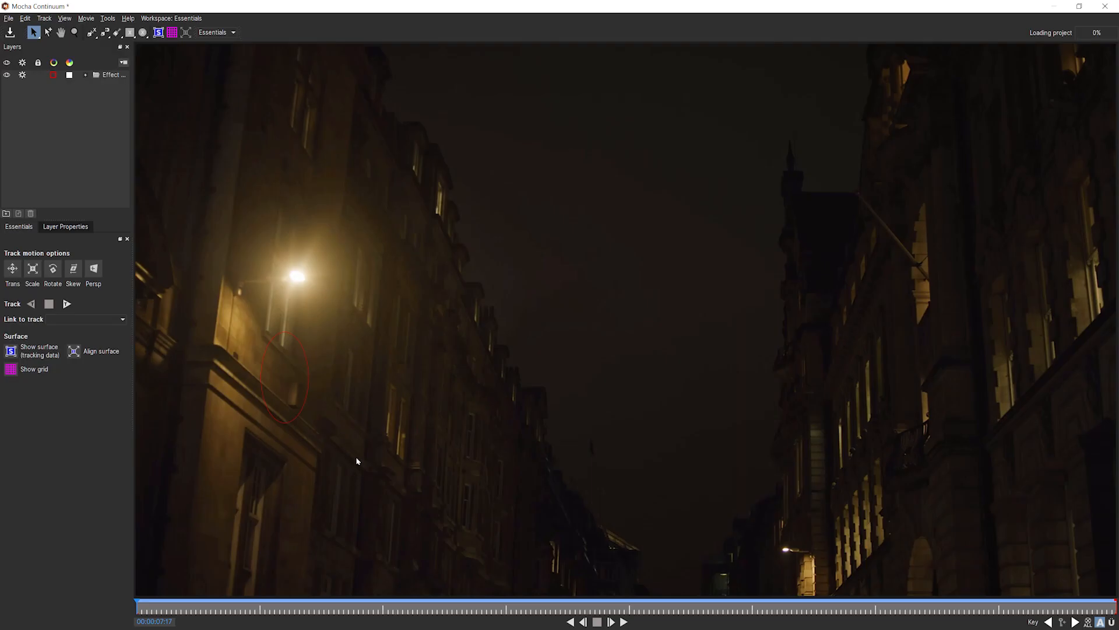
Expand the Effect Trackers group, widen the layer list to show full names, and select the Light Source layer.
{"action": "left_click", "coordinate": [120, 76]}
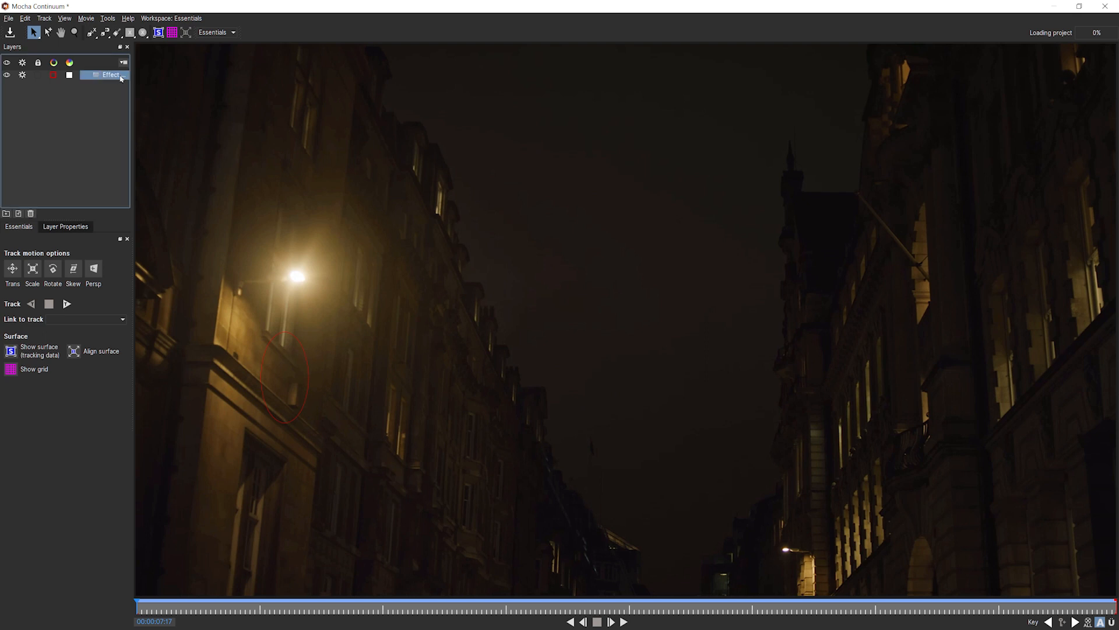
{"action": "left_click", "coordinate": [88, 76]}
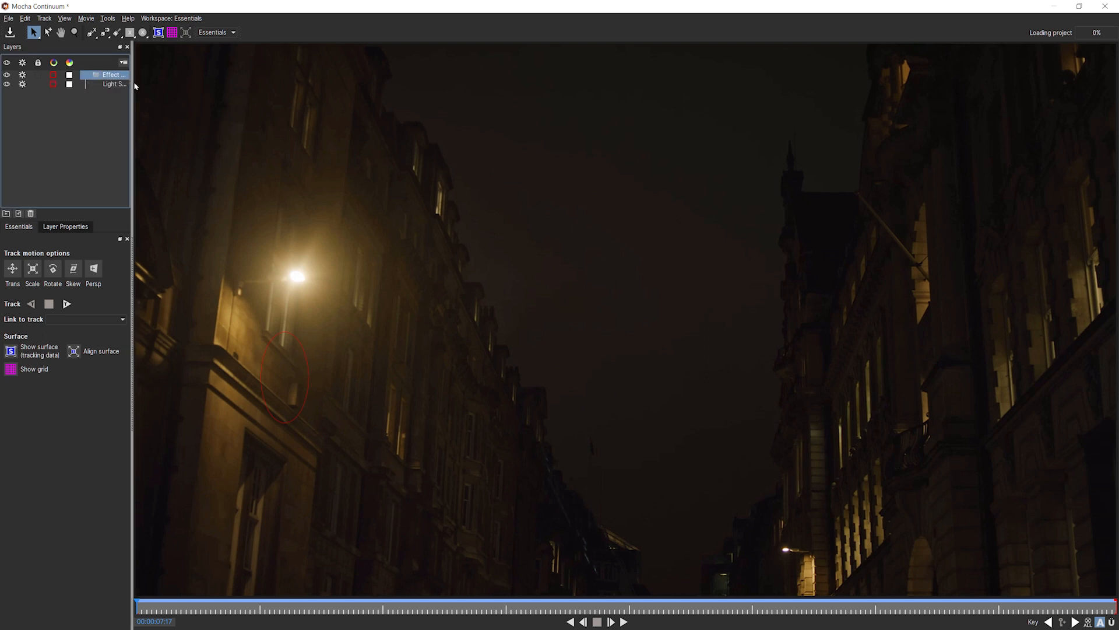
{"action": "left_click_drag", "start_coordinate": [133, 86], "coordinate": [178, 85]}
{"action": "left_click", "coordinate": [128, 85]}
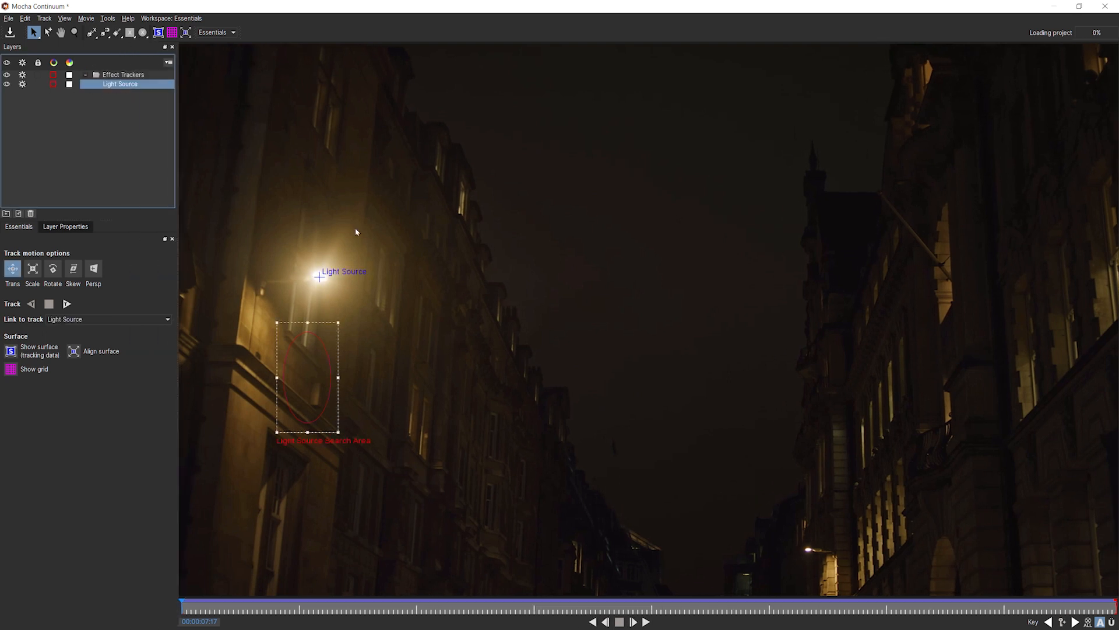
Move the Light Source layer out of the Effect Trackers group, switch its processing off and on, and put it back in the group.
{"action": "left_click_drag", "start_coordinate": [203, 610], "coordinate": [58, 573]}
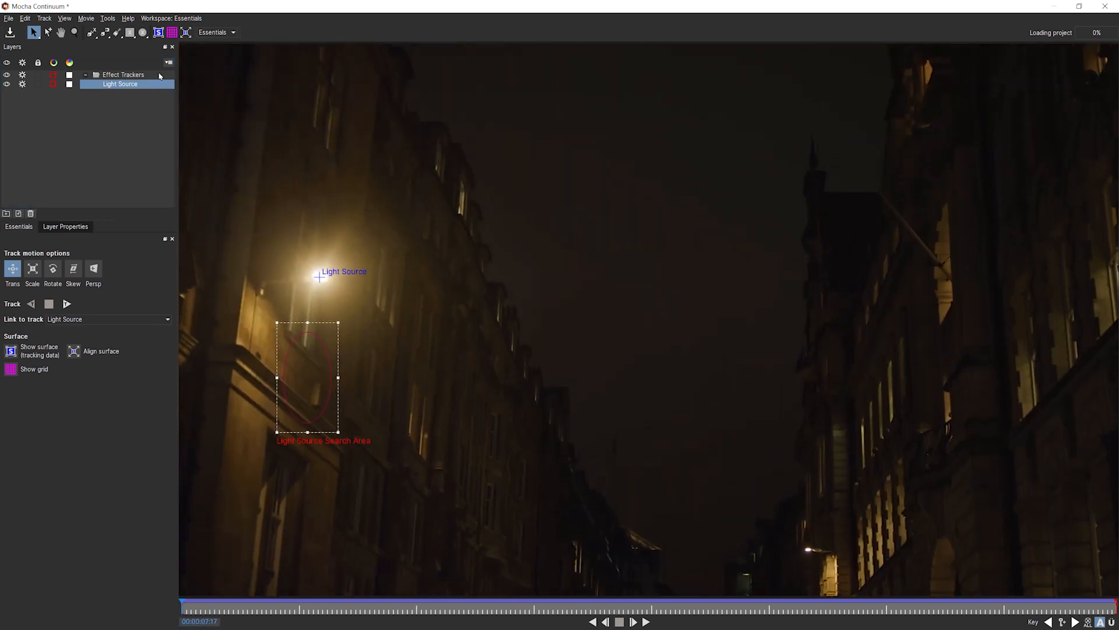
{"action": "left_click", "coordinate": [84, 76]}
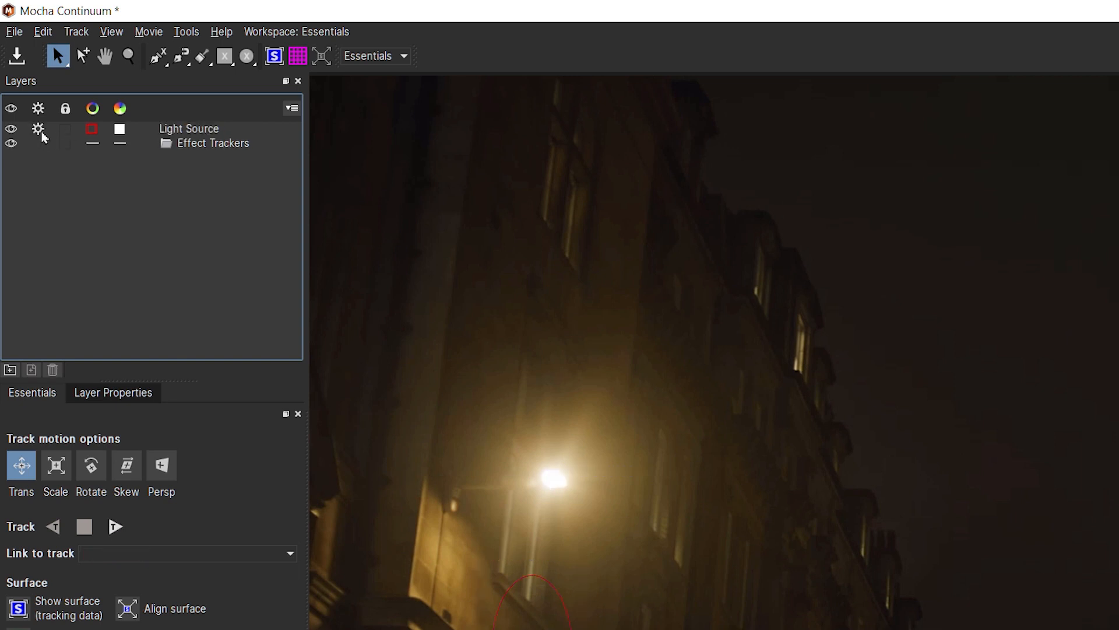
{"action": "left_click", "coordinate": [39, 130]}
{"action": "left_click", "coordinate": [36, 131]}
{"action": "left_click", "coordinate": [38, 131]}
{"action": "left_click", "coordinate": [149, 149]}
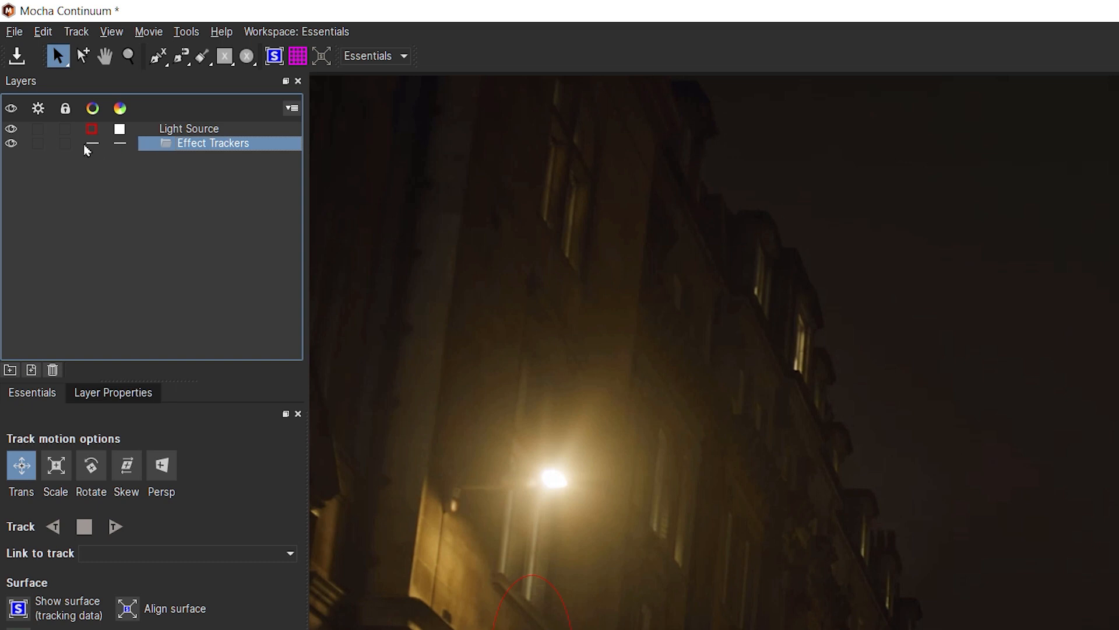
{"action": "left_click", "coordinate": [41, 128]}
{"action": "left_click_drag", "start_coordinate": [153, 129], "coordinate": [139, 140]}
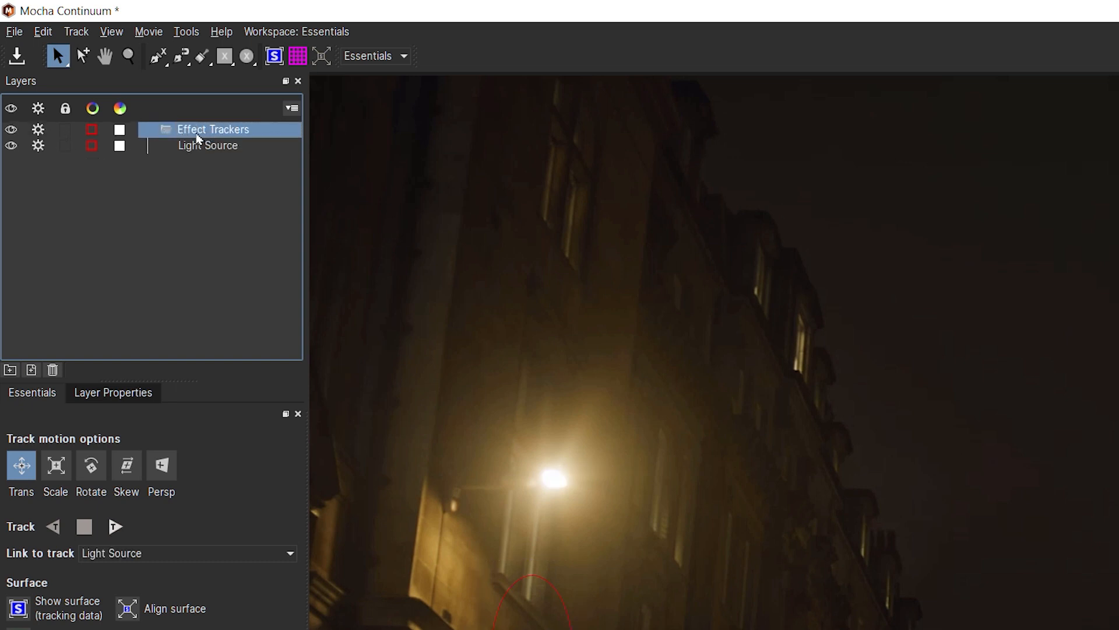
Turn off processing for the Effect Trackers group, collapse it and hide it in the viewer.
{"action": "left_click", "coordinate": [41, 129]}
{"action": "left_click", "coordinate": [150, 131]}
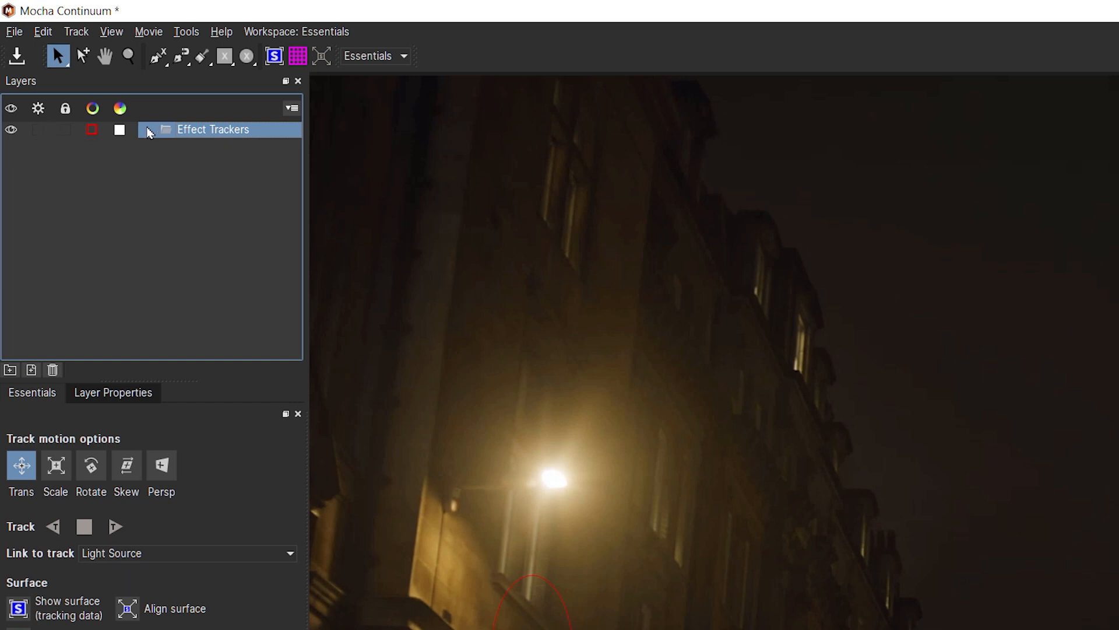
{"action": "left_click", "coordinate": [9, 132]}
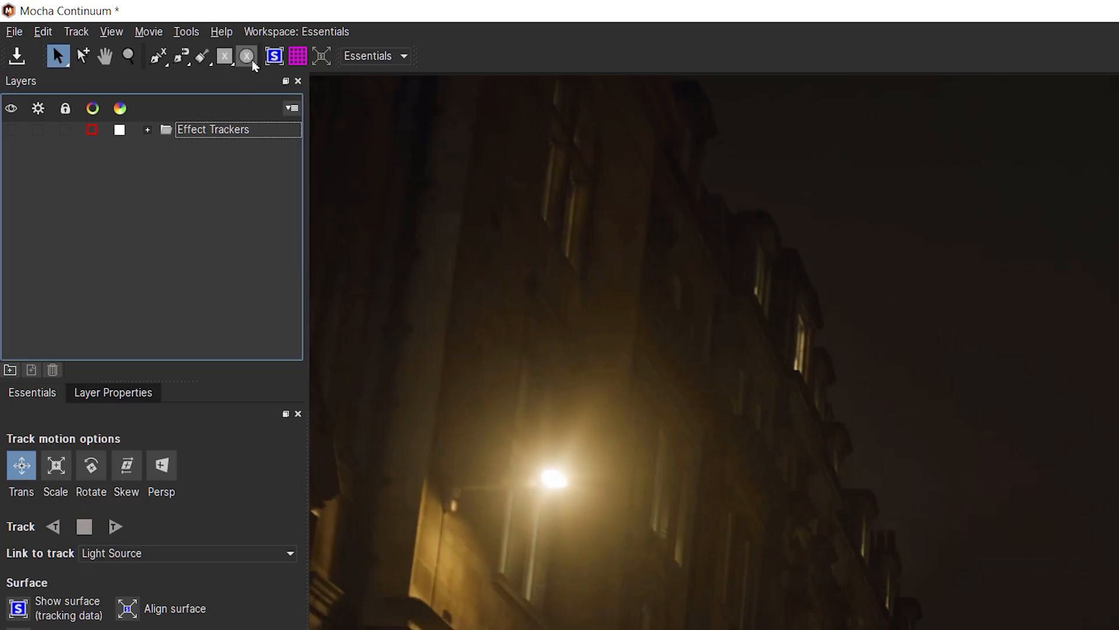
Draw a large circular spline layer around the street lamp, wide enough to extend past the edge of the frame.
{"action": "left_click", "coordinate": [247, 66]}
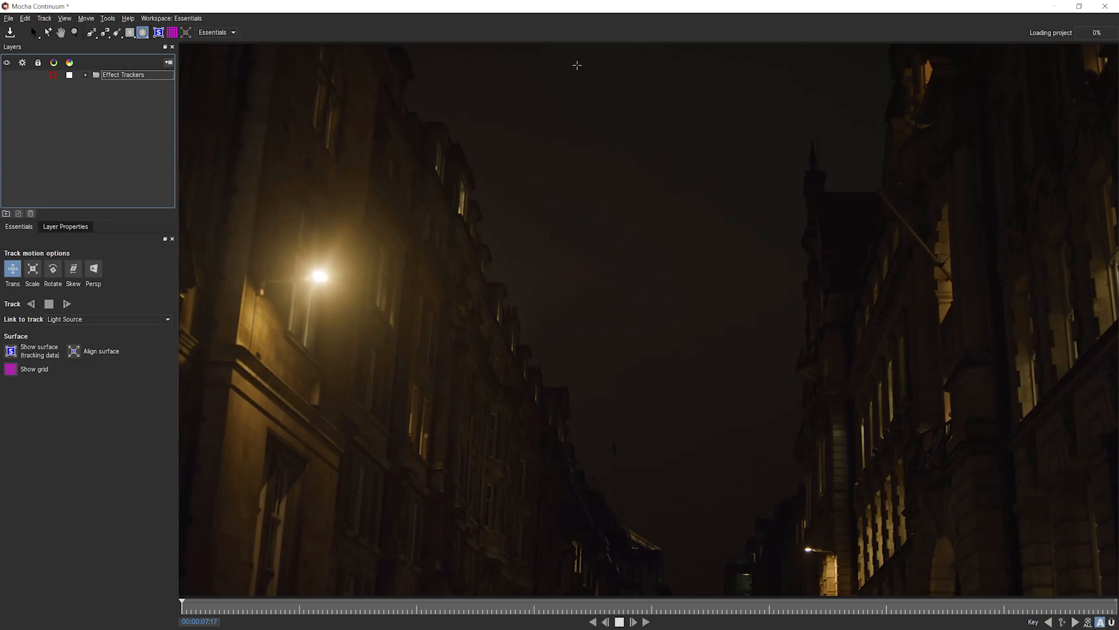
{"action": "left_click_drag", "start_coordinate": [1003, 114], "coordinate": [385, 629]}
{"action": "left_click_drag", "start_coordinate": [223, 387], "coordinate": [65, 494]}
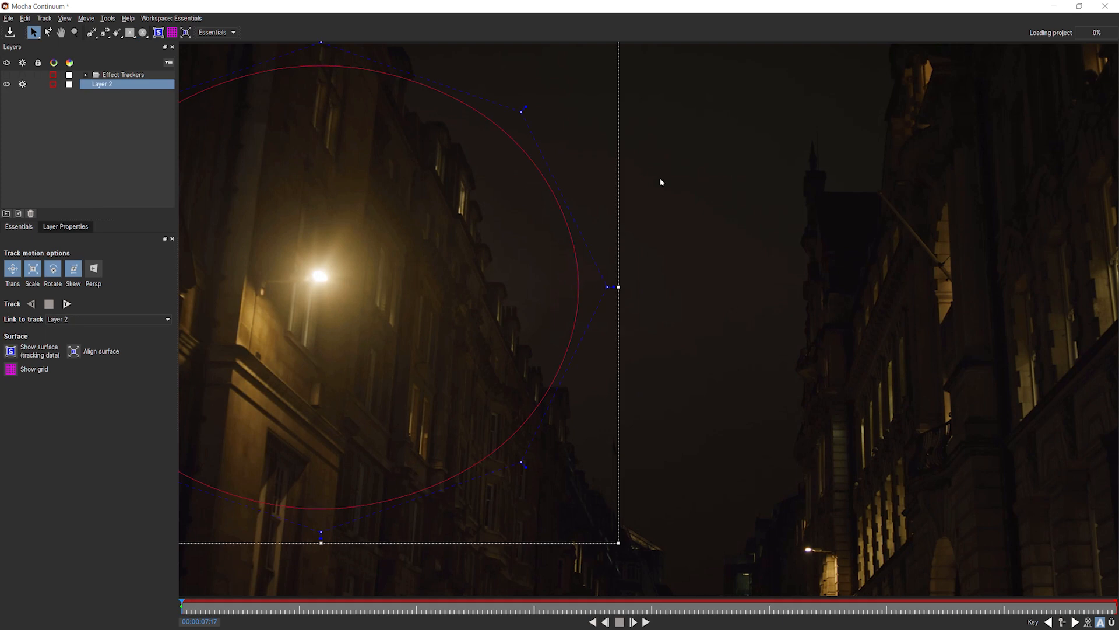
Try pulling one spline point in toward the lamp, undo it, and make the whole circle slightly narrower.
{"action": "left_click_drag", "start_coordinate": [521, 109], "coordinate": [343, 273]}
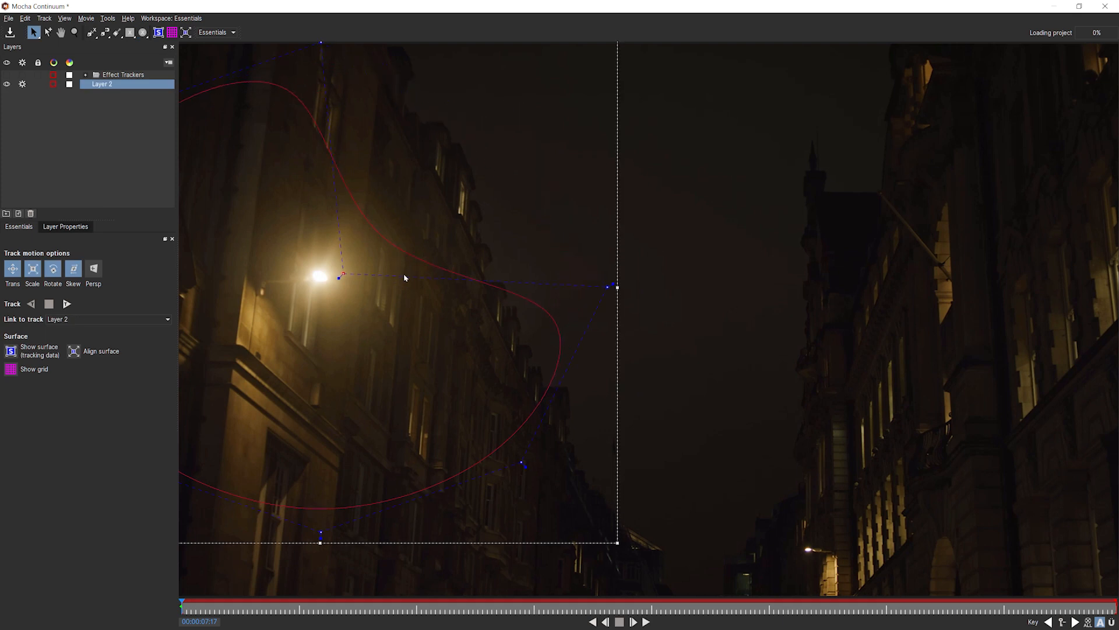
{"action": "key", "text": "ctrl+z"}
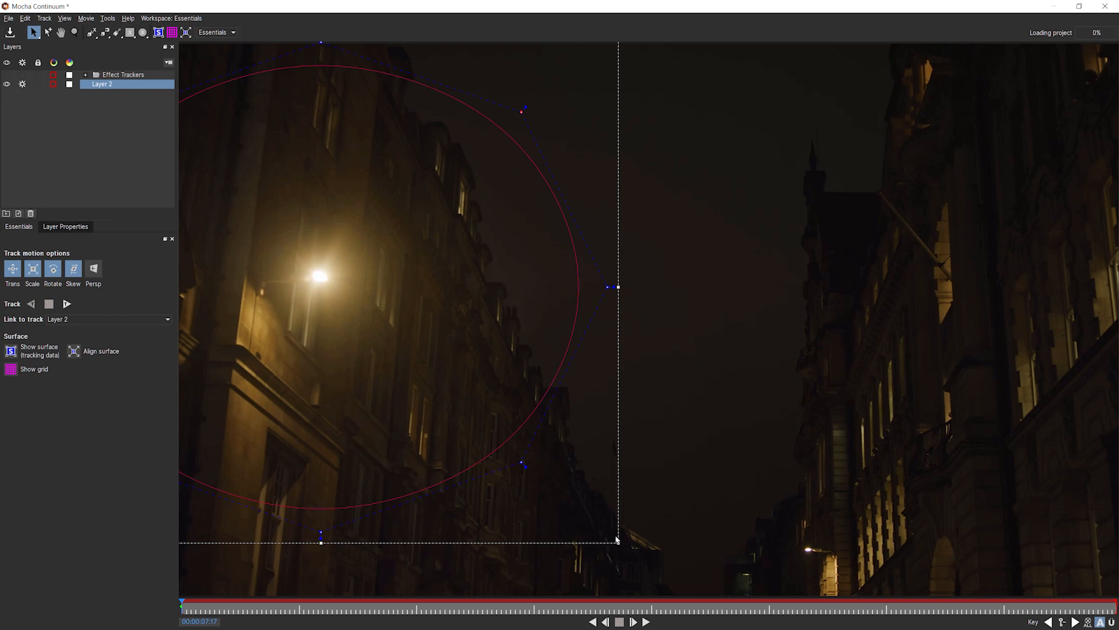
{"action": "left_click_drag", "start_coordinate": [618, 287], "coordinate": [591, 284]}
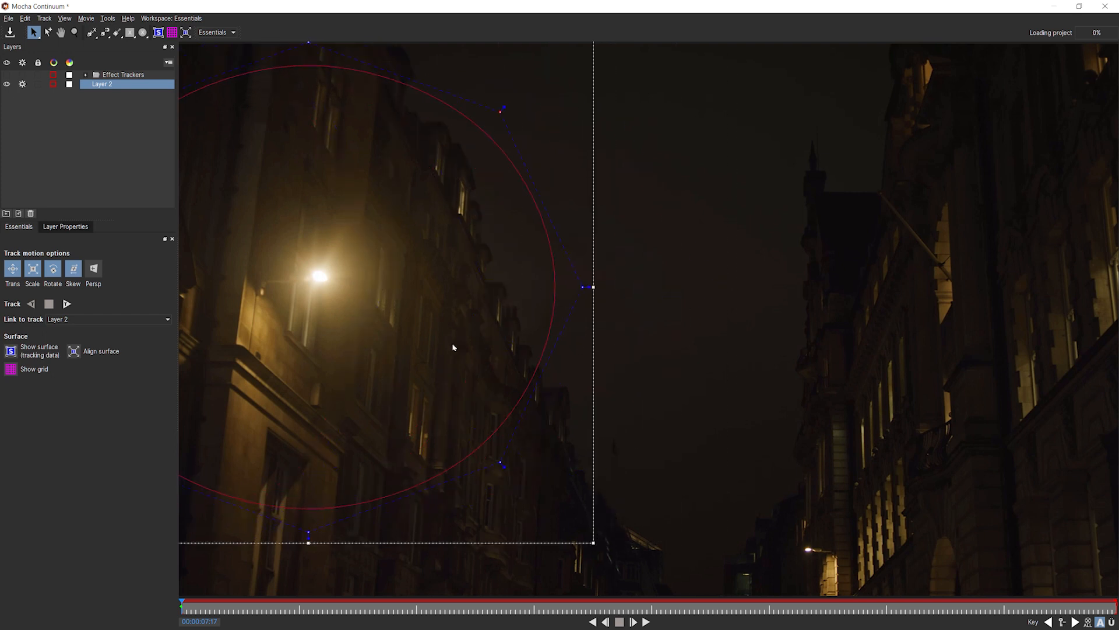
{"action": "mouse_move", "coordinate": [593, 544]}
{"action": "left_mouse_down"}
{"action": "mouse_move", "coordinate": [424, 330]}
{"action": "mouse_move", "coordinate": [659, 502]}
{"action": "mouse_move", "coordinate": [624, 564]}
{"action": "mouse_move", "coordinate": [640, 538]}
{"action": "mouse_move", "coordinate": [630, 560]}
{"action": "mouse_move", "coordinate": [594, 541]}
{"action": "left_mouse_up"}
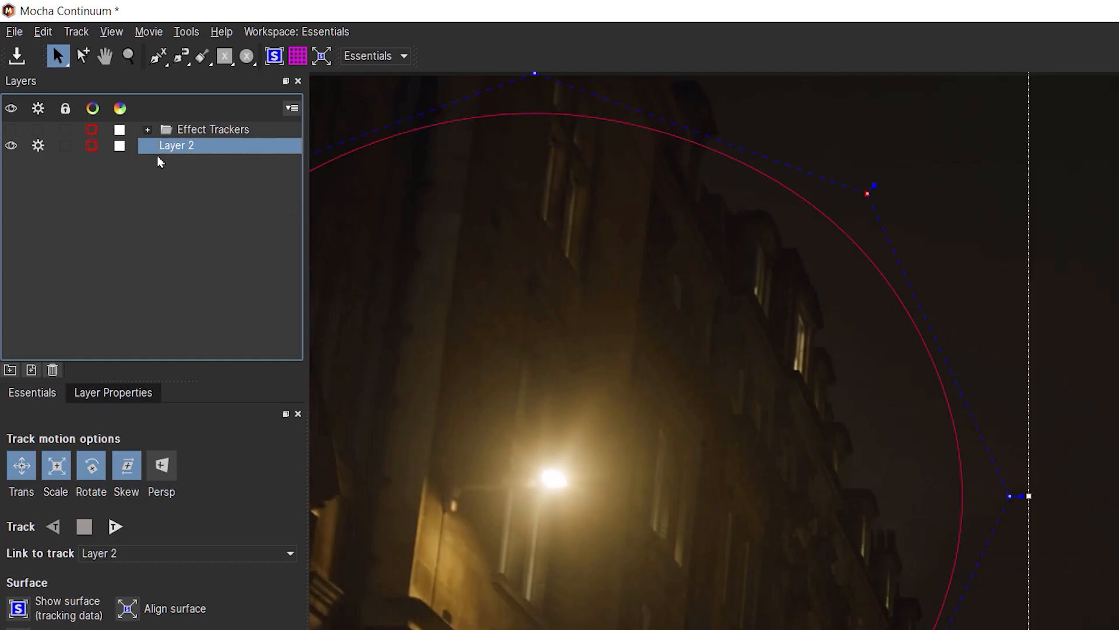
Rename the new spline layer as Circle mask.
{"action": "double_click", "coordinate": [102, 85]}
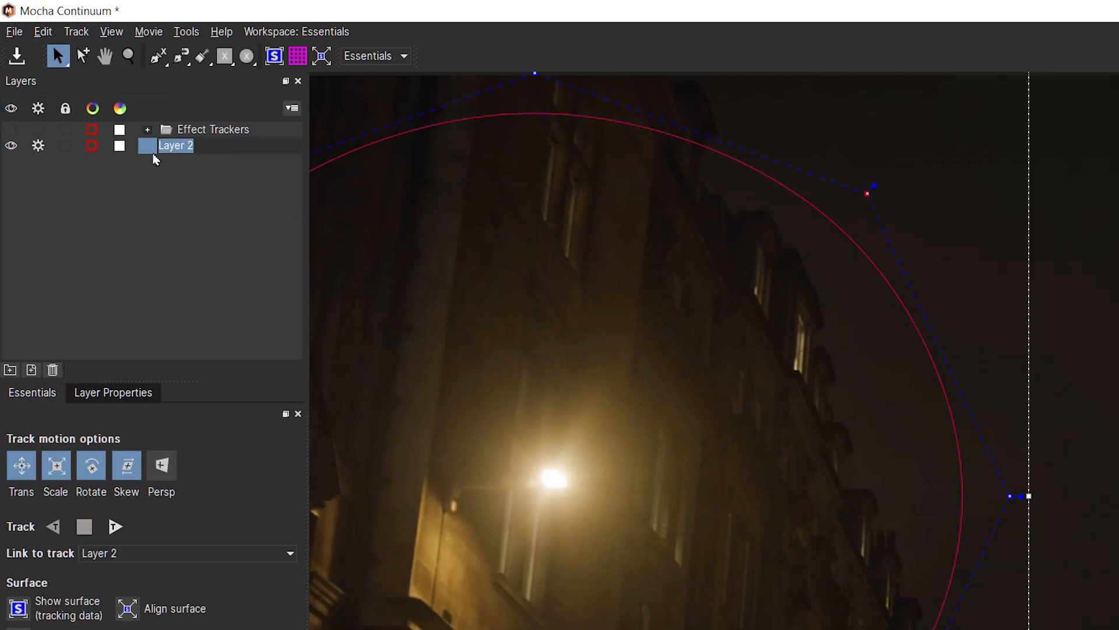
{"action": "type", "text": "Circle "}
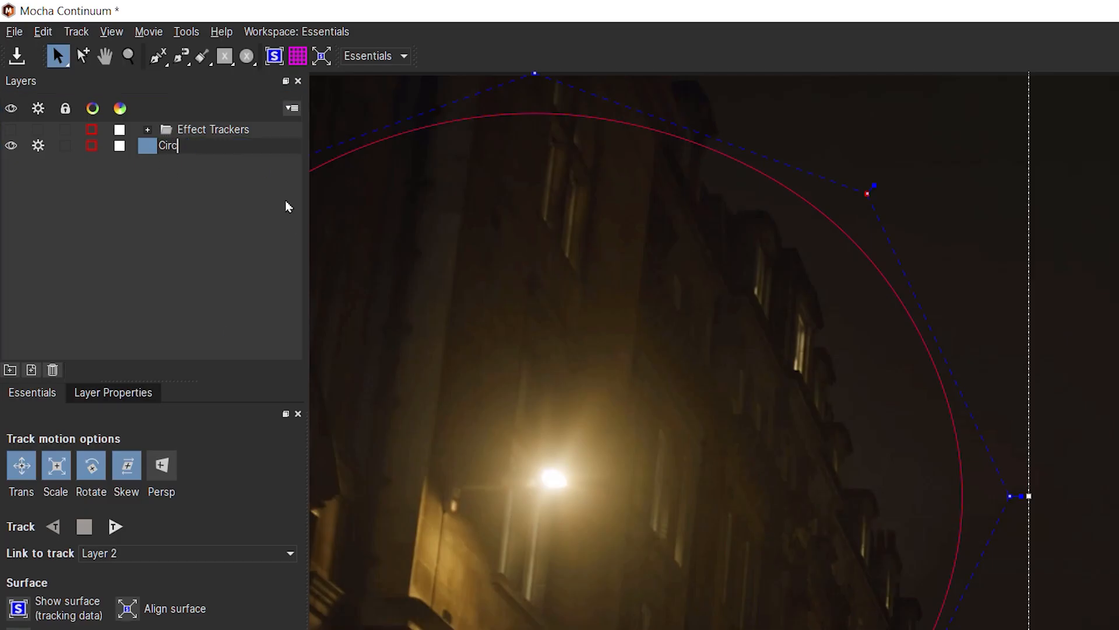
{"action": "type", "text": "mask"}
{"action": "key", "text": "Return"}
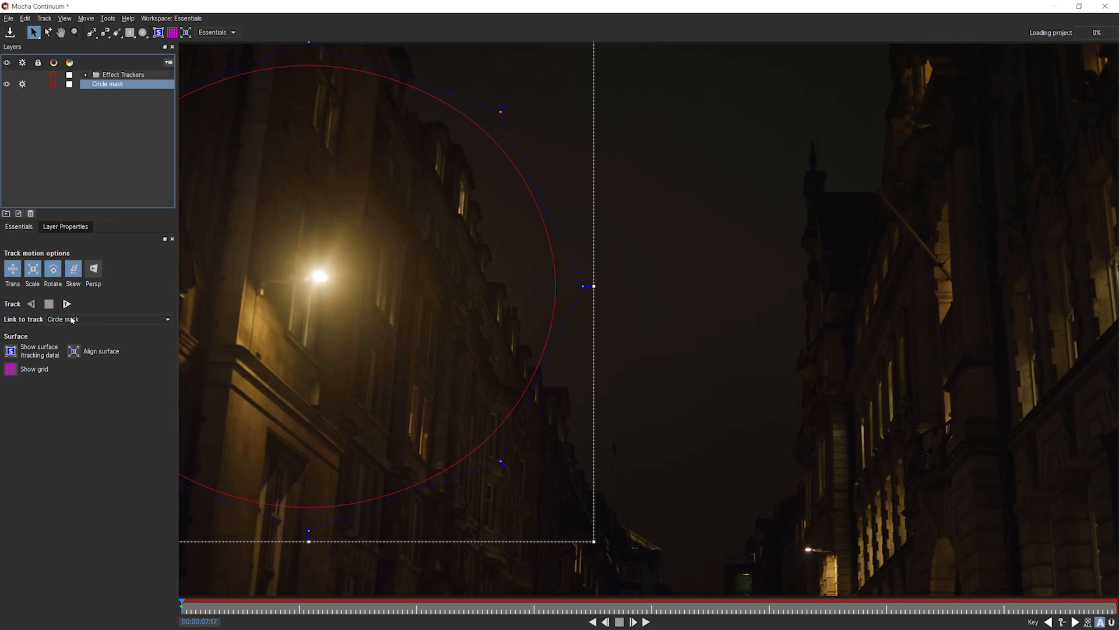
Expand the Effect Trackers group, link the Circle mask layer to the Light Source track, and play the shot to check its motion.
{"action": "left_click", "coordinate": [86, 75]}
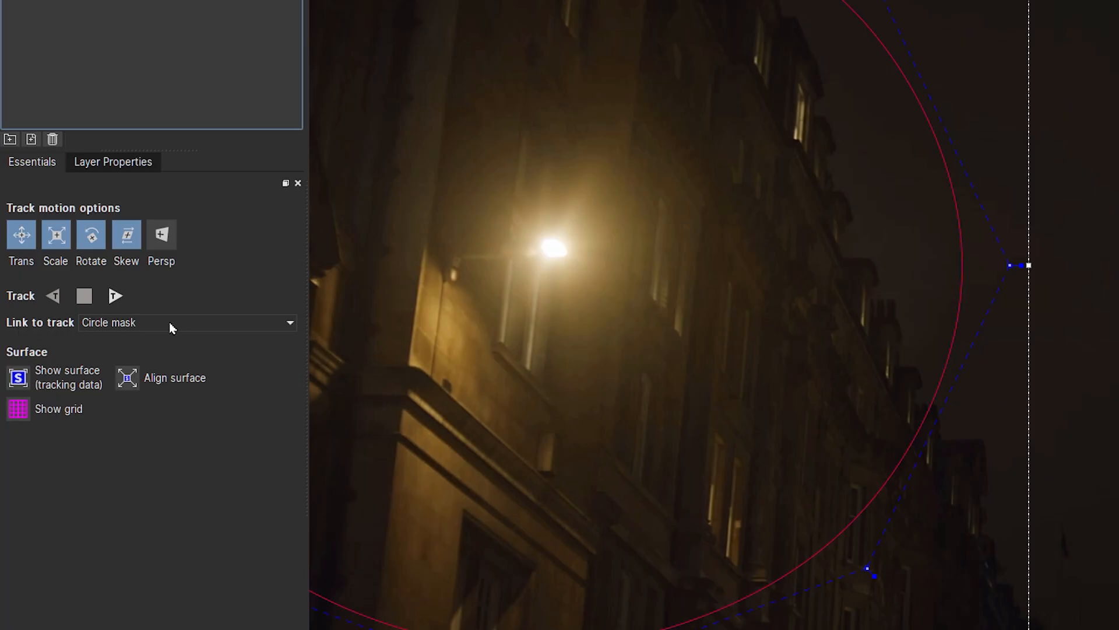
{"action": "left_click", "coordinate": [169, 323]}
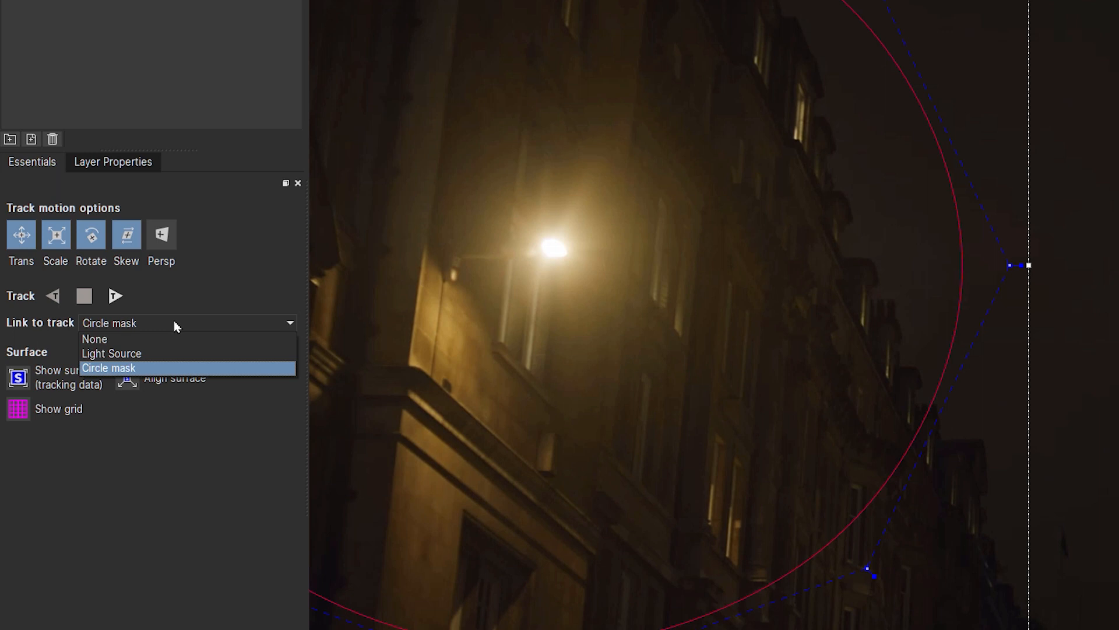
{"action": "left_click", "coordinate": [178, 356]}
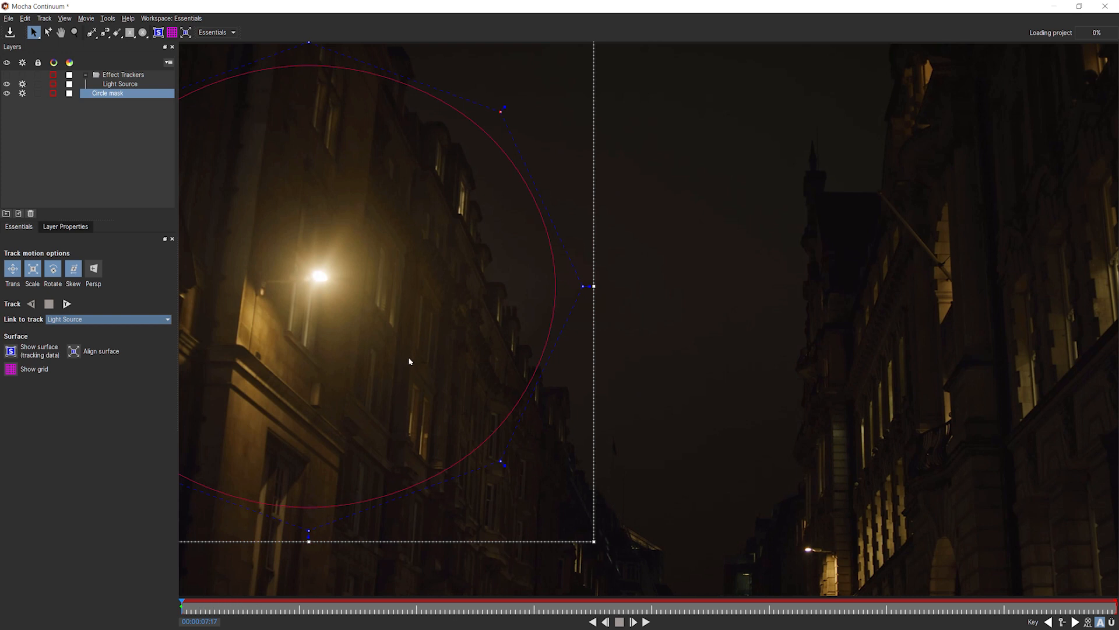
{"action": "left_click", "coordinate": [105, 322]}
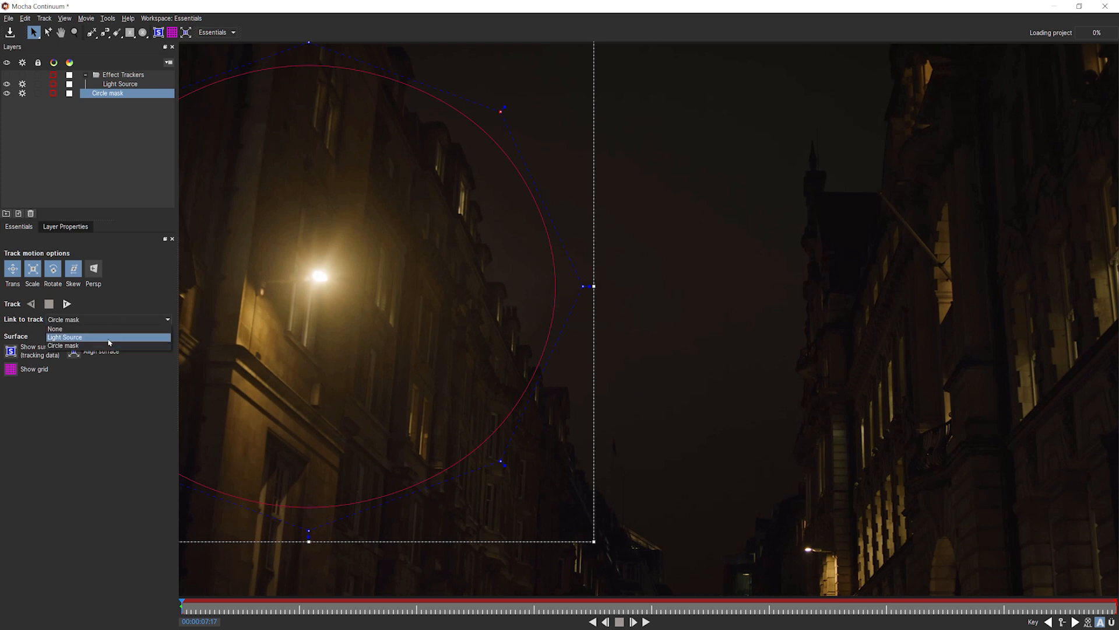
{"action": "left_click", "coordinate": [109, 337]}
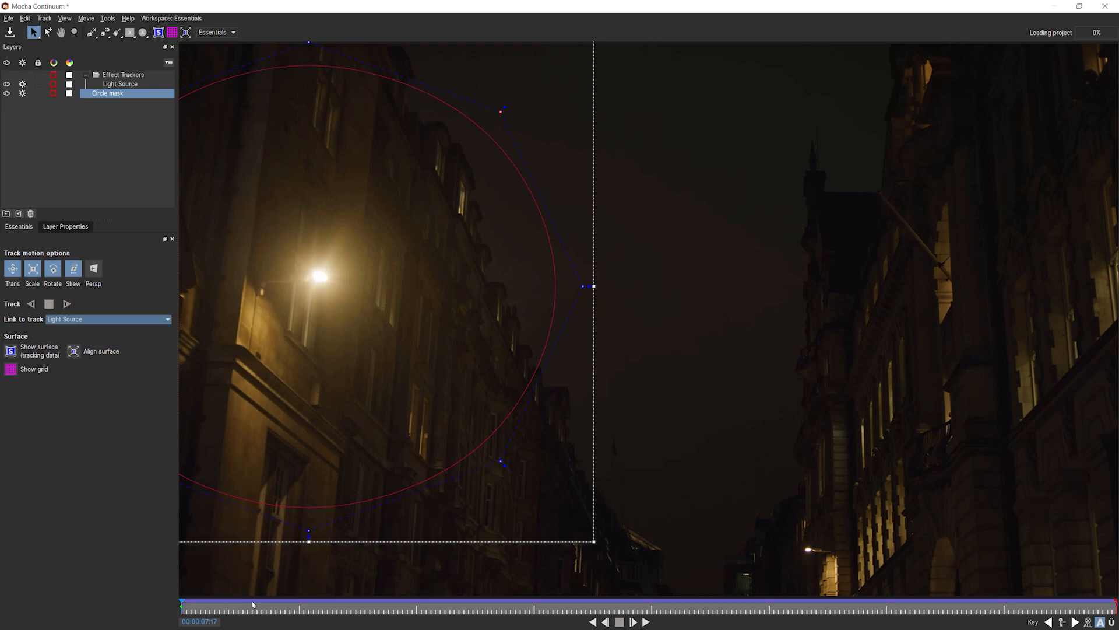
{"action": "left_click", "coordinate": [646, 621]}
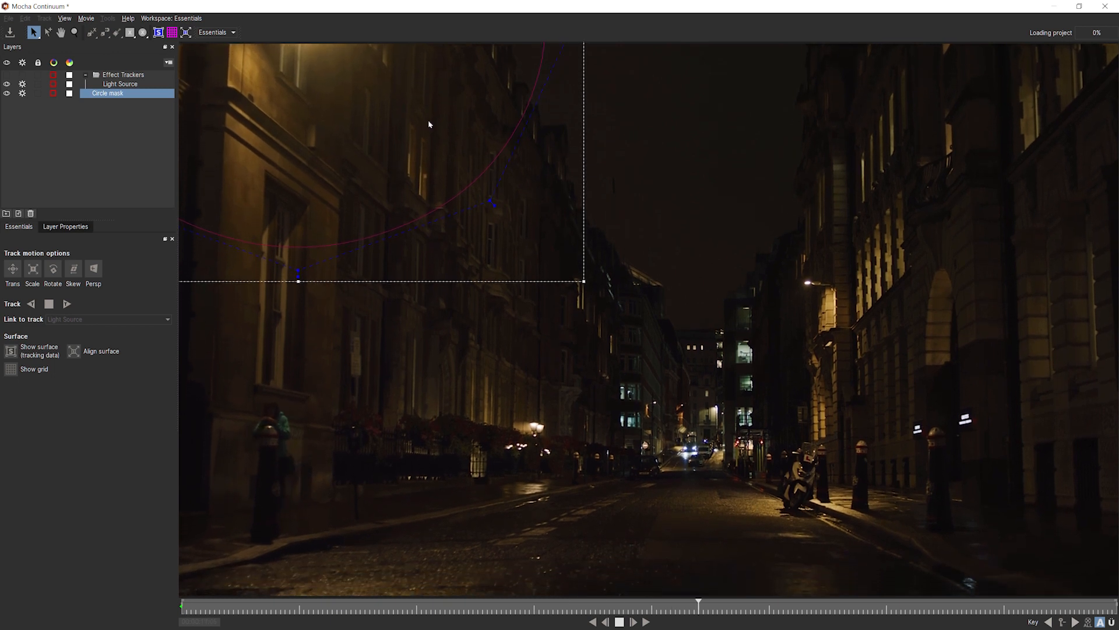
{"action": "left_click", "coordinate": [619, 621]}
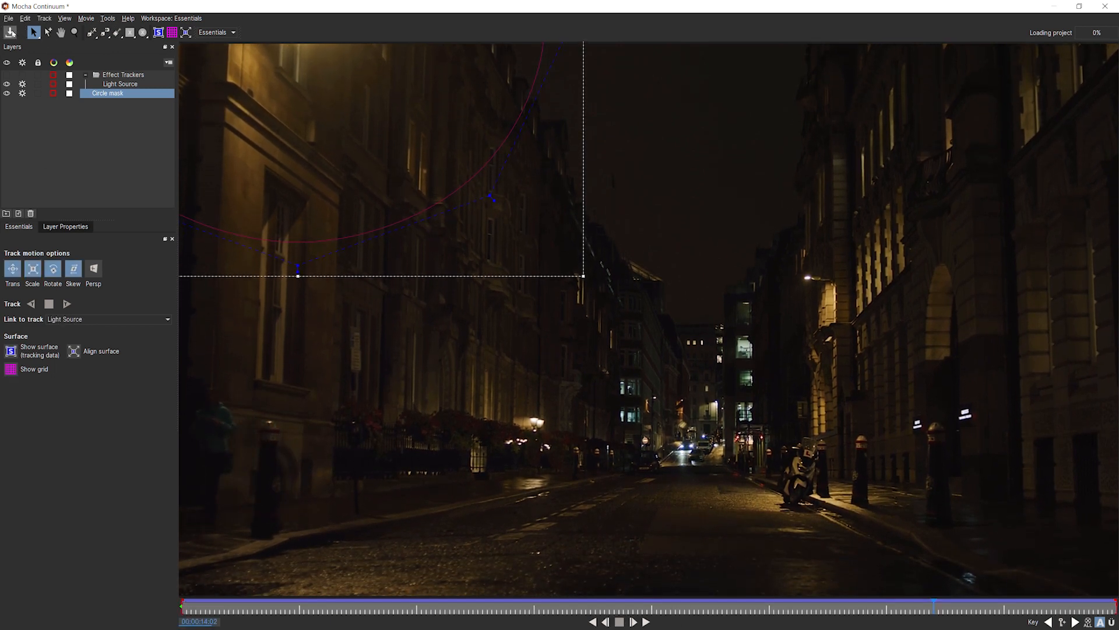
Save the Mocha project and exit back to After Effects.
{"action": "left_click", "coordinate": [10, 33]}
{"action": "left_click", "coordinate": [9, 18]}
{"action": "left_click", "coordinate": [39, 121]}
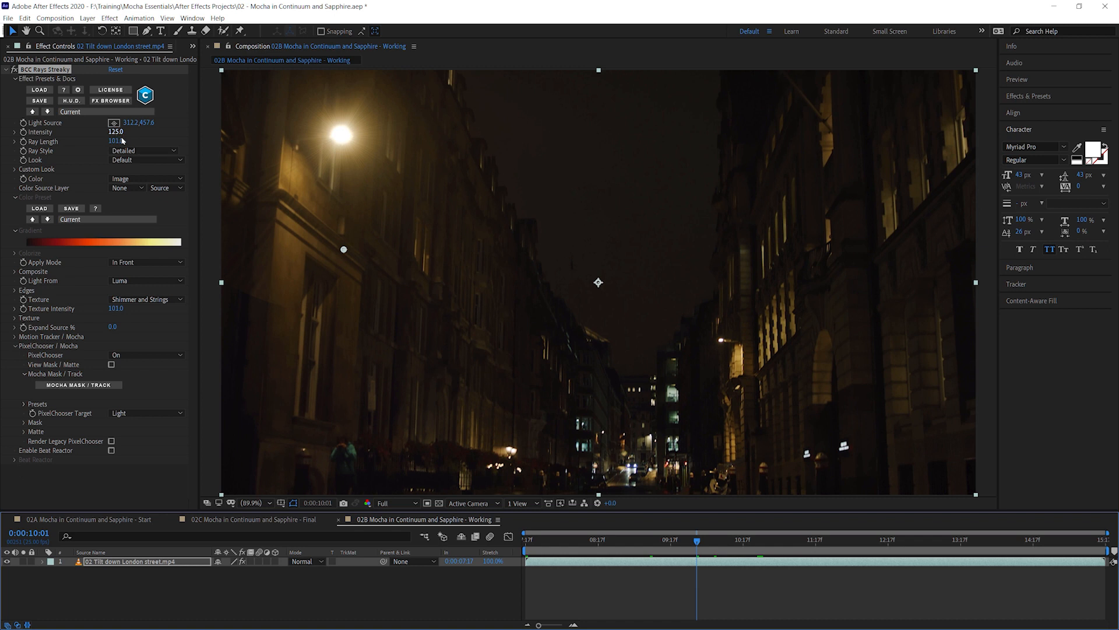
Raise the rays' Intensity to 1152 to expose the mask boundary, and undo the change.
{"action": "left_click_drag", "start_coordinate": [115, 132], "coordinate": [704, 155]}
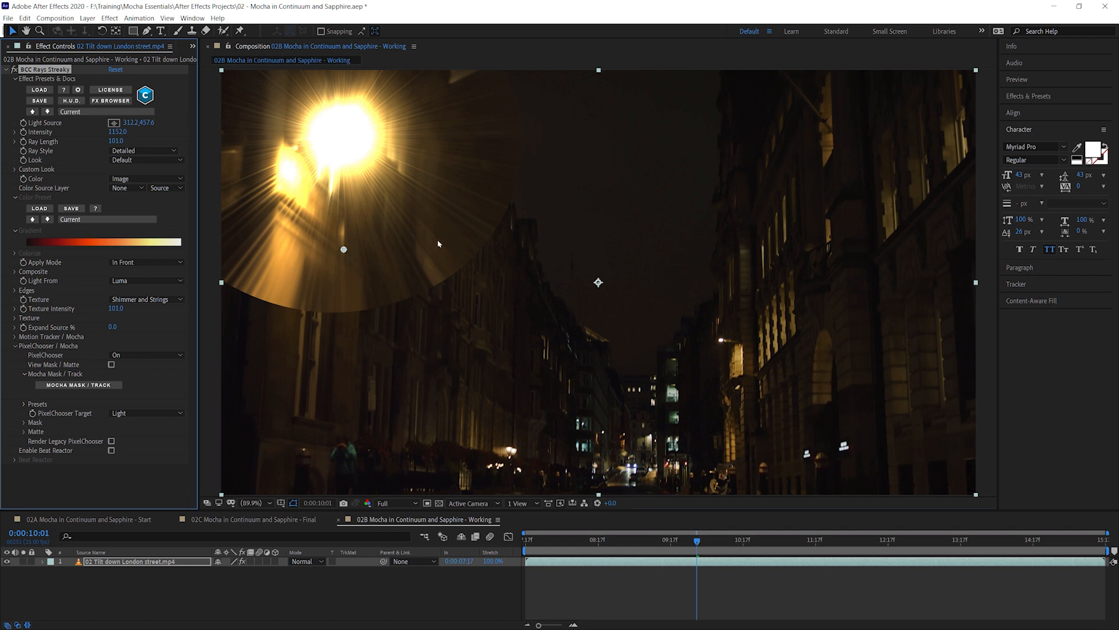
{"action": "key", "text": "ctrl+z"}
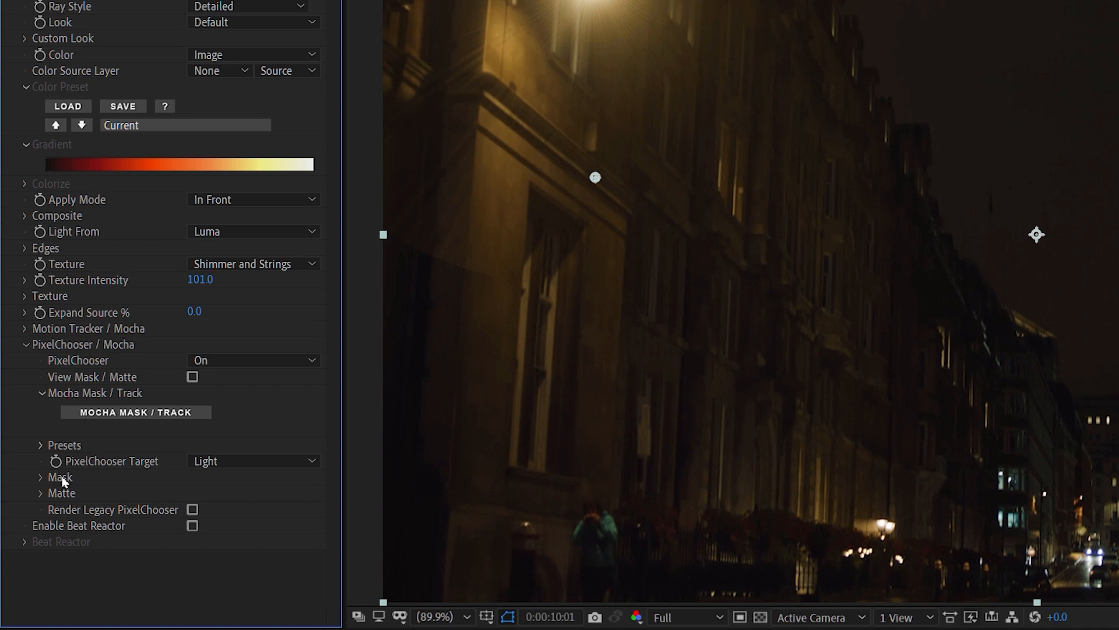
Expand PixelChooser's Mask settings, set the Mocha spline mask's Feather to 46, and play the shot.
{"action": "left_click", "coordinate": [41, 477]}
{"action": "scroll", "coordinate": [47, 484], "scroll_direction": "down", "scroll_amount": 4}
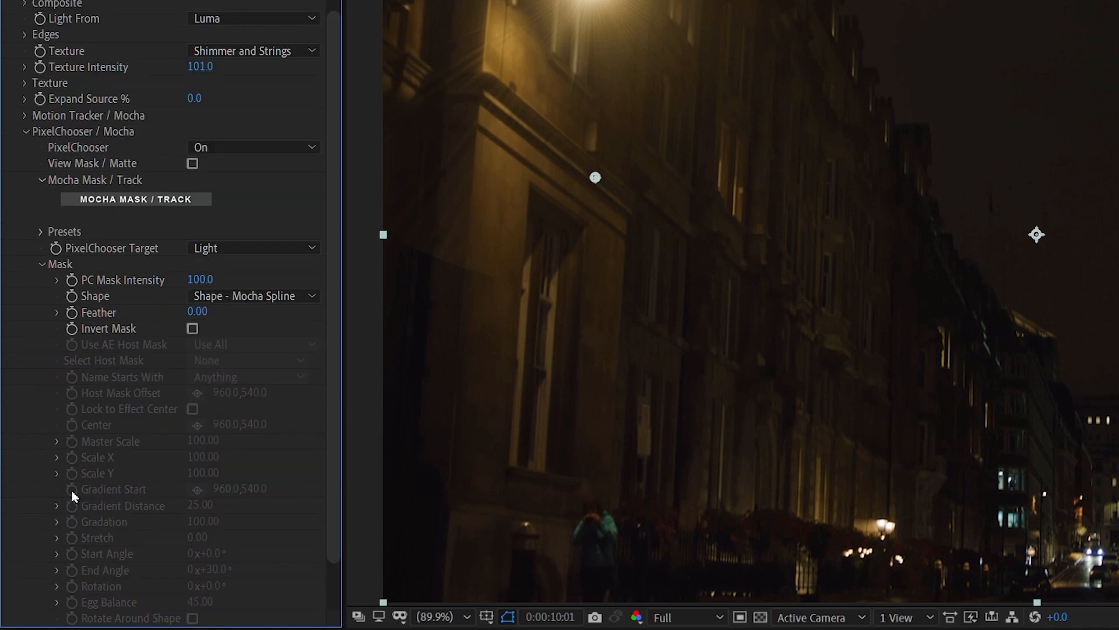
{"action": "left_click_drag", "start_coordinate": [200, 313], "coordinate": [244, 315]}
{"action": "key", "text": "space"}
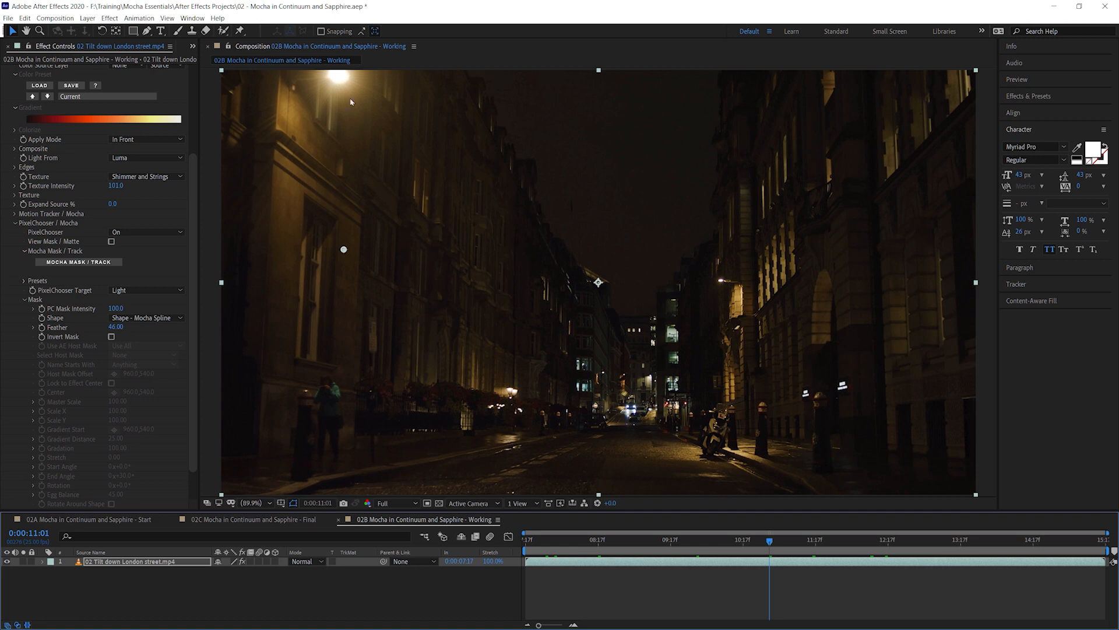
Set PixelChooser to Off to compare the unmasked rays, and restore it to On.
{"action": "left_click", "coordinate": [150, 232]}
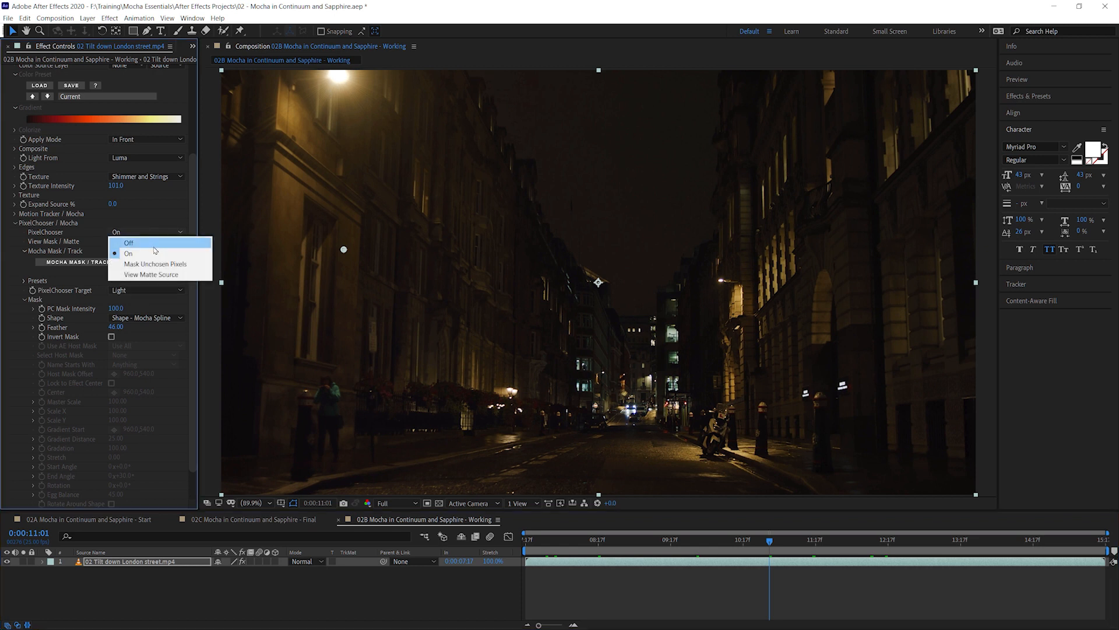
{"action": "left_click", "coordinate": [154, 246]}
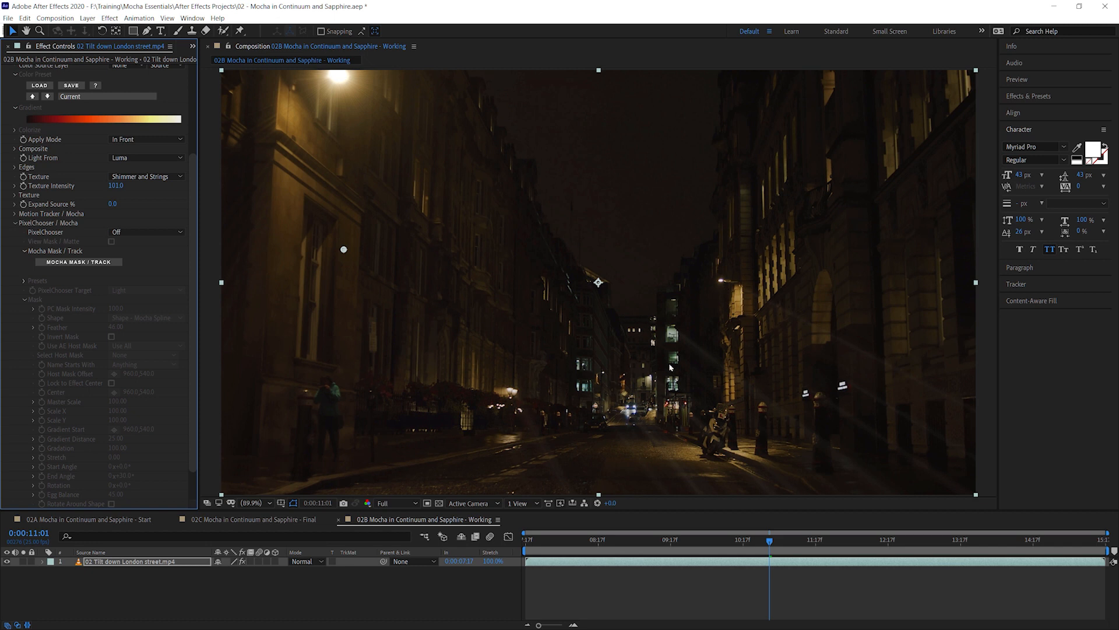
{"action": "left_click", "coordinate": [553, 428]}
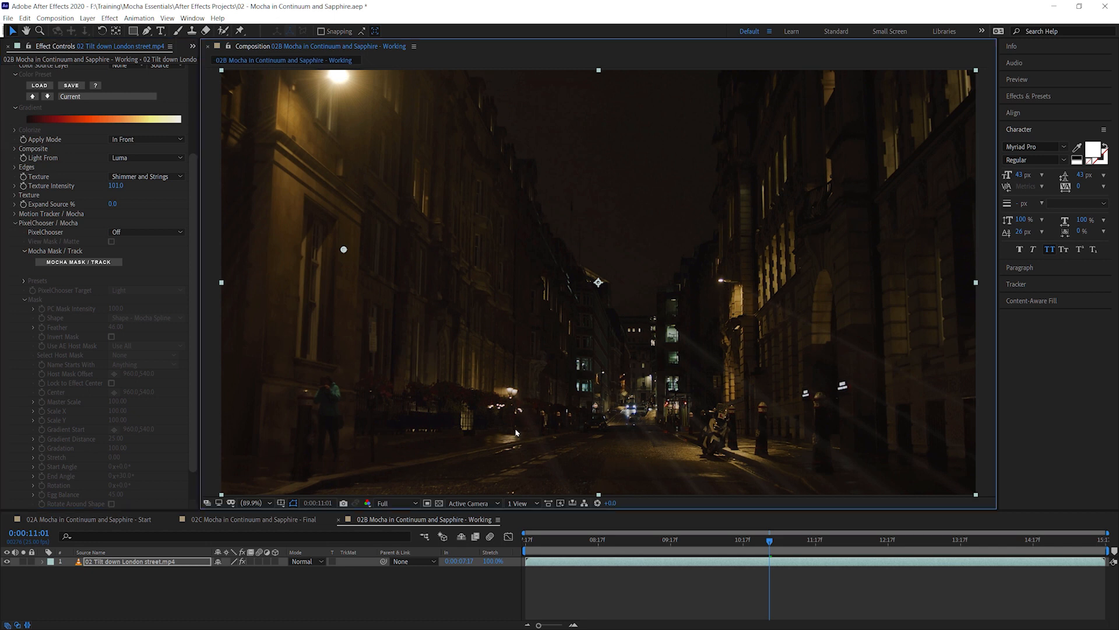
{"action": "left_click", "coordinate": [140, 232]}
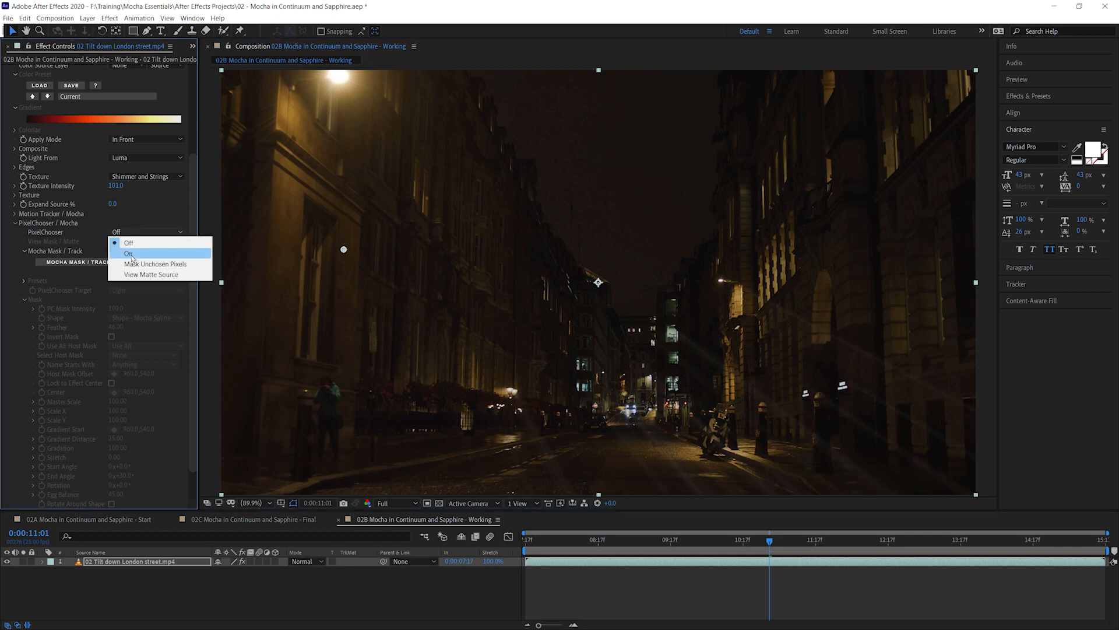
{"action": "left_click", "coordinate": [140, 250]}
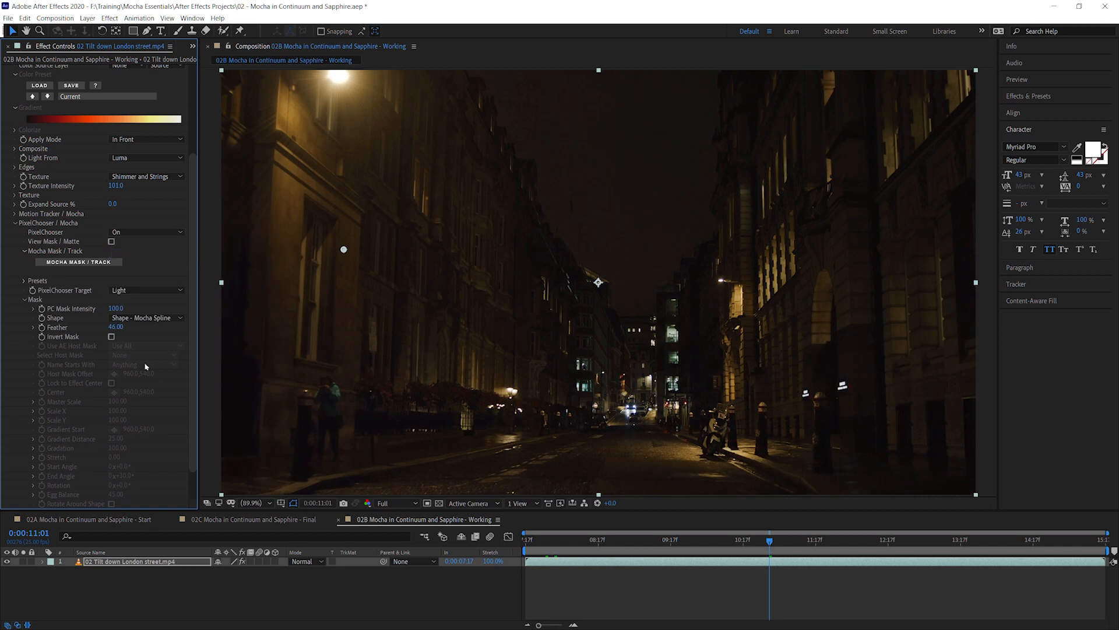
Collapse the PixelChooser / Mocha settings and the whole BCC Rays Streaky effect, and return to the start of the shot.
{"action": "left_click", "coordinate": [15, 222]}
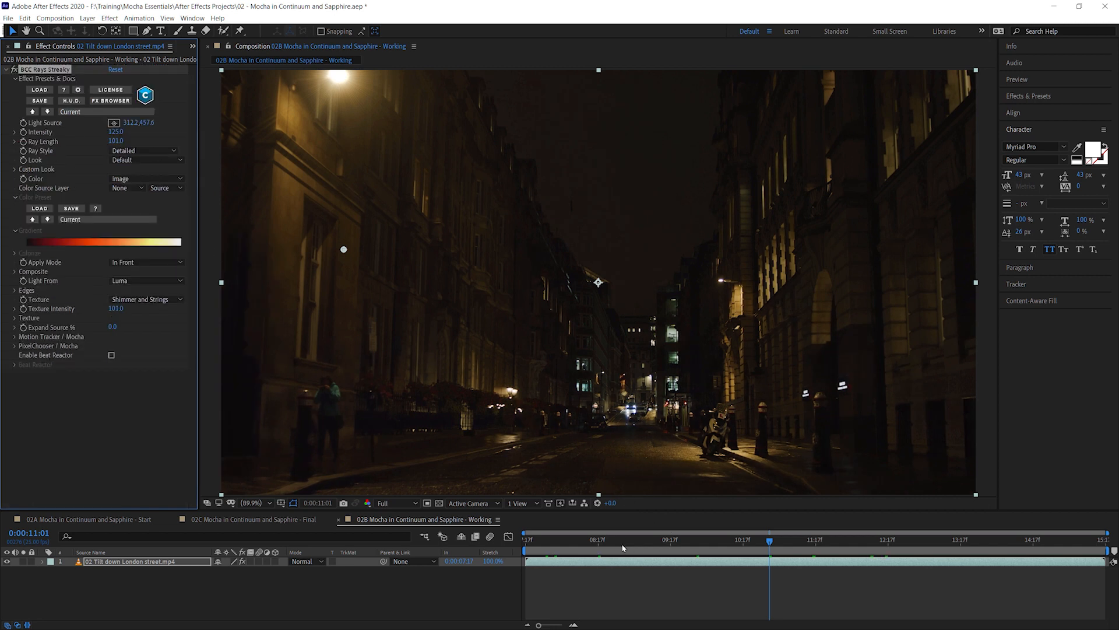
{"action": "left_click_drag", "start_coordinate": [769, 539], "coordinate": [934, 532]}
{"action": "key", "text": "Home"}
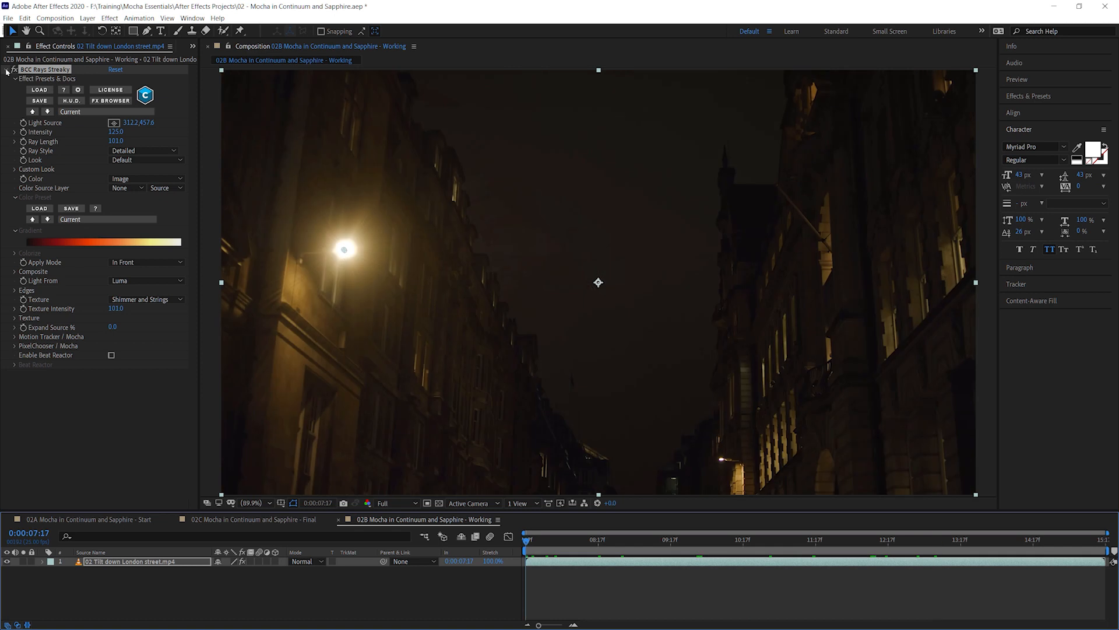
{"action": "left_click", "coordinate": [5, 71]}
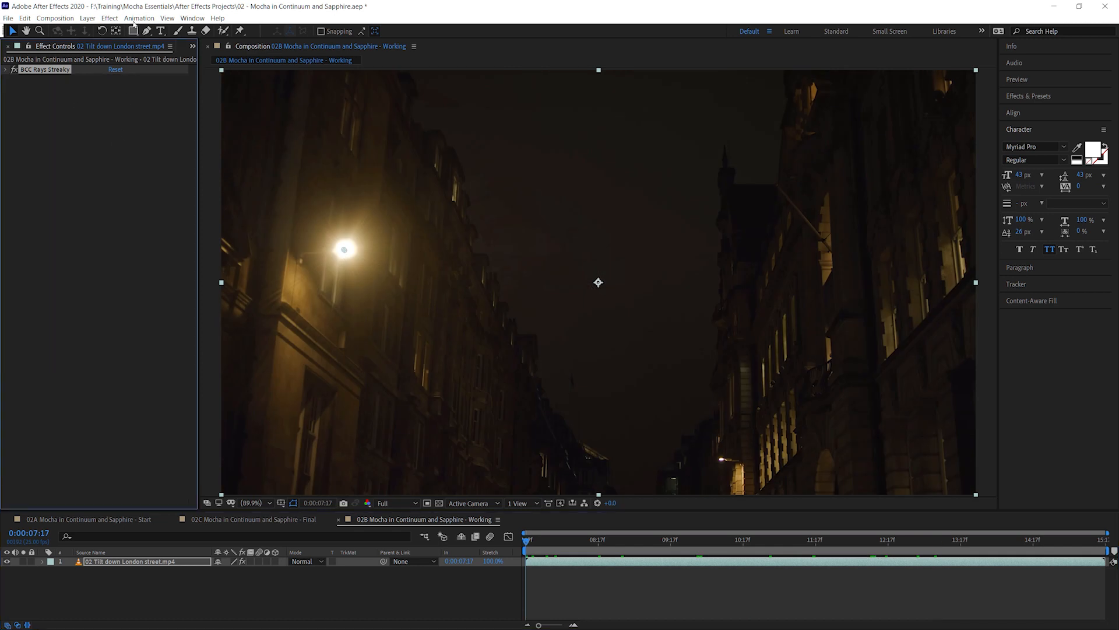
Add the Sapphire Lighting effect S_LensFlare to the London street footage.
{"action": "left_click", "coordinate": [109, 18]}
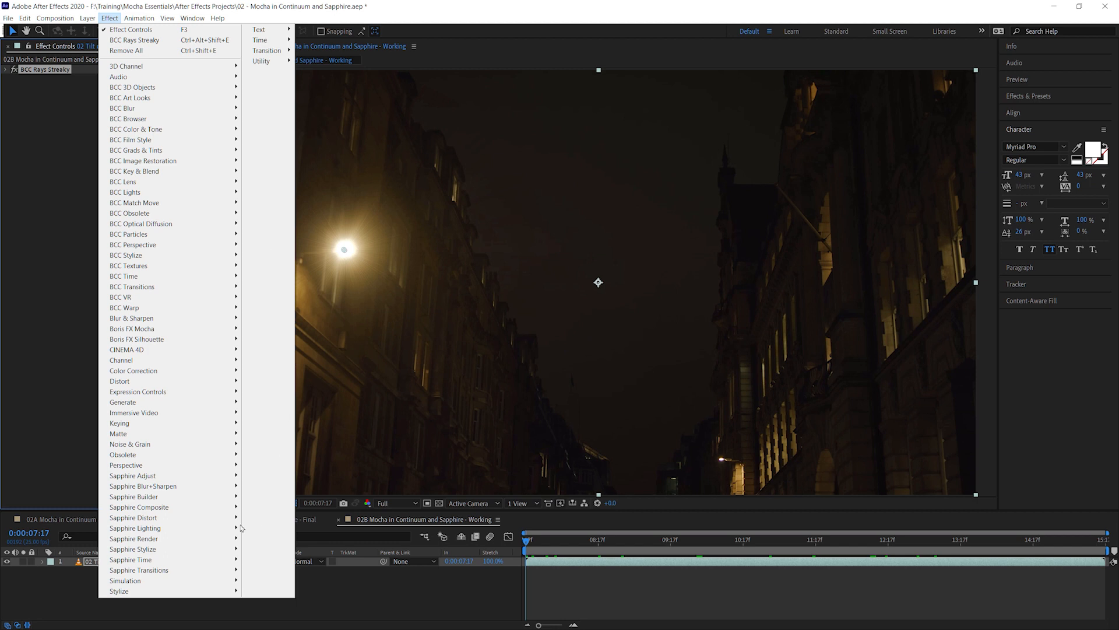
{"action": "mouse_move", "coordinate": [242, 529]}
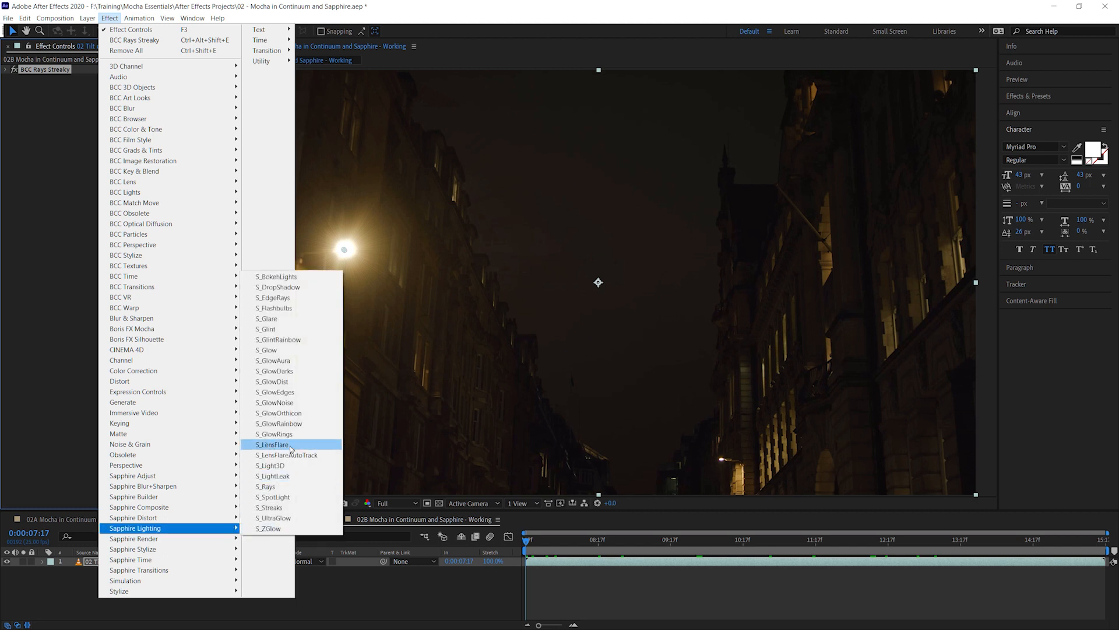
{"action": "left_click", "coordinate": [307, 446]}
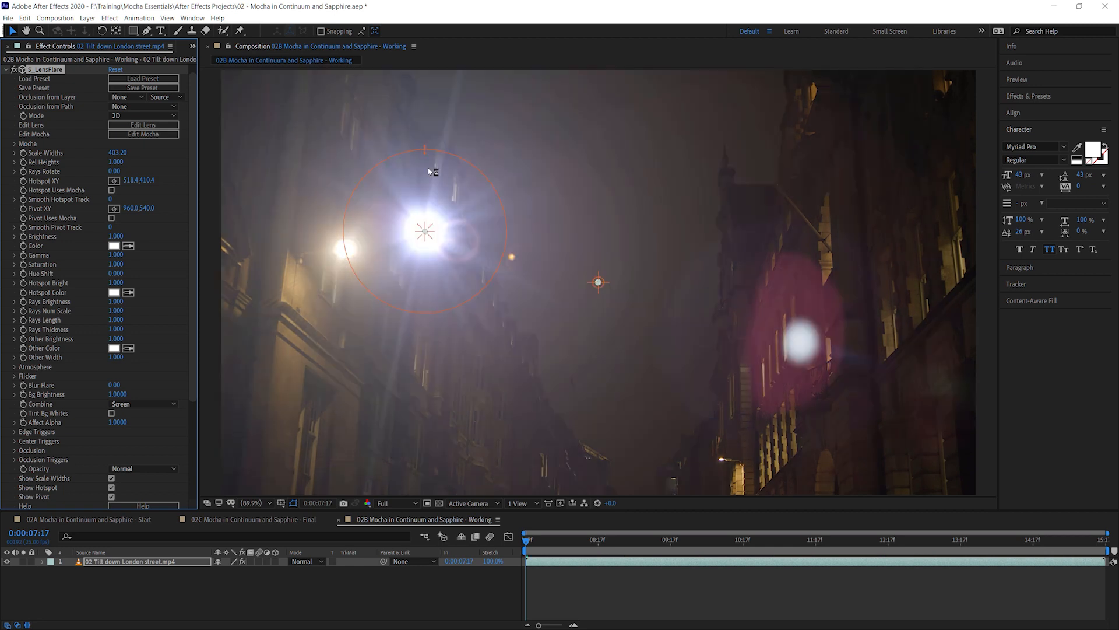
Preview several lens flare presets from the Sapphire preset browser, and load Canon Sumire 85mm.
{"action": "left_click", "coordinate": [153, 80]}
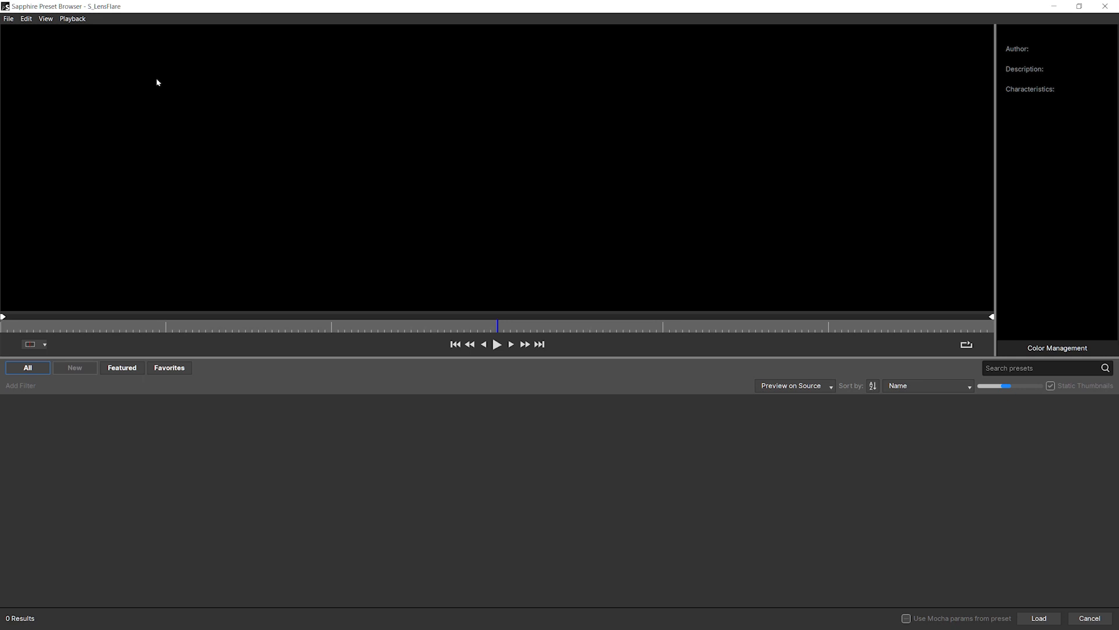
{"action": "left_click", "coordinate": [244, 439]}
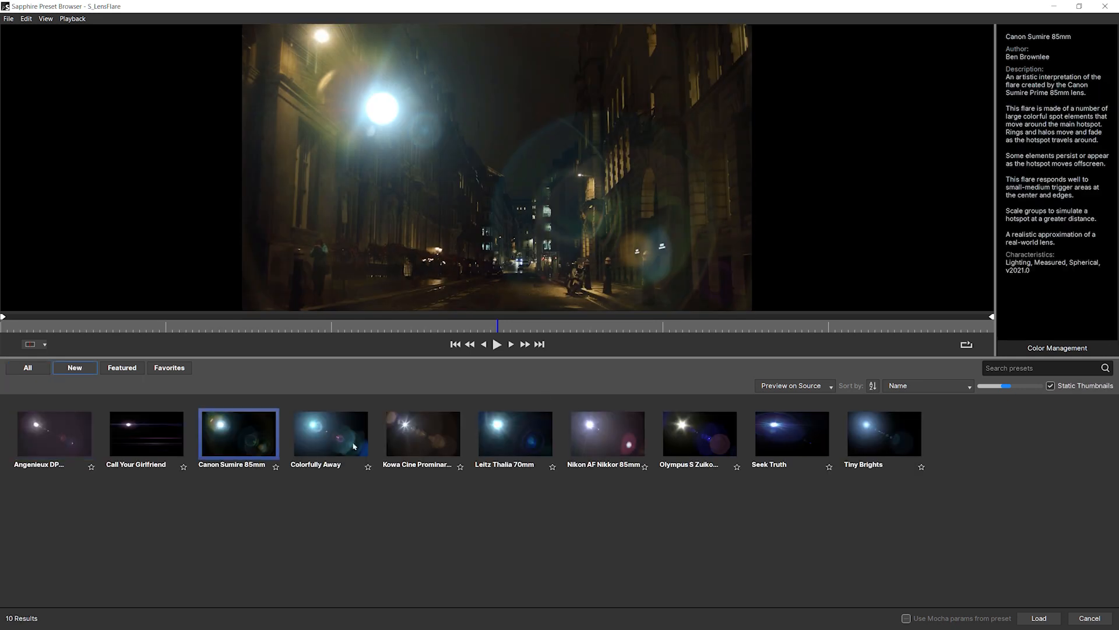
{"action": "left_click", "coordinate": [350, 438]}
{"action": "left_click", "coordinate": [434, 439]}
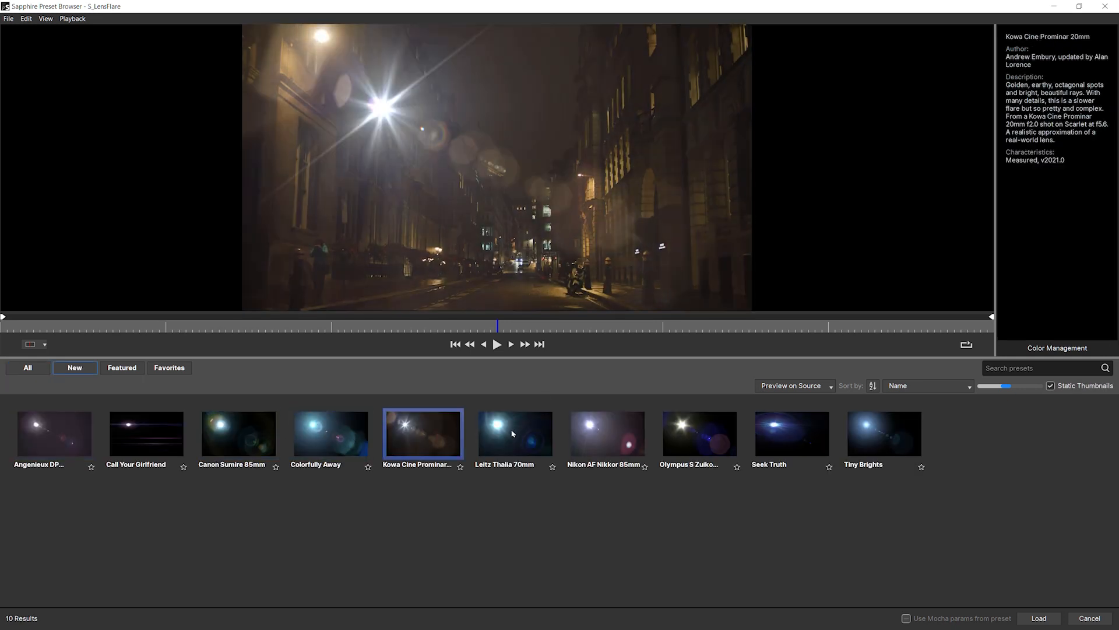
{"action": "left_click", "coordinate": [513, 433]}
{"action": "left_click", "coordinate": [414, 436]}
{"action": "left_click", "coordinate": [327, 438]}
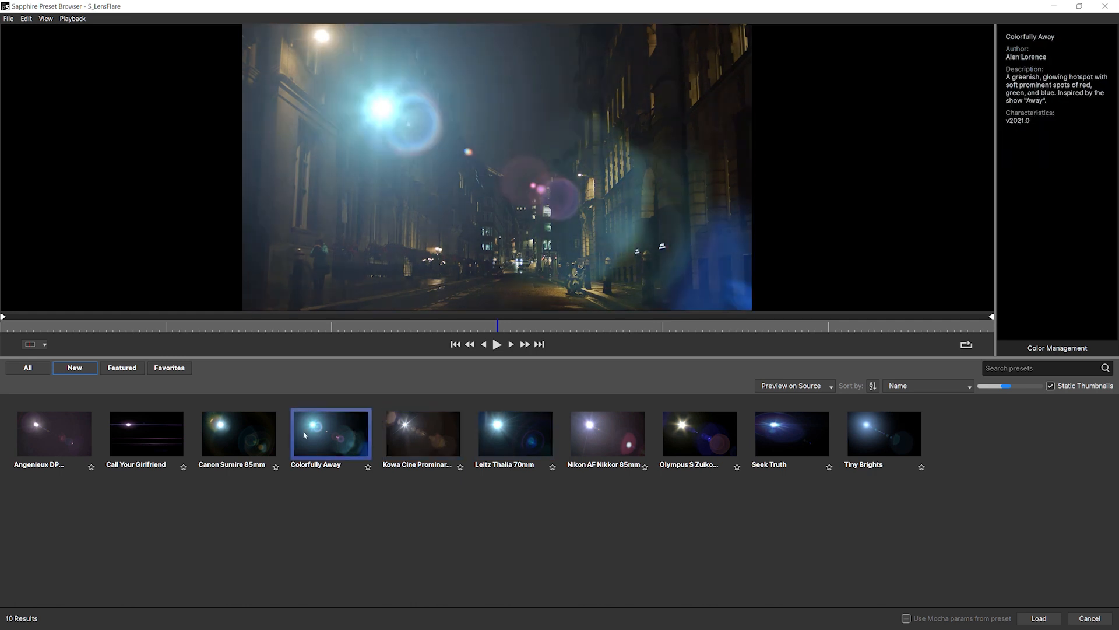
{"action": "left_click", "coordinate": [231, 443]}
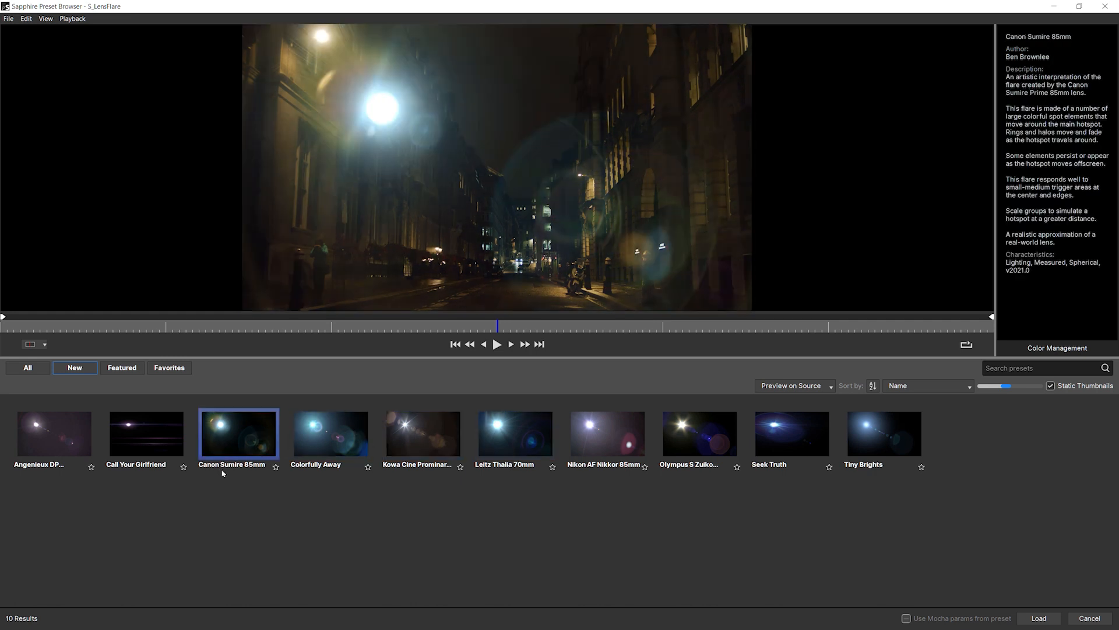
{"action": "left_click", "coordinate": [1039, 618]}
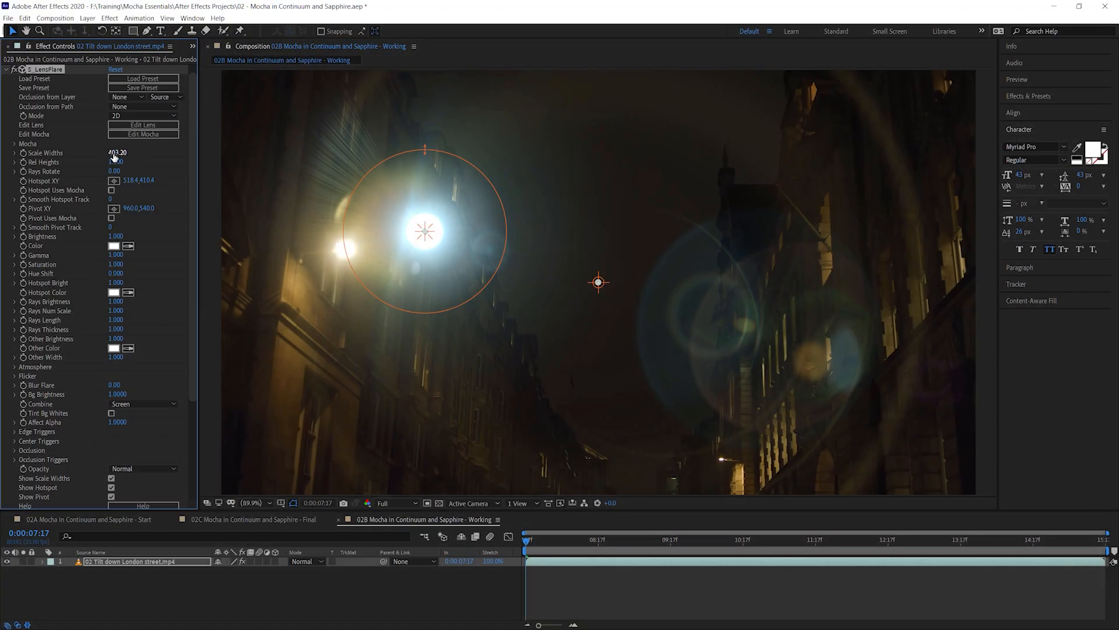
Move the flare's hotspot onto the street lamp at about 319, 457 and reduce Scale Widths to 183.20.
{"action": "left_click_drag", "start_coordinate": [115, 156], "coordinate": [108, 153]}
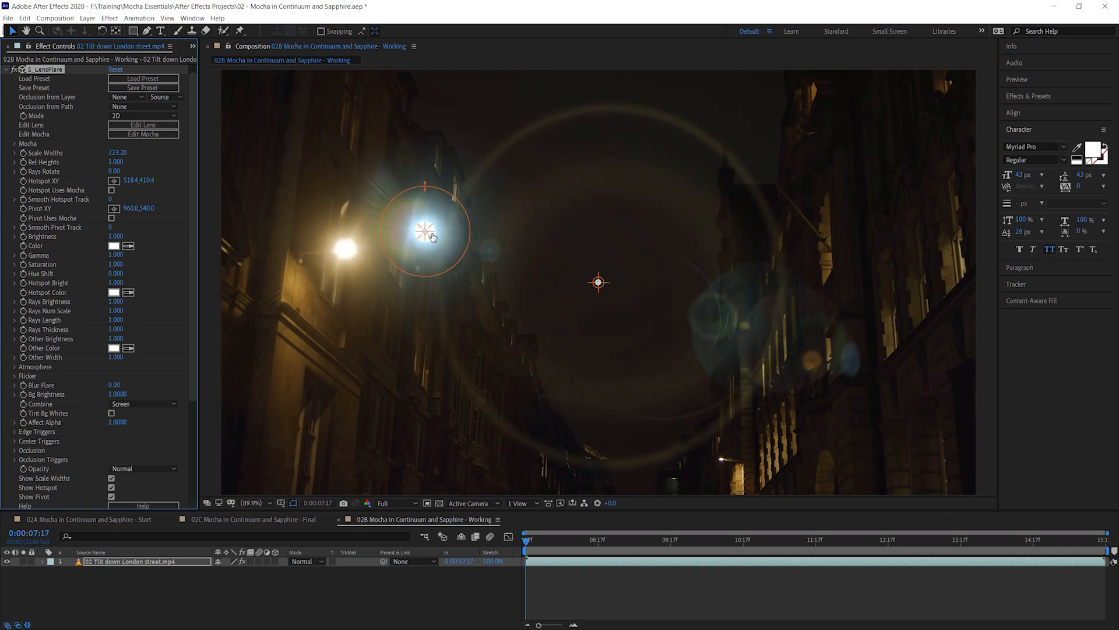
{"action": "left_click_drag", "start_coordinate": [432, 236], "coordinate": [347, 253]}
{"action": "left_click", "coordinate": [107, 161]}
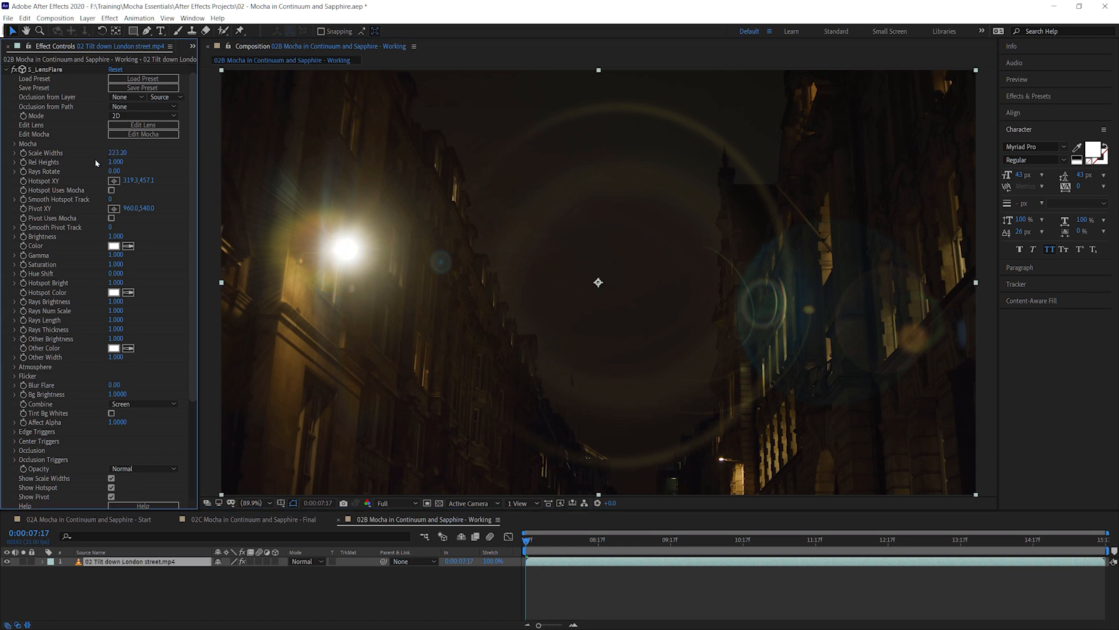
{"action": "left_click_drag", "start_coordinate": [117, 152], "coordinate": [97, 161]}
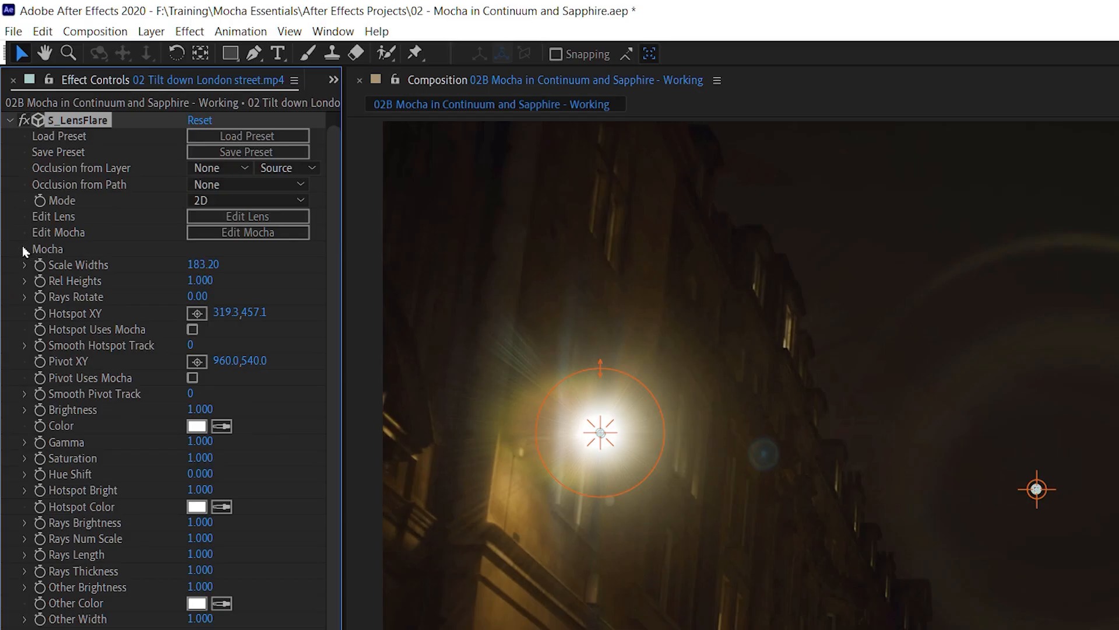
Look through S_LensFlare's Mocha settings, collapse them, and open the effect in the Mocha editor.
{"action": "left_click", "coordinate": [25, 248]}
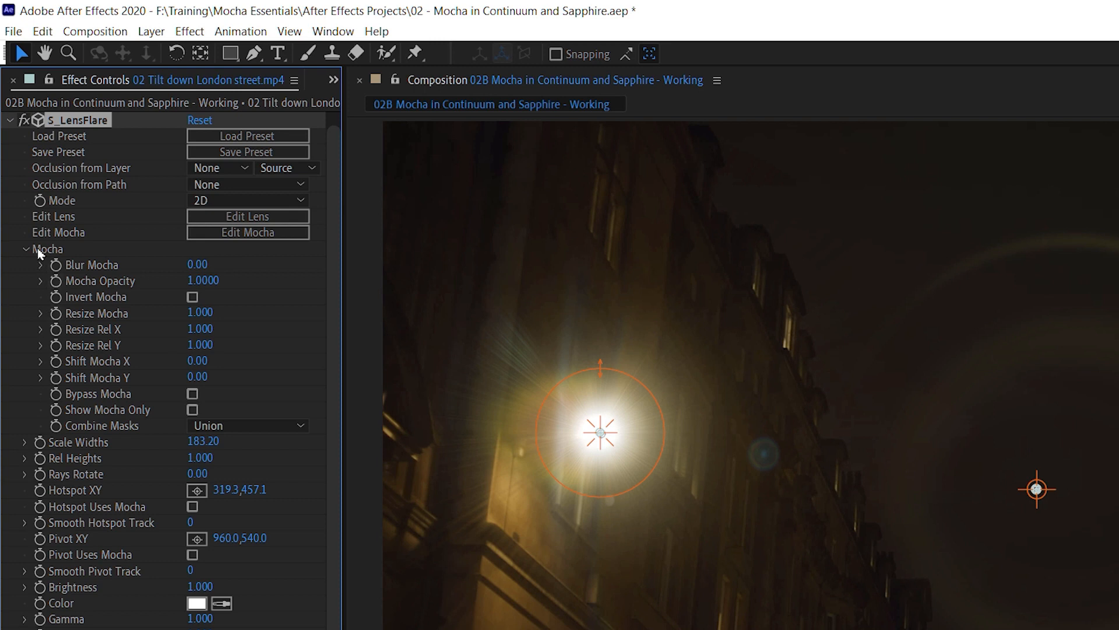
{"action": "left_click", "coordinate": [26, 250]}
{"action": "left_click", "coordinate": [274, 234]}
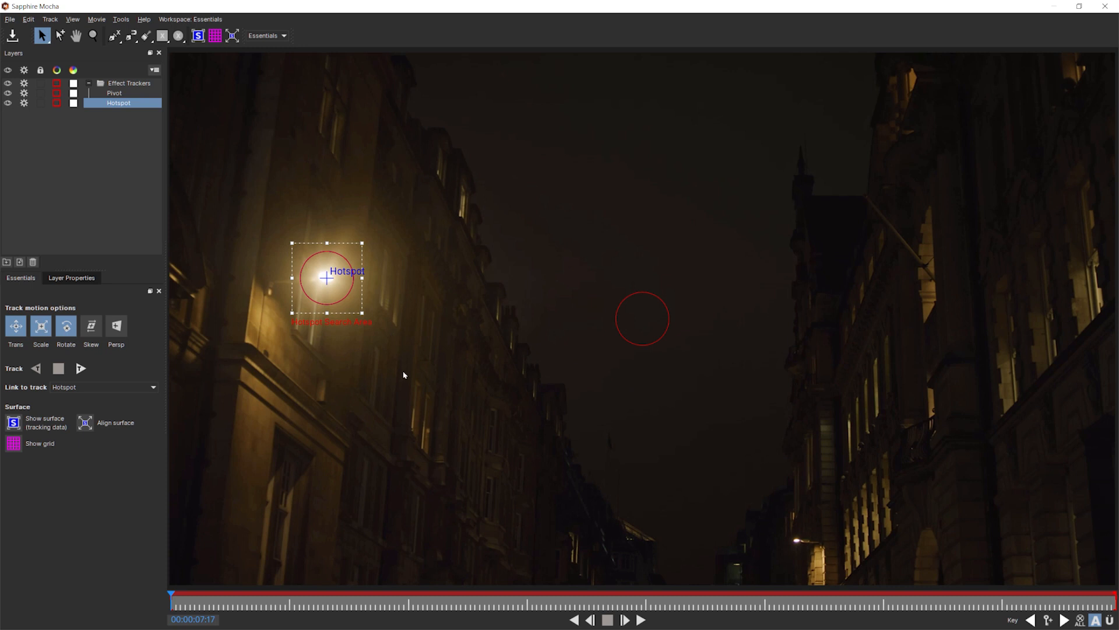
Compare the Pivot and Hotspot effect trackers, turn off tracking for Pivot, and select Hotspot.
{"action": "left_click", "coordinate": [121, 94]}
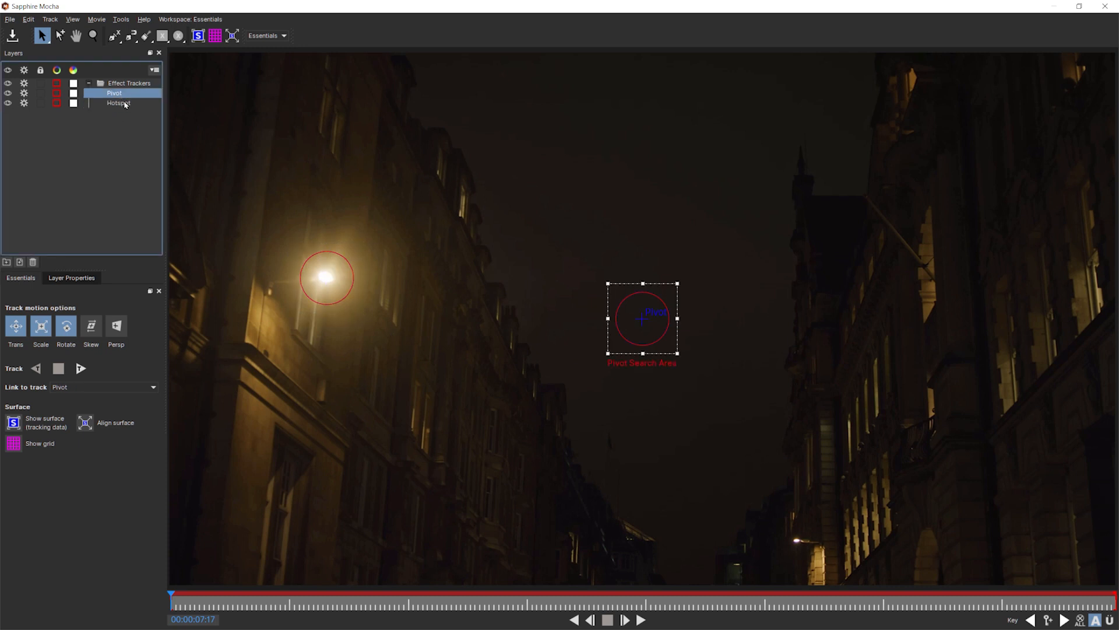
{"action": "left_click", "coordinate": [126, 106]}
{"action": "left_click", "coordinate": [124, 94]}
{"action": "left_click", "coordinate": [126, 105]}
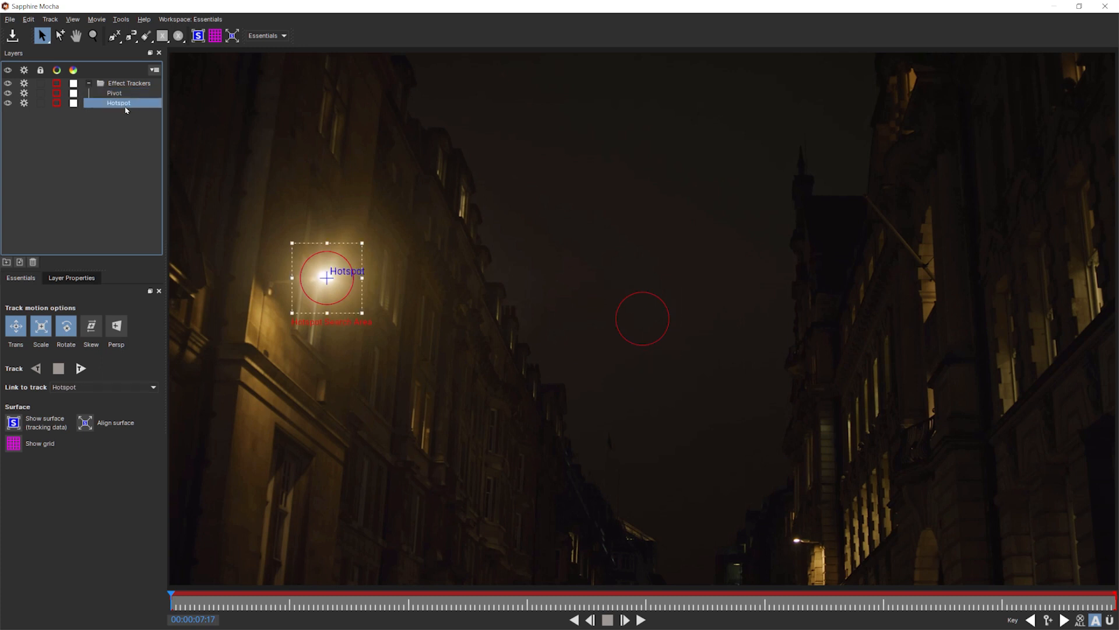
{"action": "left_click", "coordinate": [131, 93]}
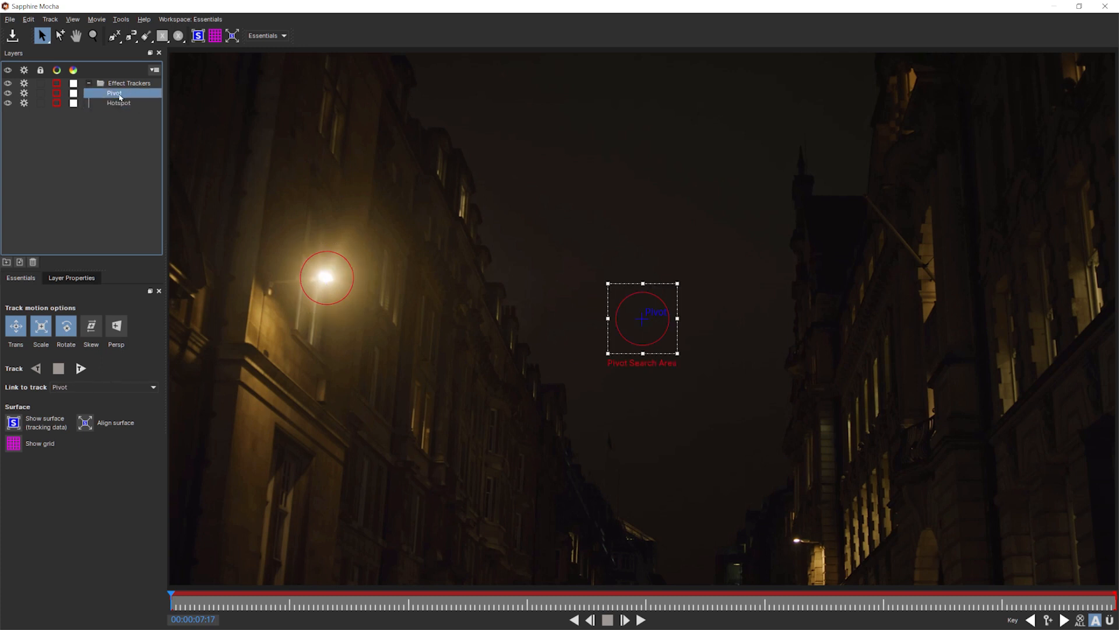
{"action": "left_click", "coordinate": [25, 95]}
{"action": "left_click", "coordinate": [122, 105]}
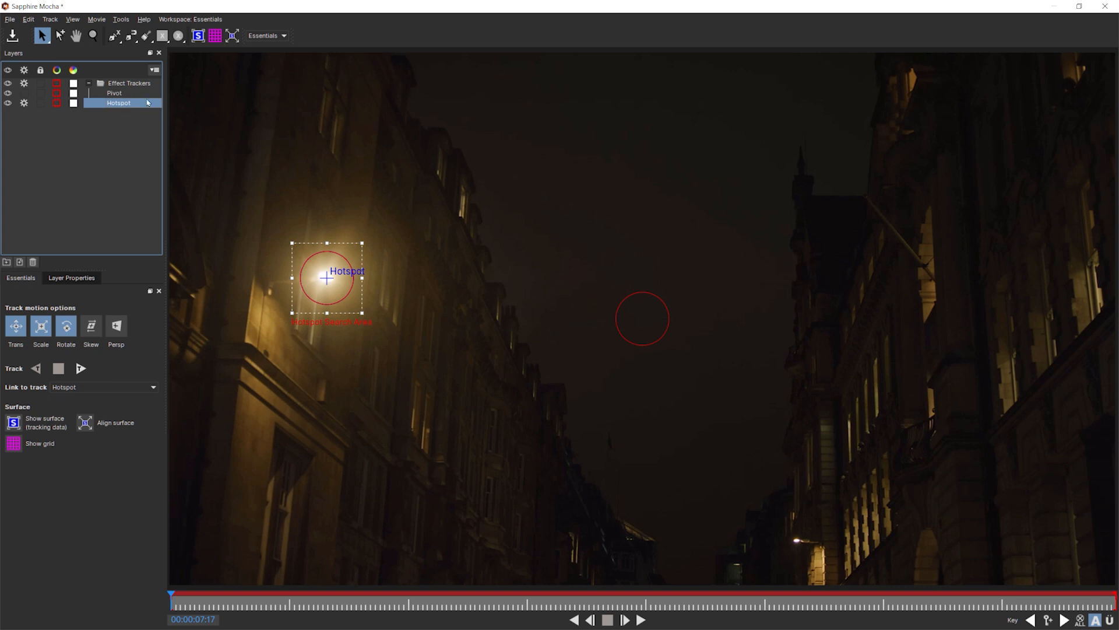
Enlarge and move the Hotspot search area onto the ledge below the lamp, and track it forward with translation only.
{"action": "left_click_drag", "start_coordinate": [363, 285], "coordinate": [313, 454]}
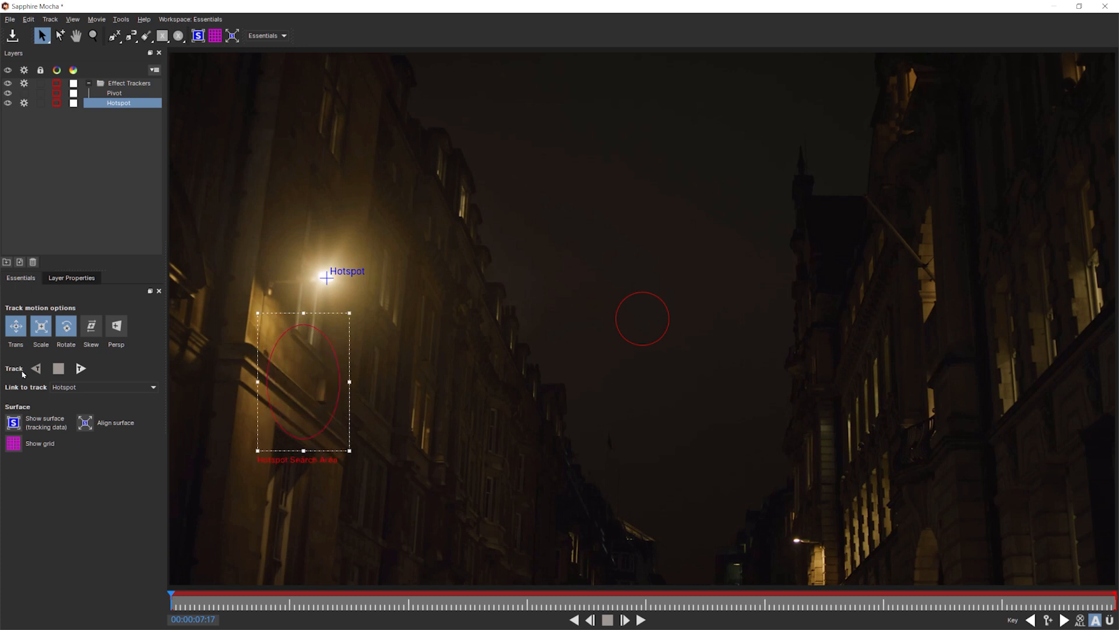
{"action": "left_click", "coordinate": [39, 329]}
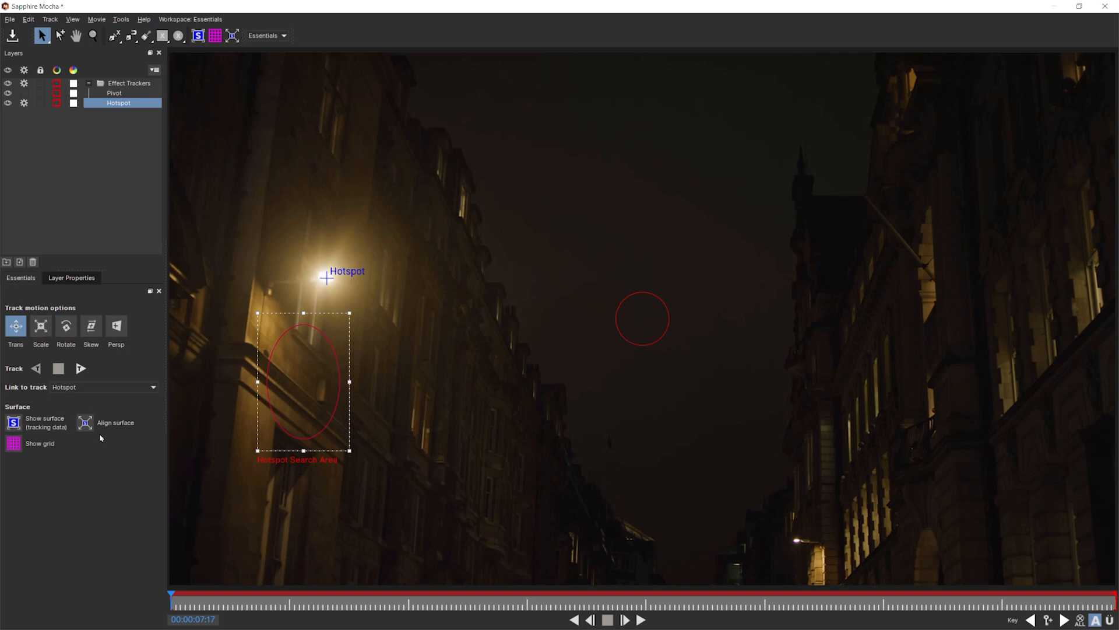
{"action": "left_click", "coordinate": [88, 371]}
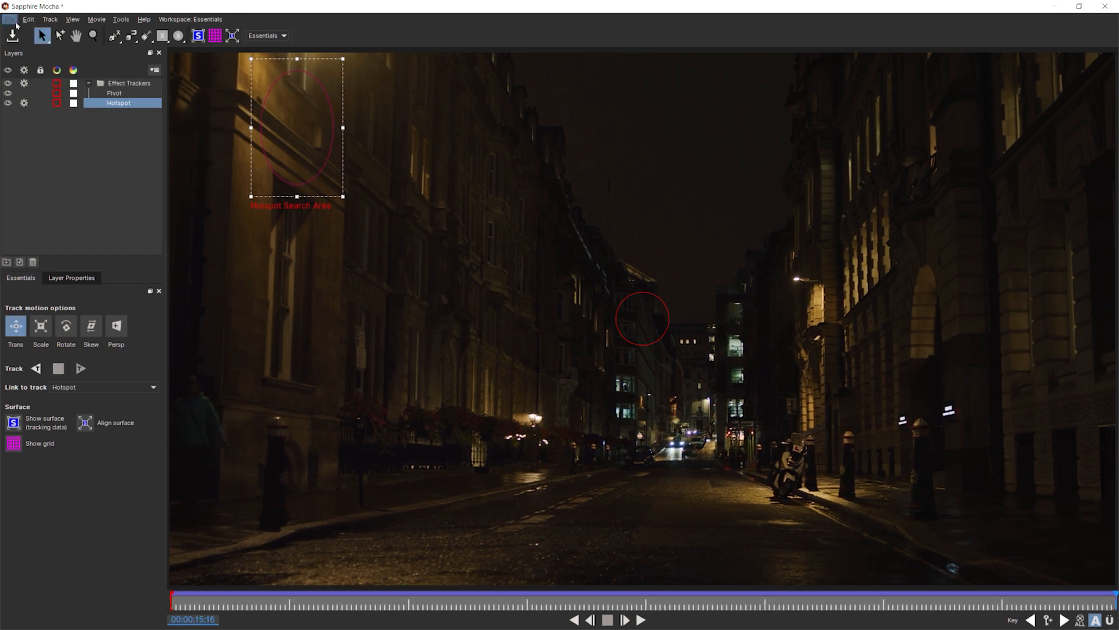
Save the Mocha project and scrub through the shot to check the Hotspot track.
{"action": "left_click", "coordinate": [12, 20]}
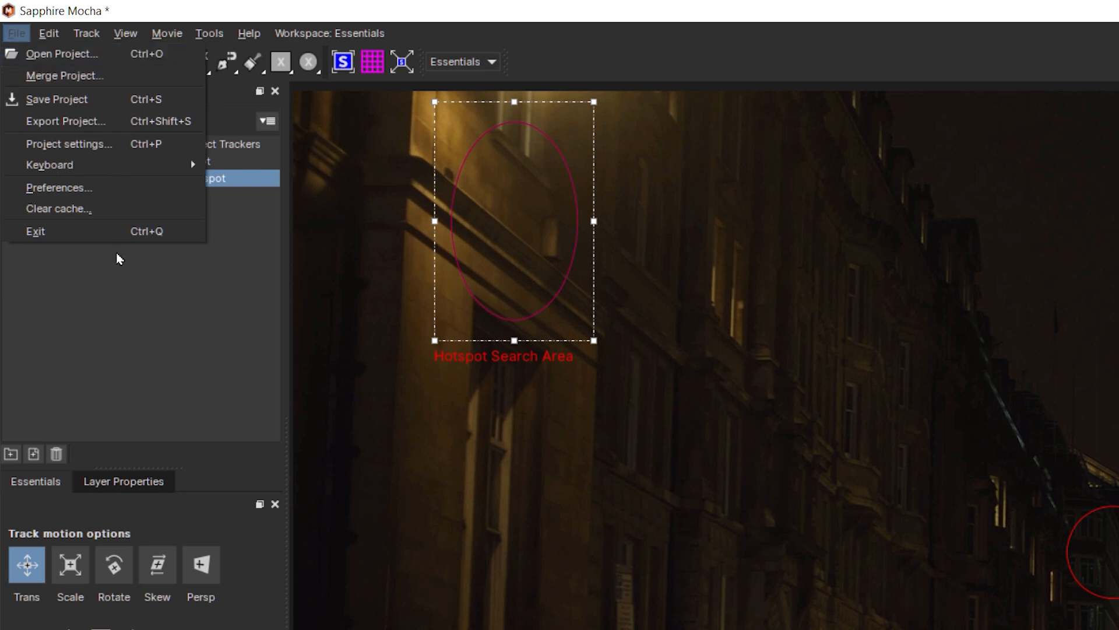
{"action": "left_click", "coordinate": [12, 35]}
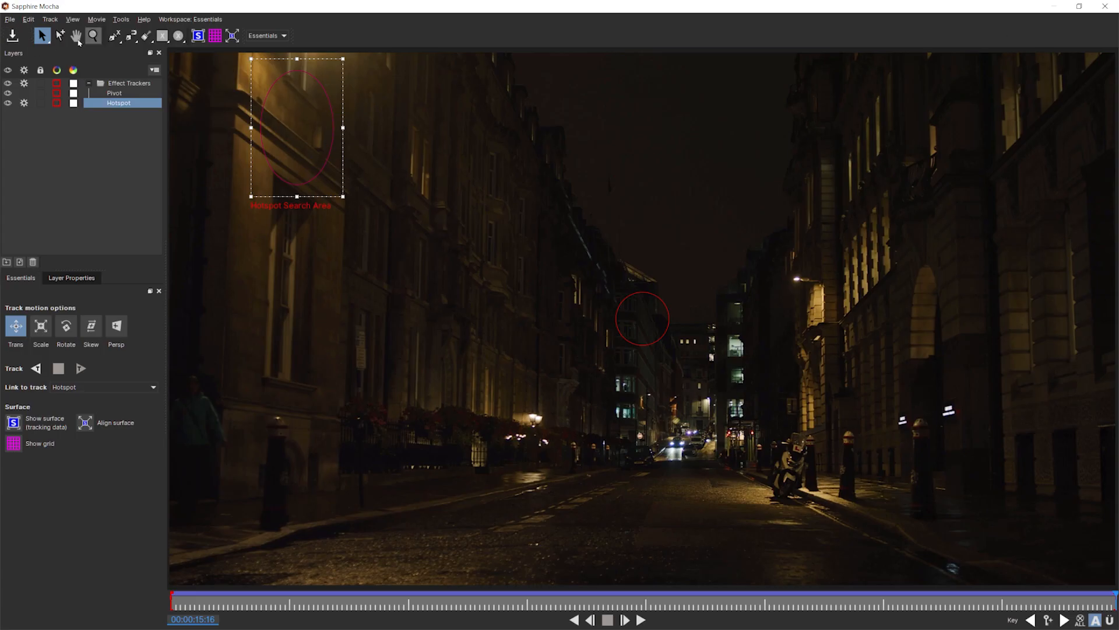
{"action": "left_click_drag", "start_coordinate": [815, 600], "coordinate": [518, 601]}
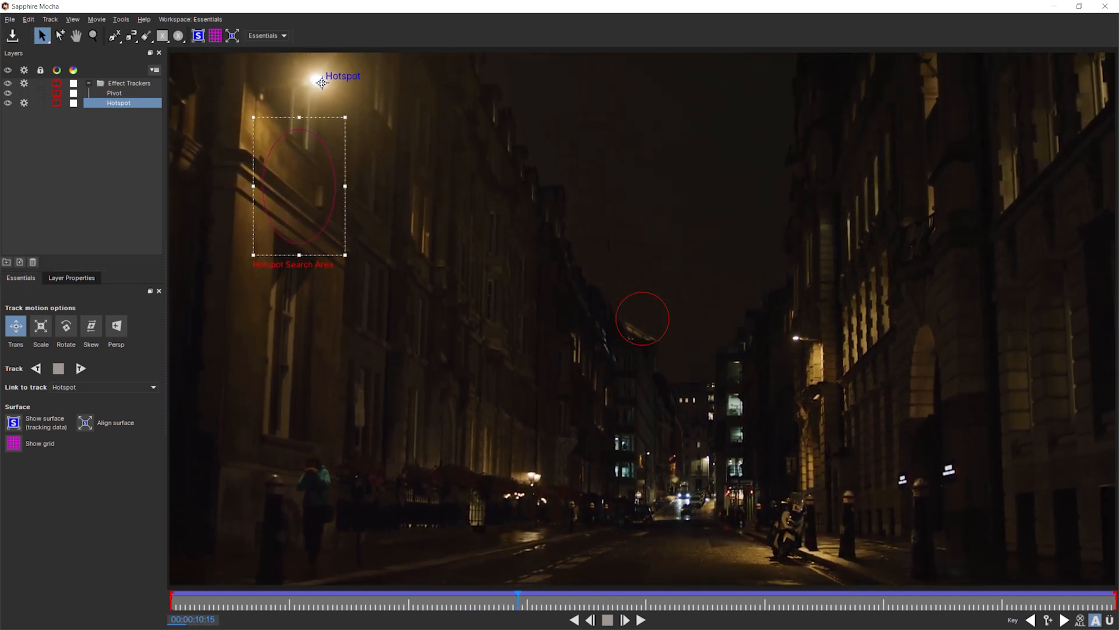
{"action": "left_click_drag", "start_coordinate": [411, 601], "coordinate": [727, 585]}
Exit Mocha and save the changes to the project.
{"action": "left_click", "coordinate": [9, 20]}
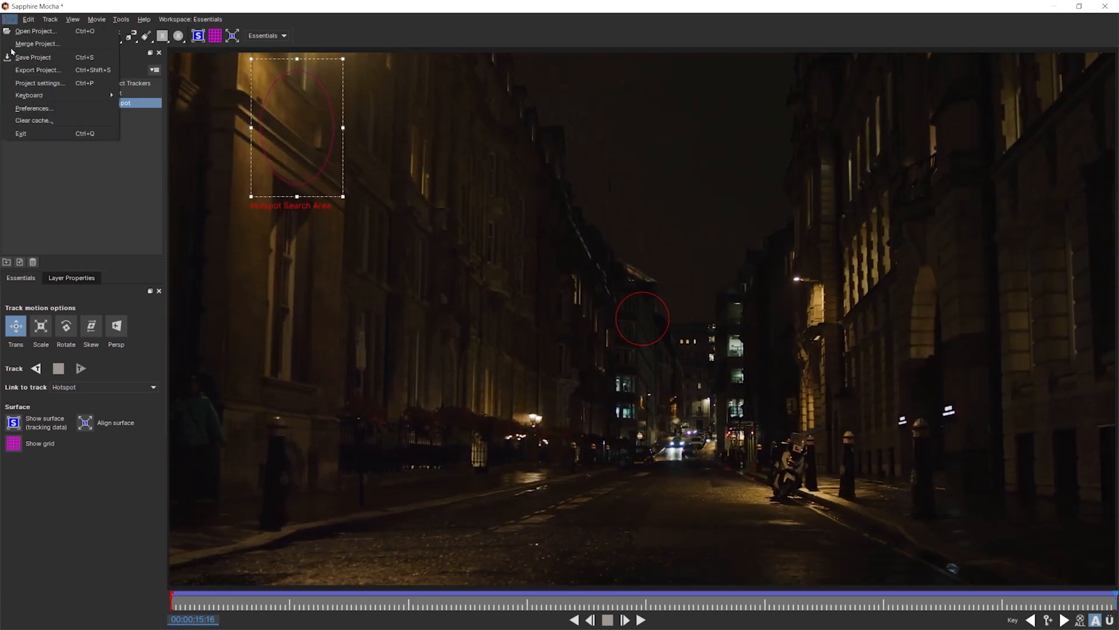
{"action": "left_click", "coordinate": [42, 138]}
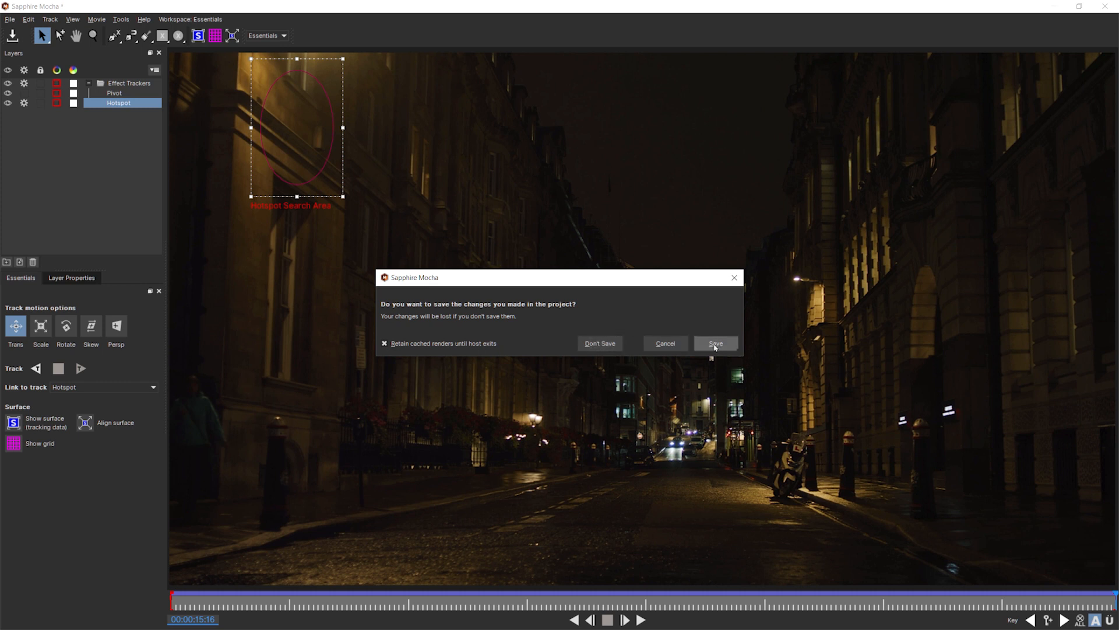
{"action": "left_click", "coordinate": [715, 344]}
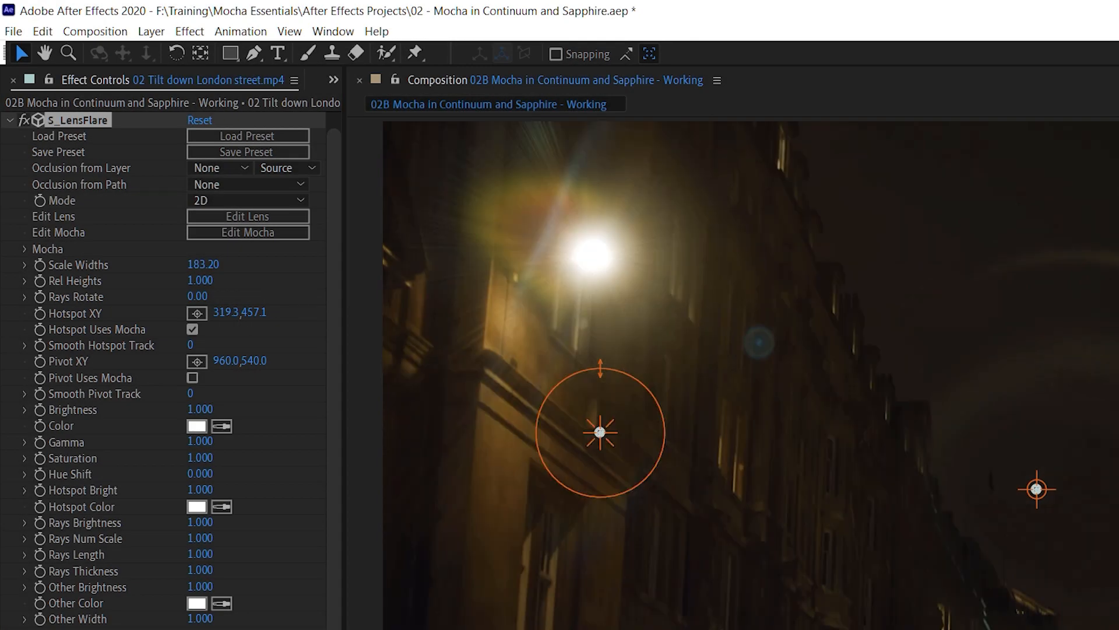
Scrub the composition to about 0:00:11:21 and play the shot to check the tracked lens flare.
{"action": "left_click_drag", "start_coordinate": [689, 541], "coordinate": [828, 541]}
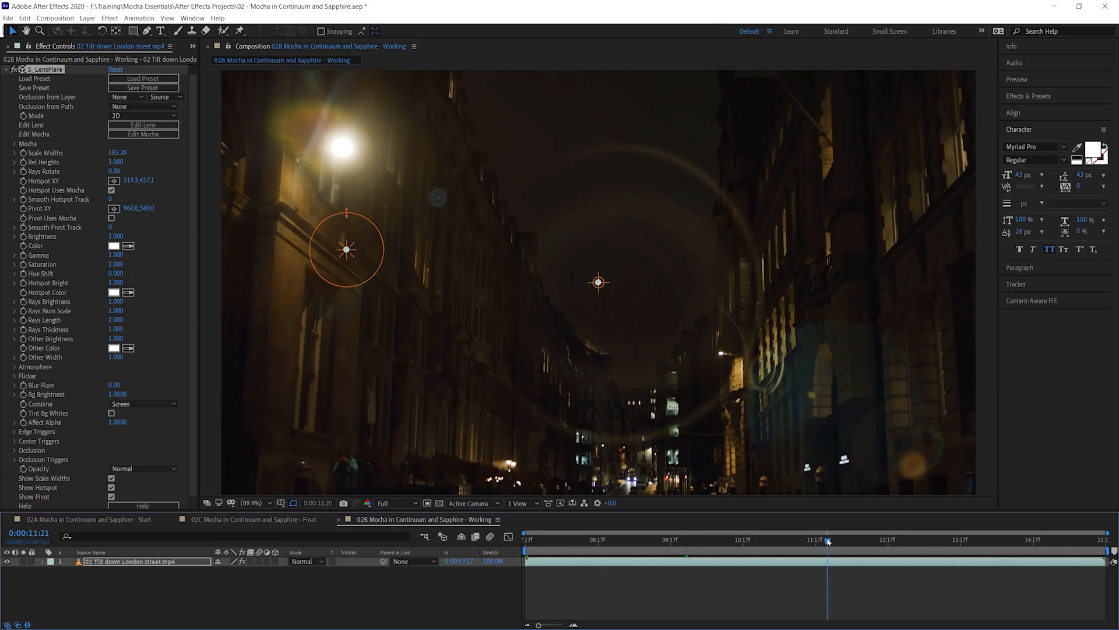
{"action": "key", "text": "space"}
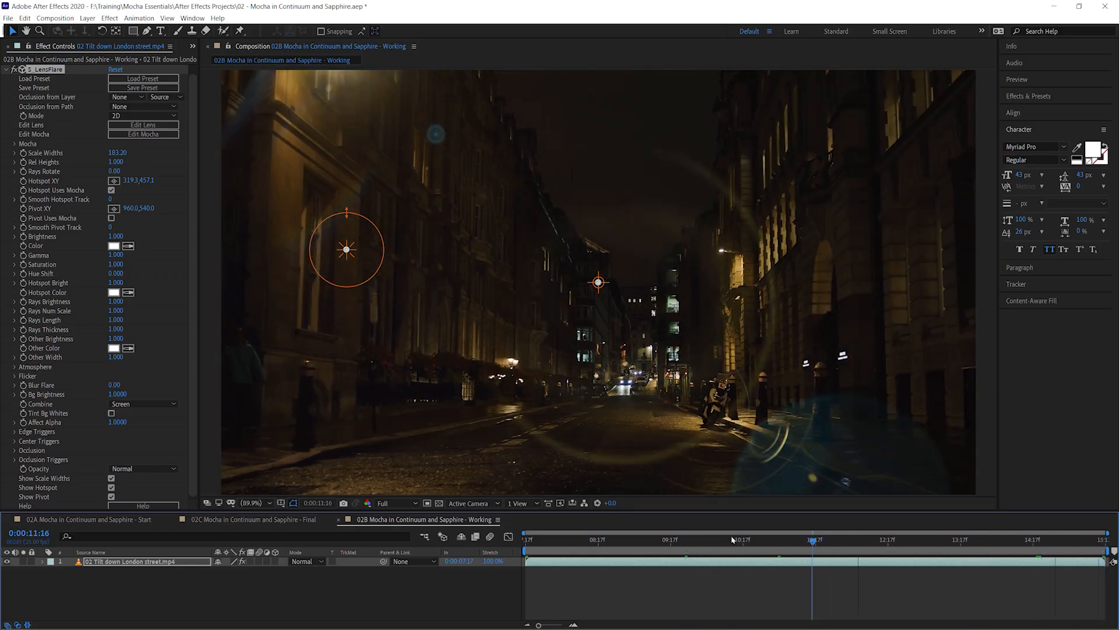